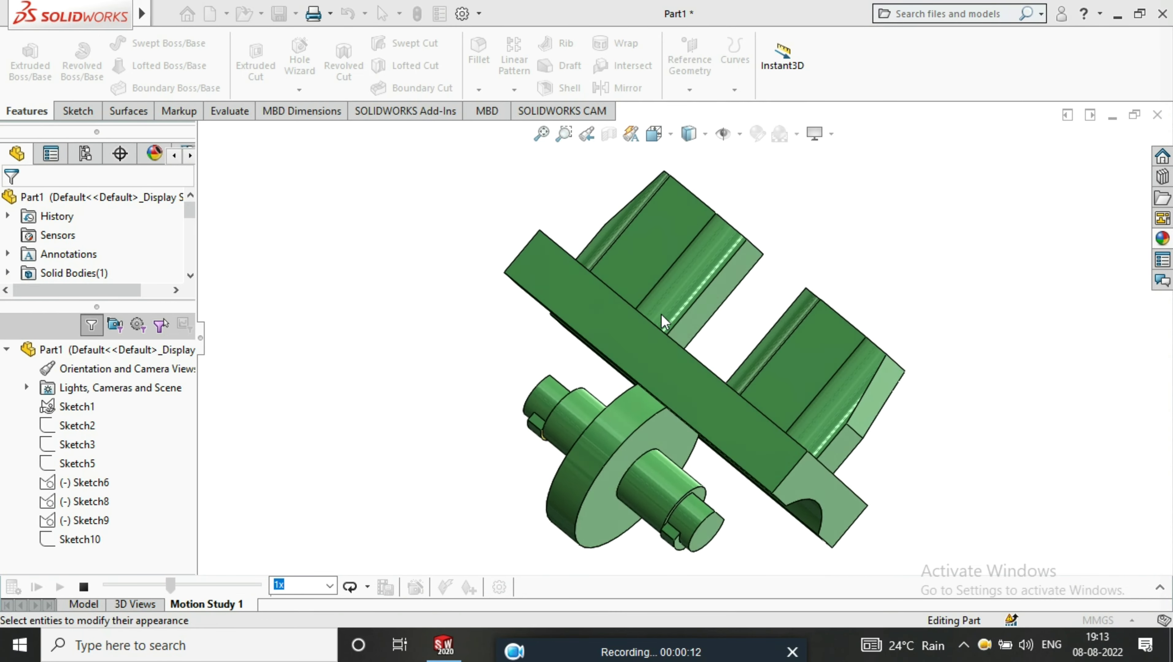
# - Stop the motion study, return to the model and create a new blank part, Part2
pyautogui.click(83, 587)
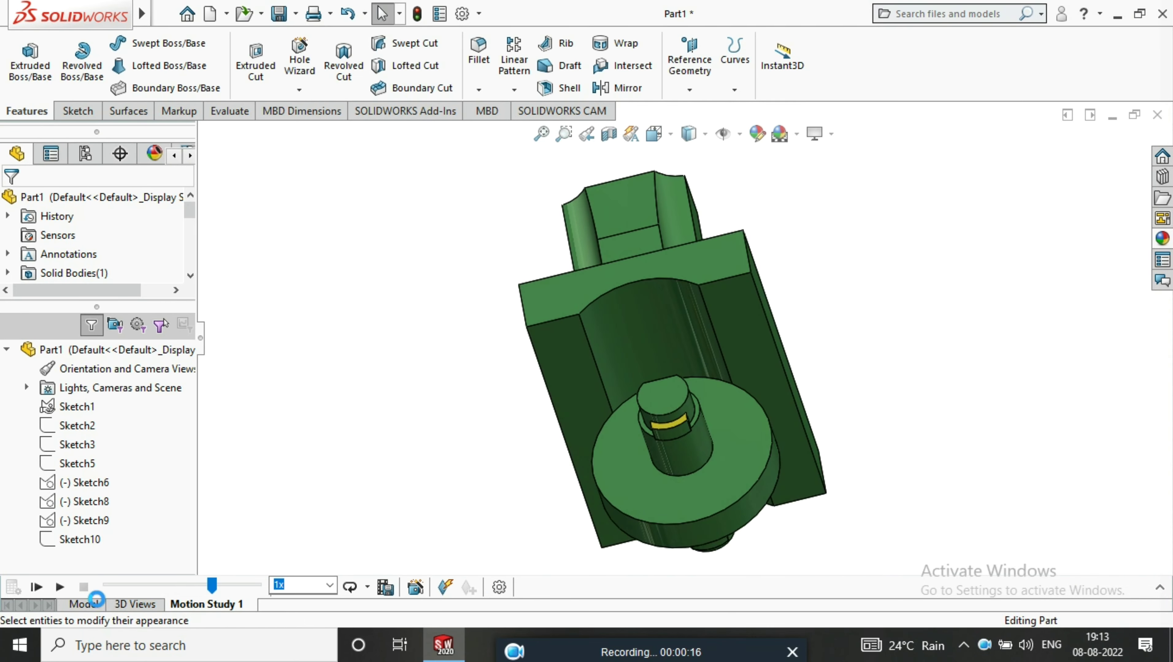
pyautogui.click(95, 602)
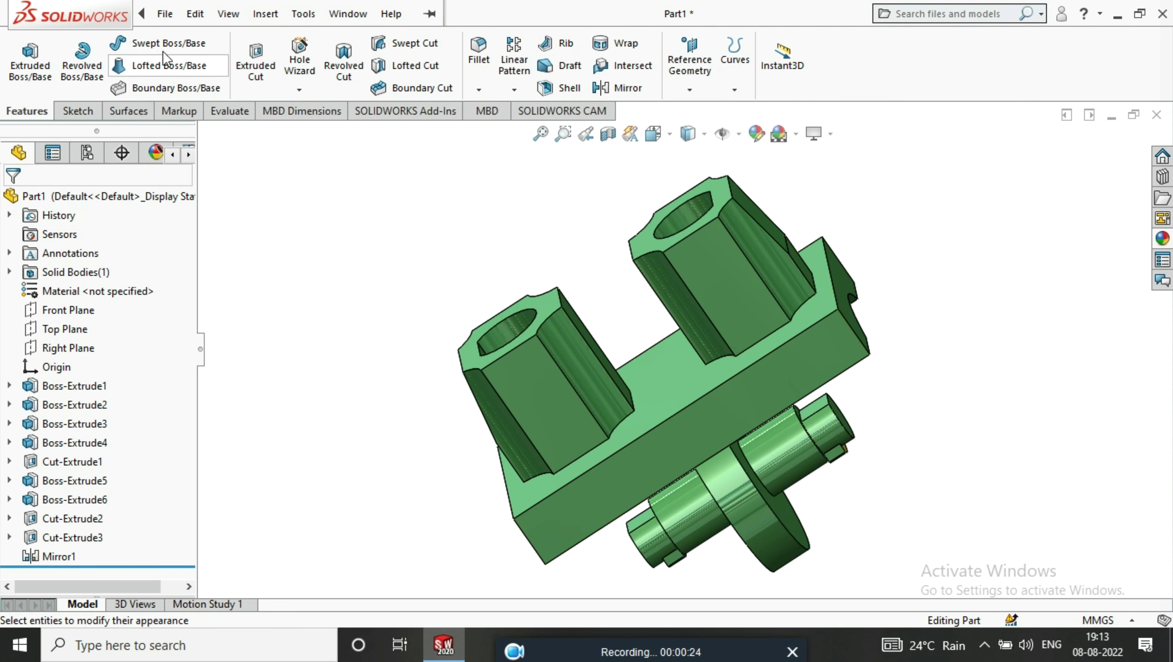
pyautogui.click(195, 14)
pyautogui.click(210, 13)
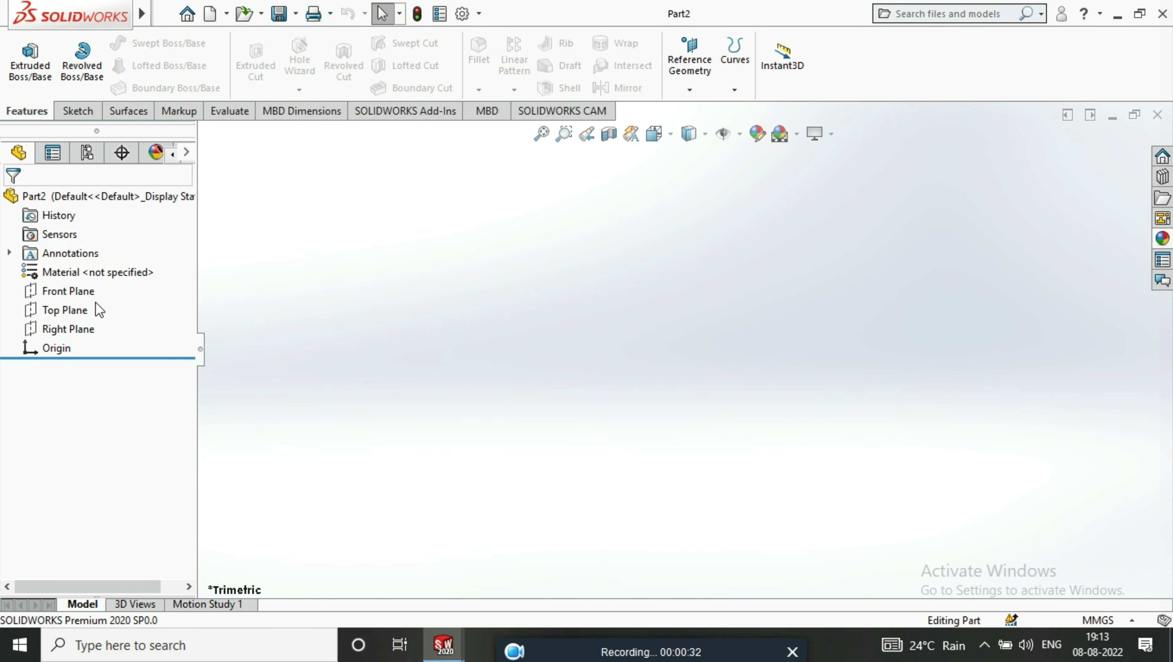
pyautogui.rightClick(673, 307)
# - Start a Right Plane sketch and draw a midpoint top edge, right side and bottom edge
pyautogui.click(718, 317)
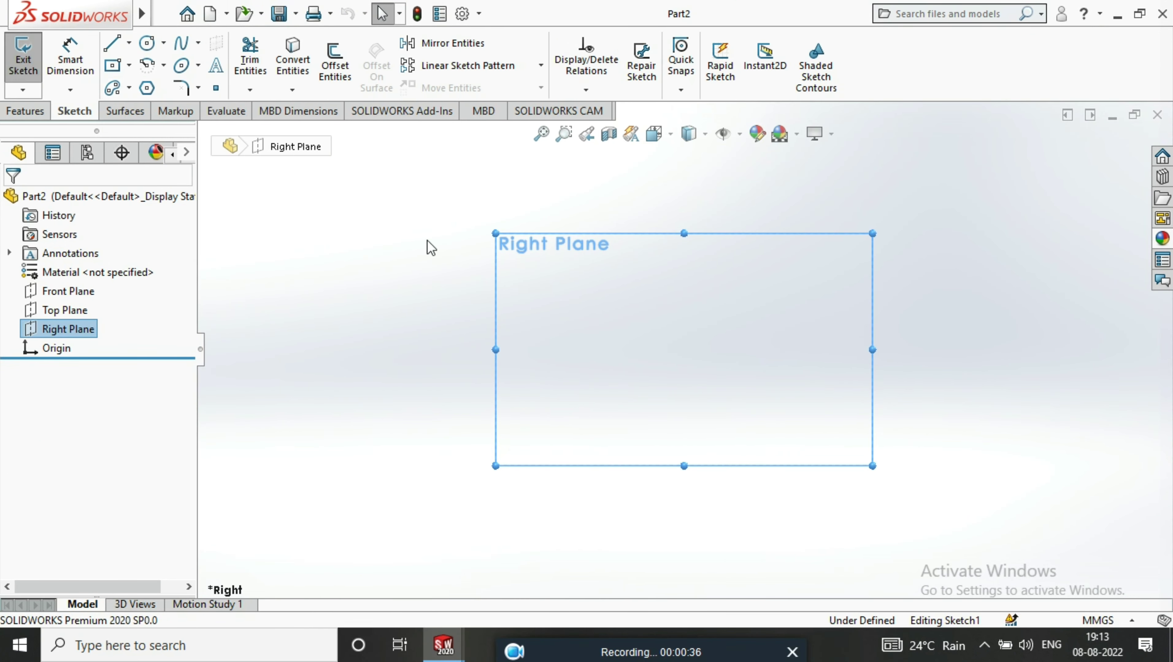
pyautogui.click(131, 46)
pyautogui.click(158, 105)
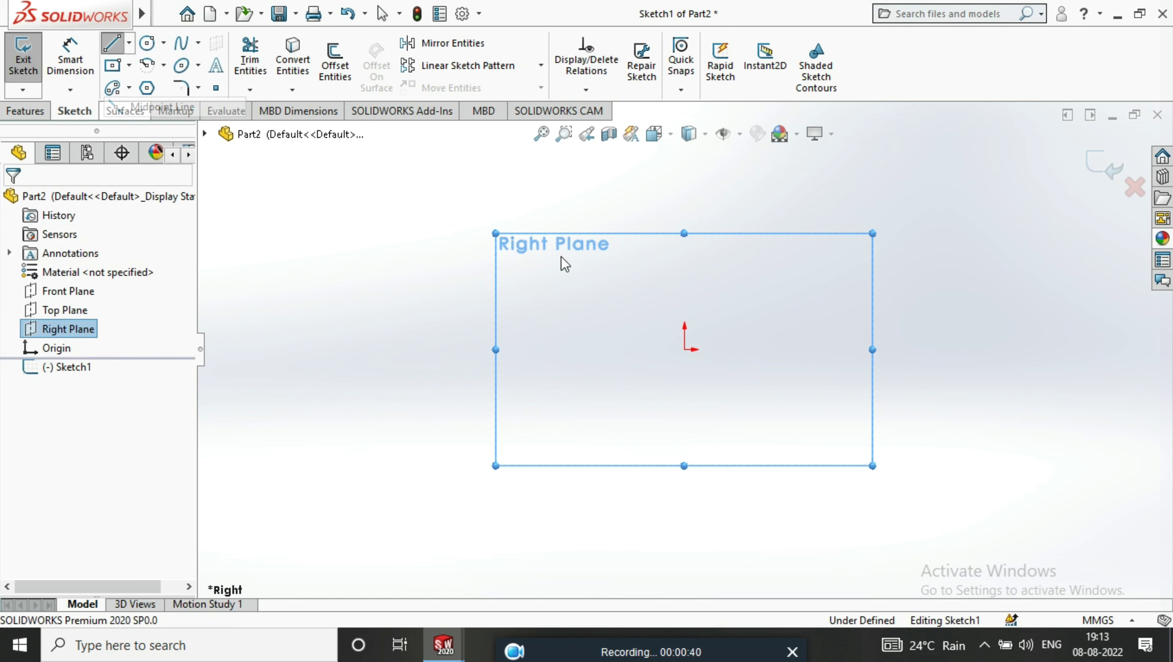
pyautogui.click(684, 349)
pyautogui.click(919, 349)
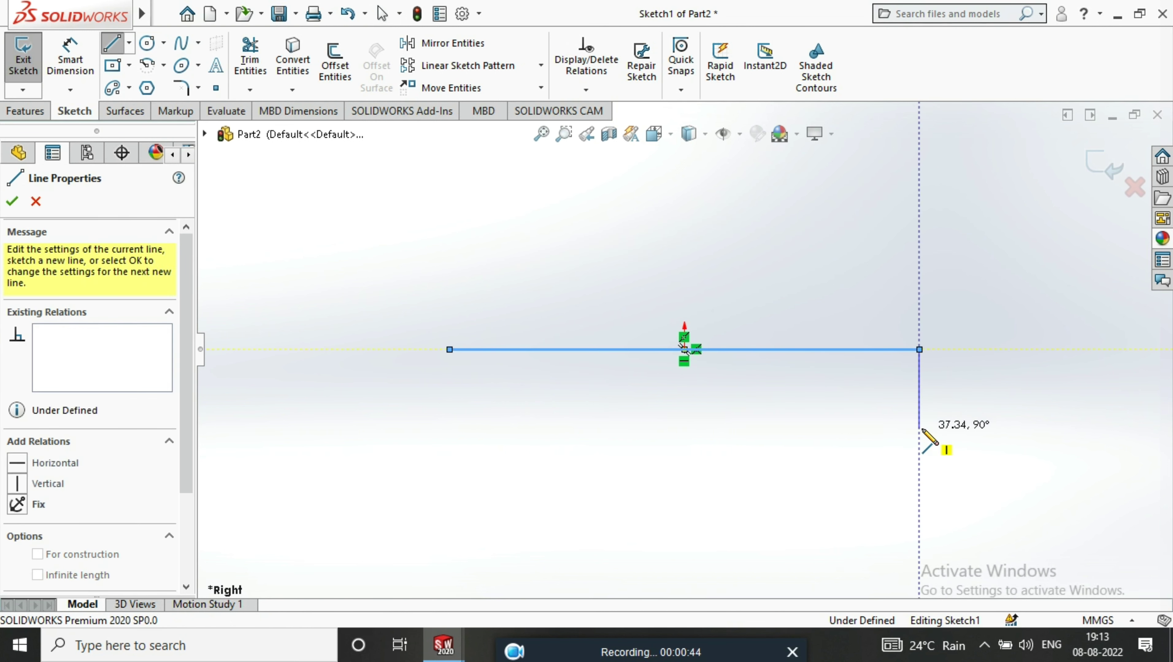
pyautogui.click(919, 428)
pyautogui.click(443, 428)
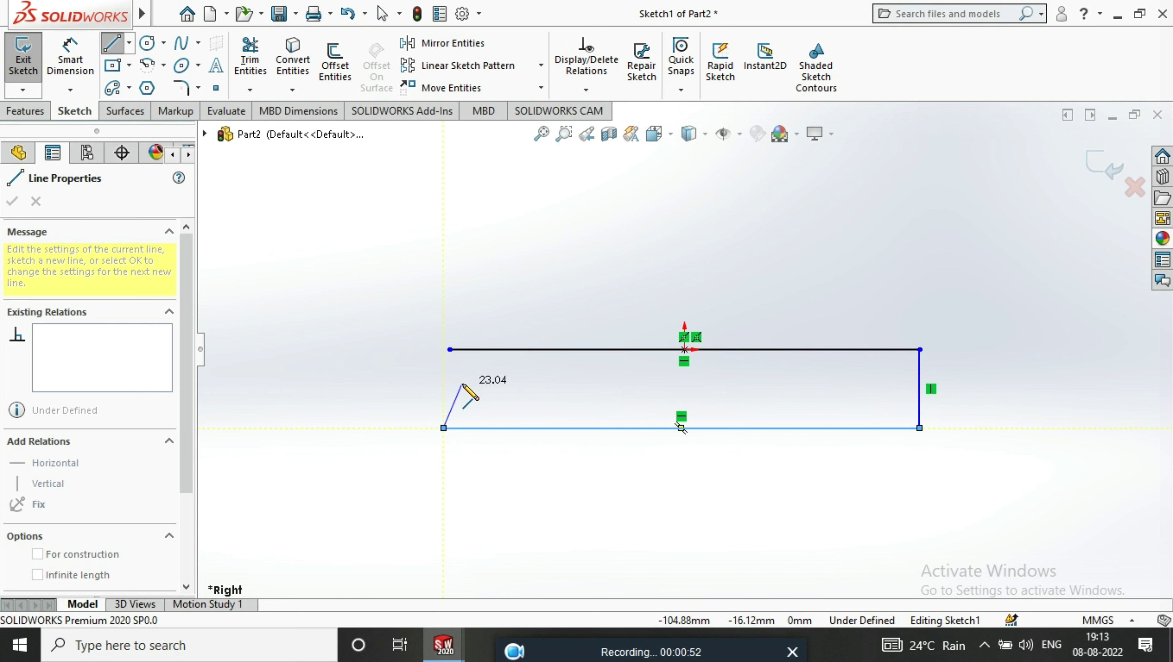
pyautogui.press('Escape')
# - Replace the misplaced bottom edge and close the rectangle with new left and bottom edges
pyautogui.click(457, 428)
pyautogui.press('Delete')
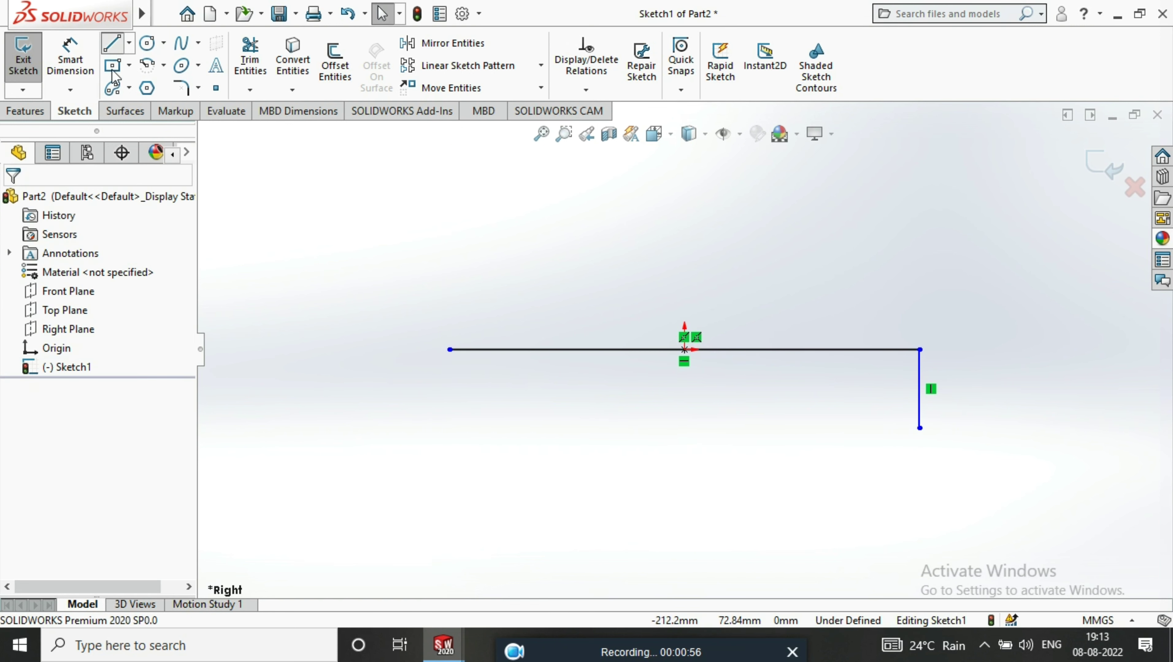
pyautogui.click(112, 50)
pyautogui.click(450, 349)
pyautogui.click(449, 428)
pyautogui.click(920, 427)
pyautogui.rightClick(926, 429)
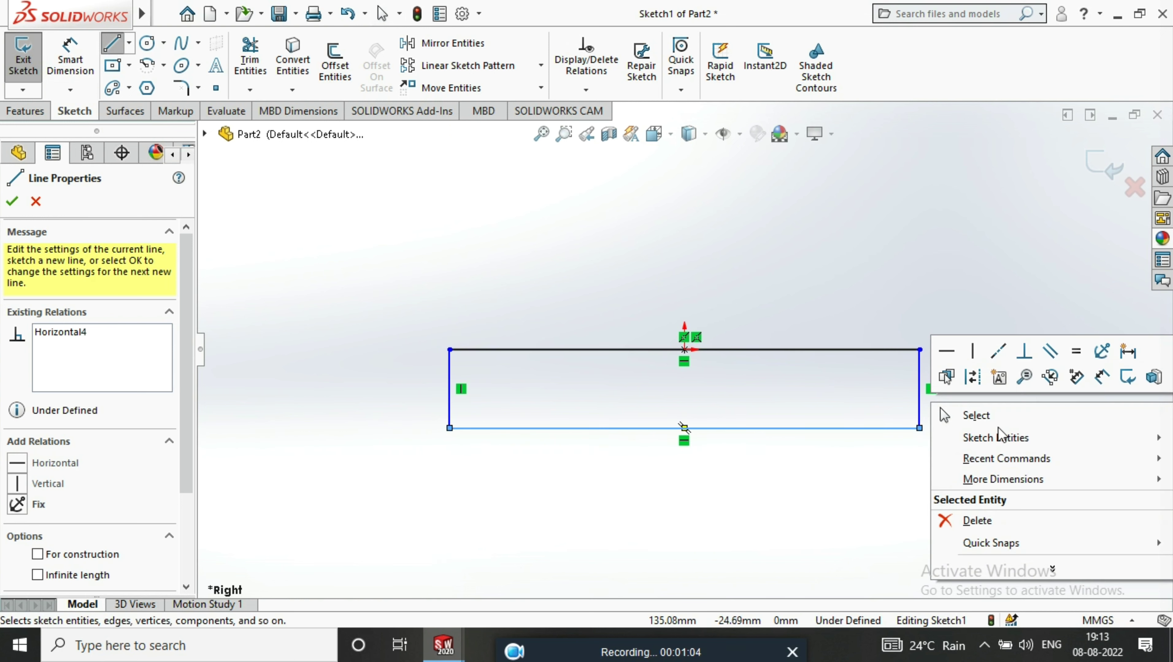
pyautogui.click(965, 412)
pyautogui.scroll(2, 684, 352)
# - Draw a circle centred below the rectangle
pyautogui.click(147, 42)
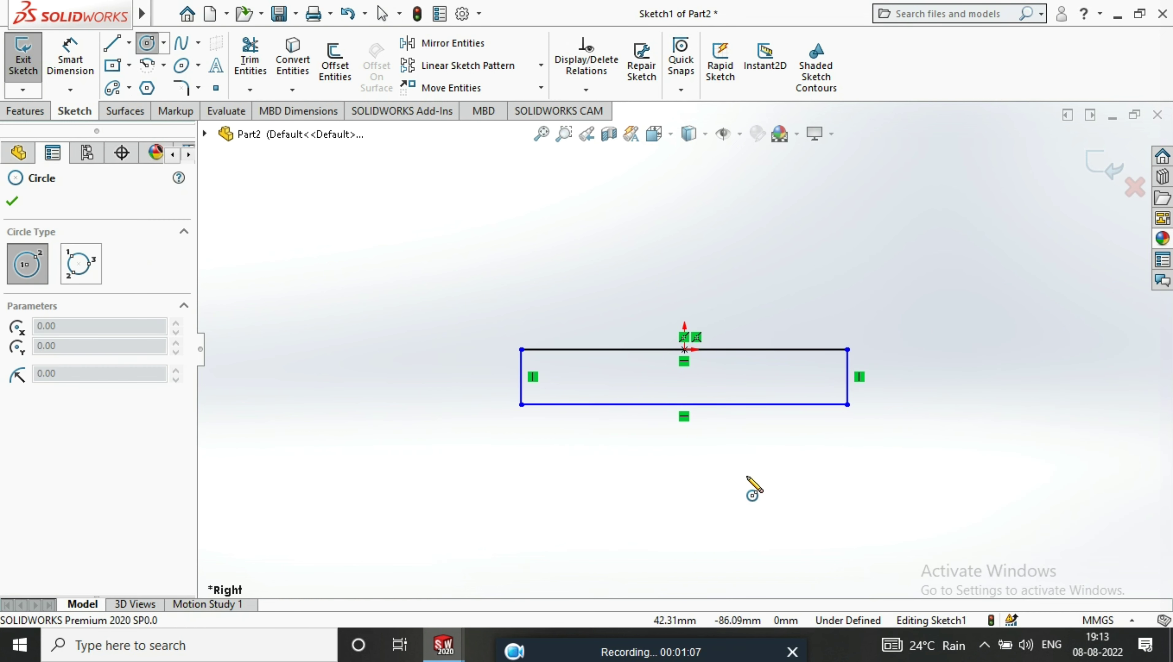
pyautogui.click(684, 509)
pyautogui.click(685, 391)
pyautogui.press('d')
# - Dimension the circle centre 4.70 below the top edge and the rectangle width 7.80
pyautogui.click(811, 498)
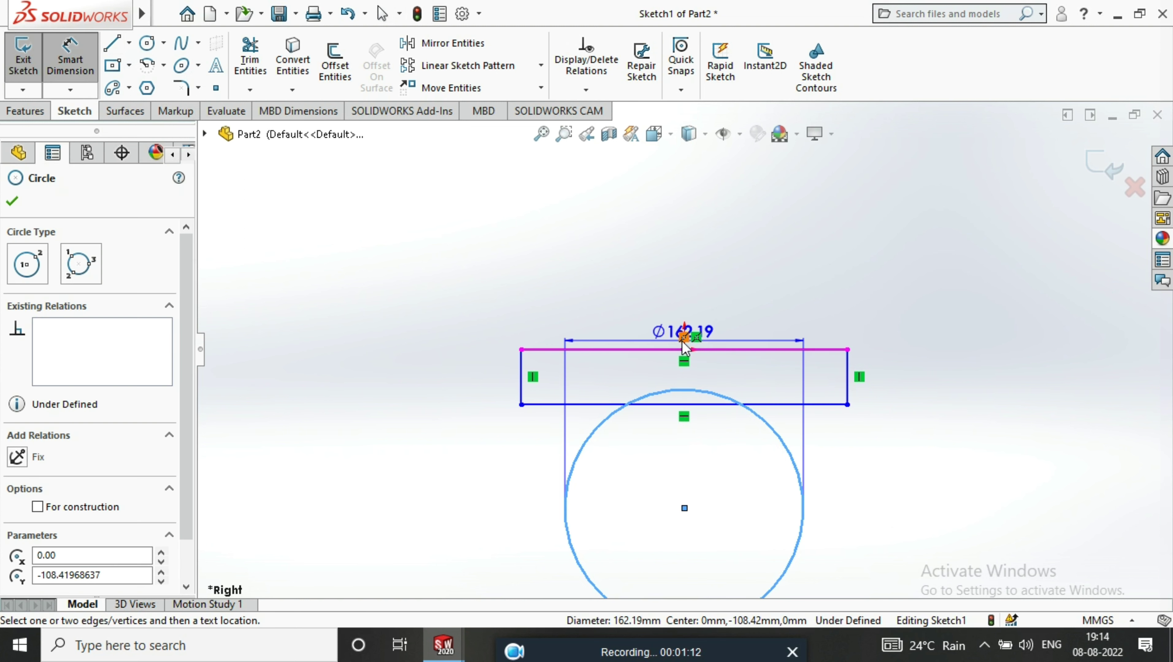
pyautogui.click(684, 349)
pyautogui.click(1021, 374)
pyautogui.write('4.')
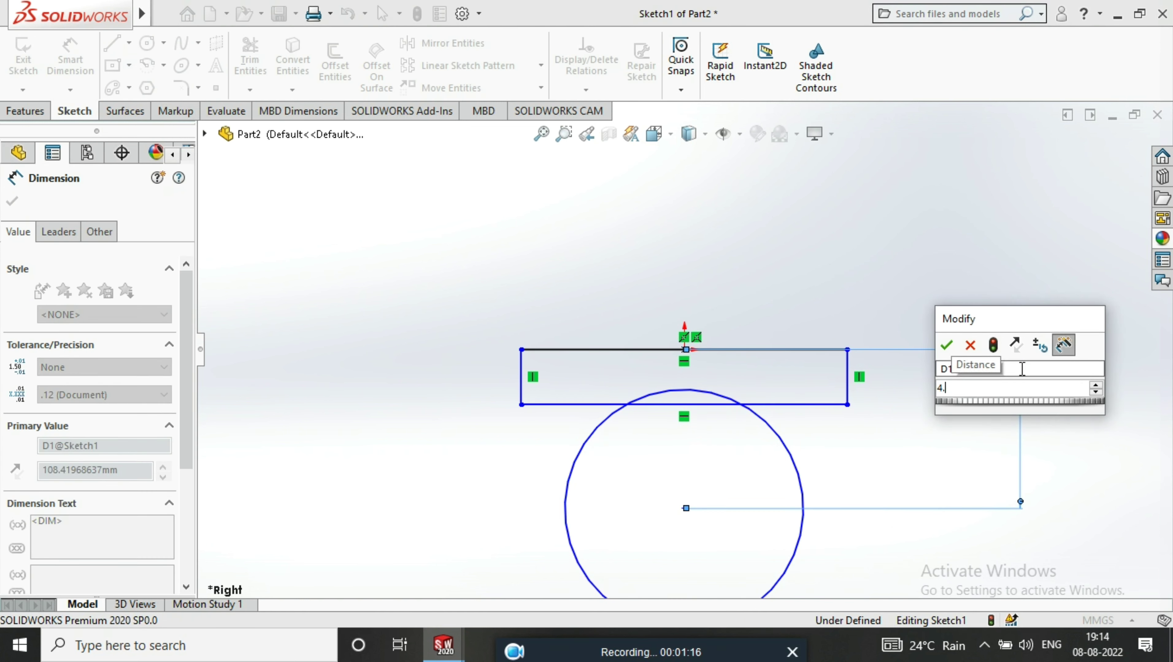
pyautogui.write('7')
pyautogui.press('Return')
pyautogui.click(647, 353)
pyautogui.click(658, 260)
pyautogui.write('7.')
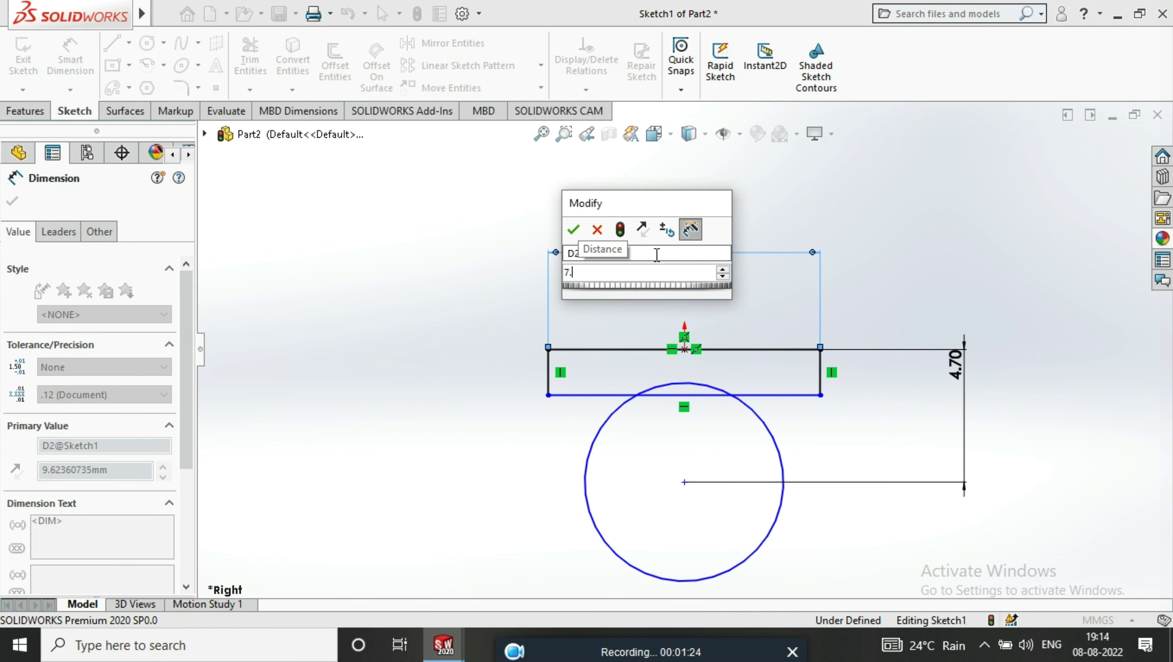
pyautogui.write('8')
pyautogui.press('Return')
# - Dimension the rectangle height 2.10 and the circle diameter 7.00
pyautogui.click(576, 384)
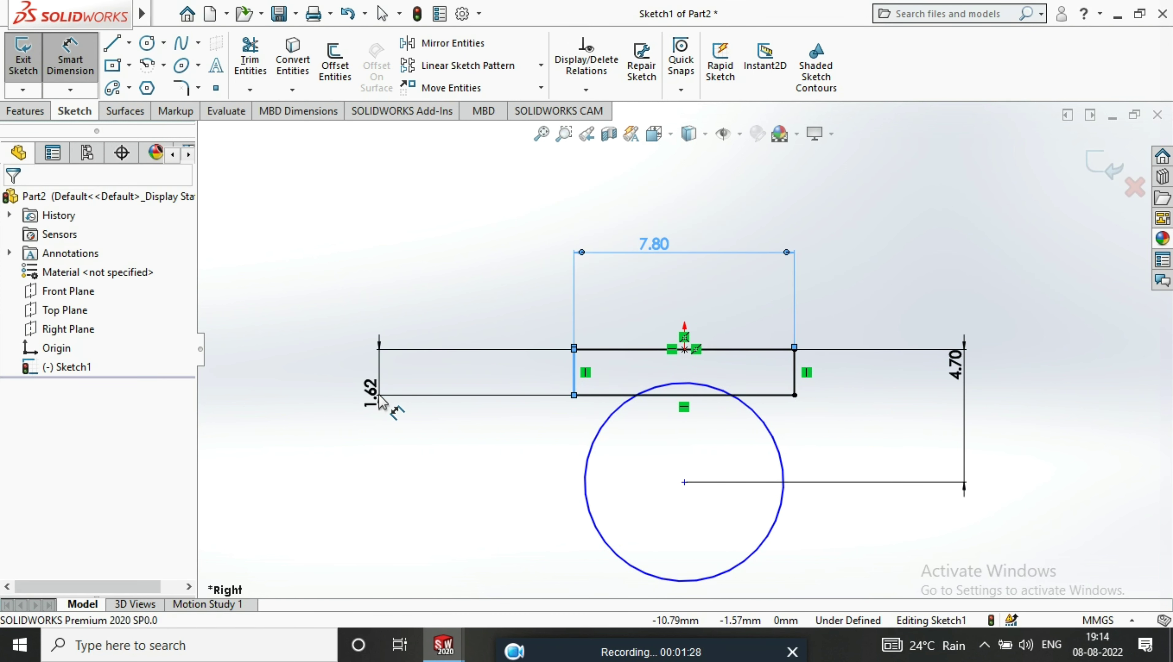
pyautogui.click(380, 395)
pyautogui.write('2.1')
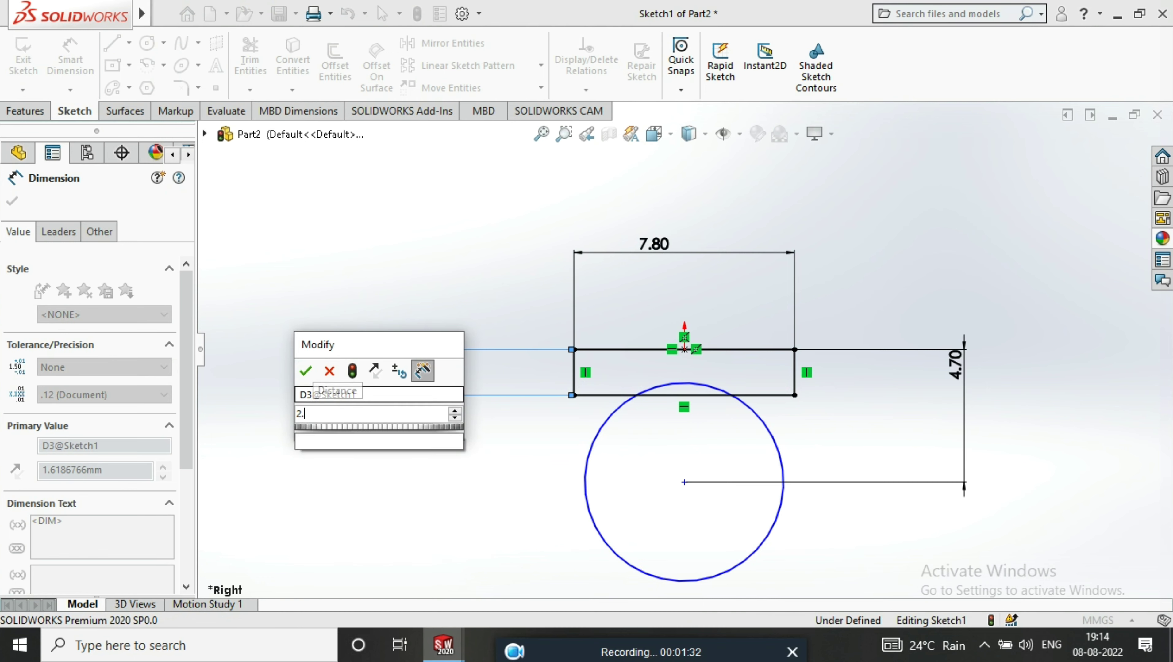
pyautogui.press('Return')
pyautogui.click(600, 529)
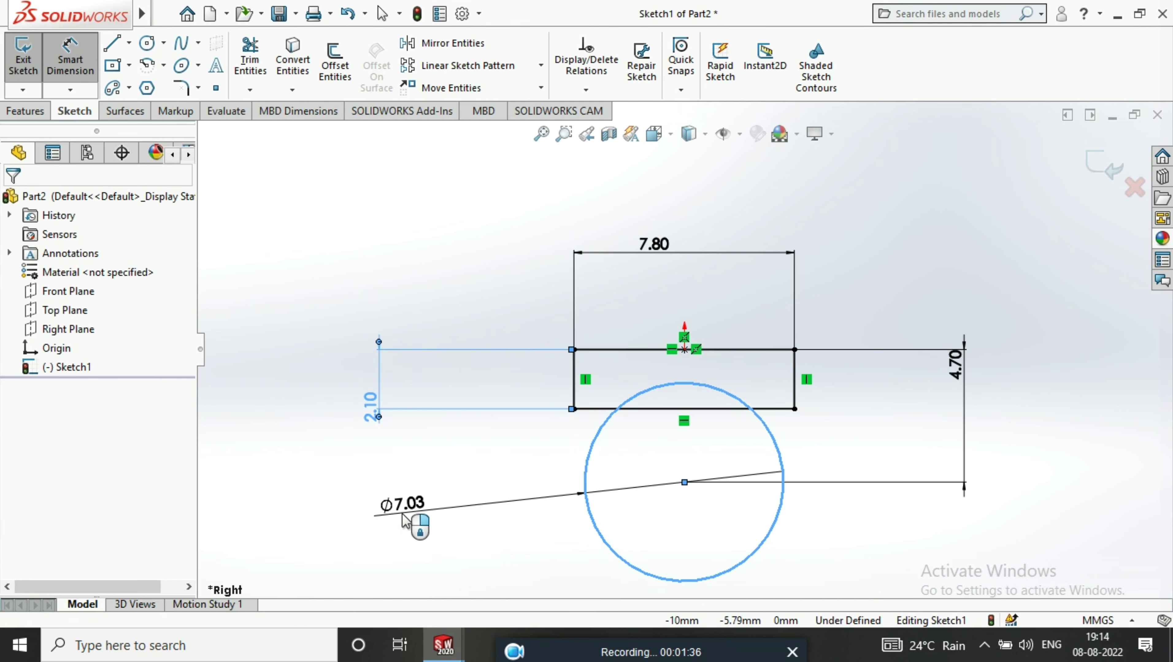
pyautogui.click(401, 513)
pyautogui.write('7')
pyautogui.press('Return')
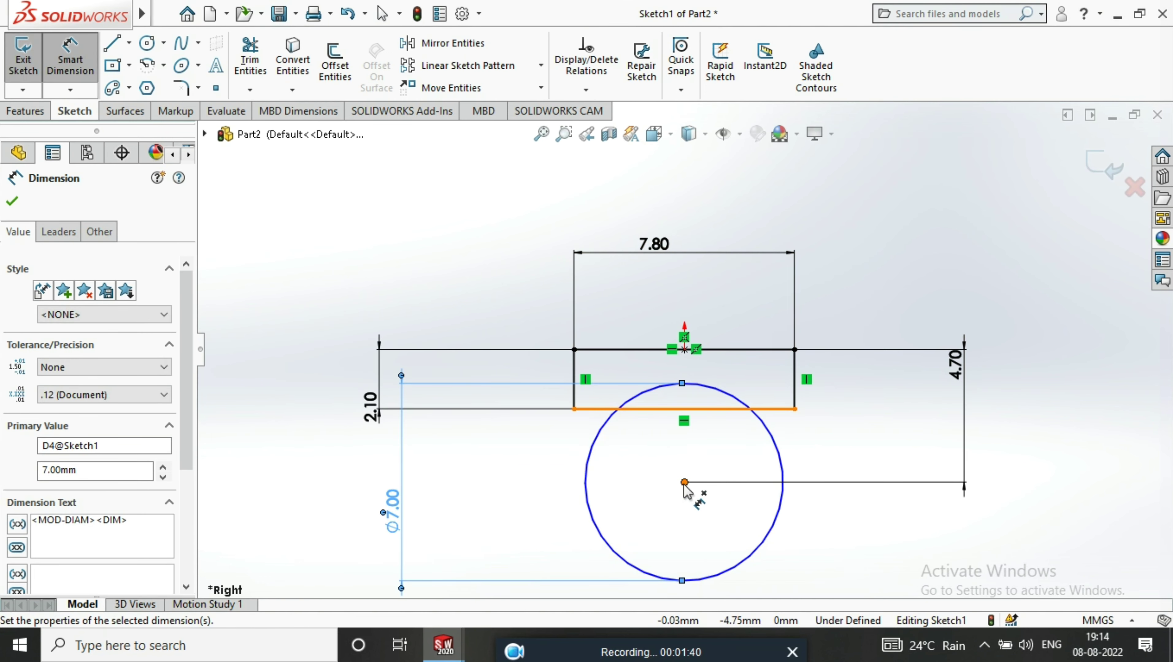
pyautogui.press('Escape')
# - Make the circle centre vertical with the top edge midpoint, then trim the sketch
pyautogui.click(684, 483)
pyautogui.keyDown('ctrl'); pyautogui.click(684, 348); pyautogui.keyUp('ctrl')
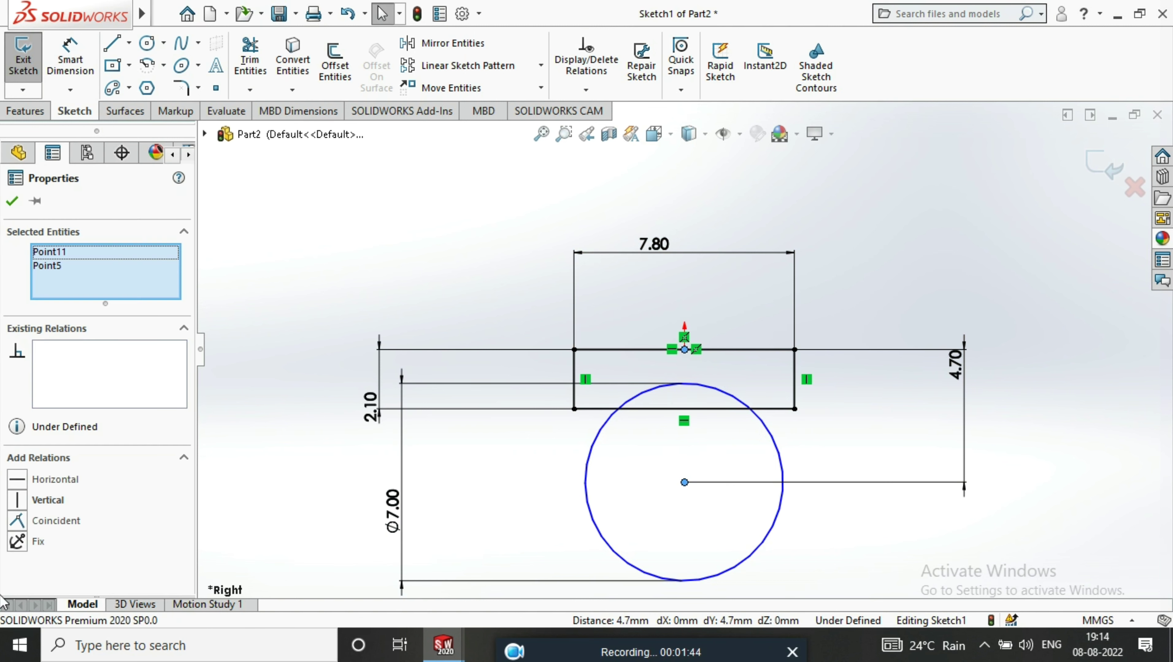
pyautogui.click(18, 500)
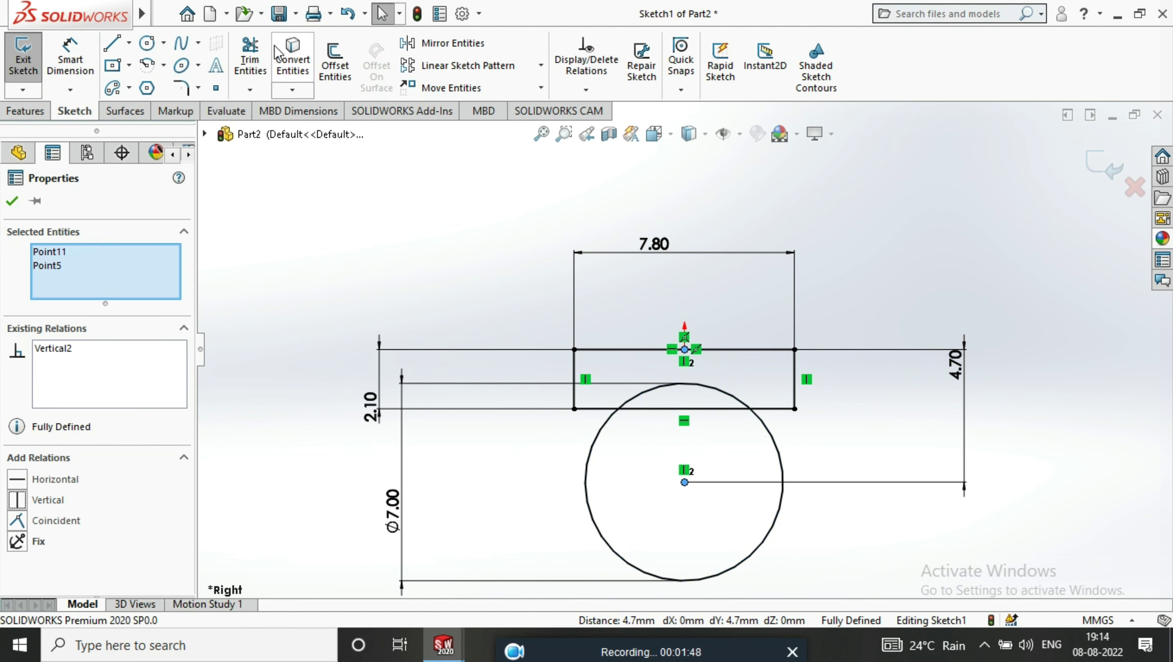
pyautogui.click(249, 58)
pyautogui.click(1130, 172)
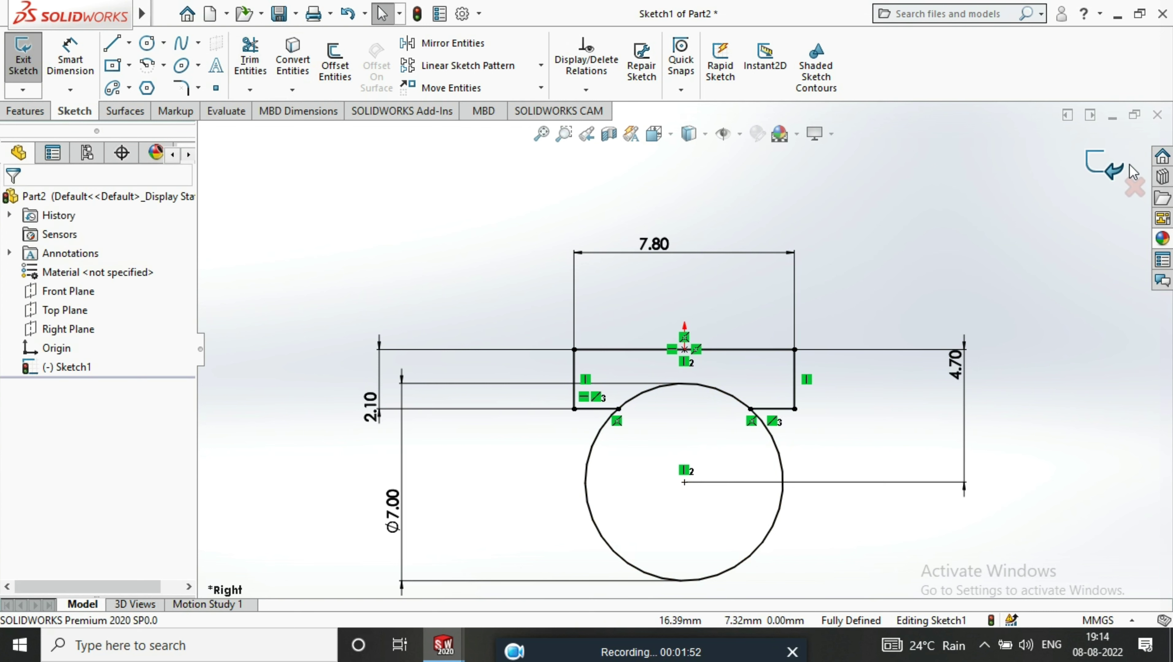
pyautogui.click(25, 111)
# - Extrude the rectangle region Mid Plane to 14.10 mm to form the plate
pyautogui.click(30, 62)
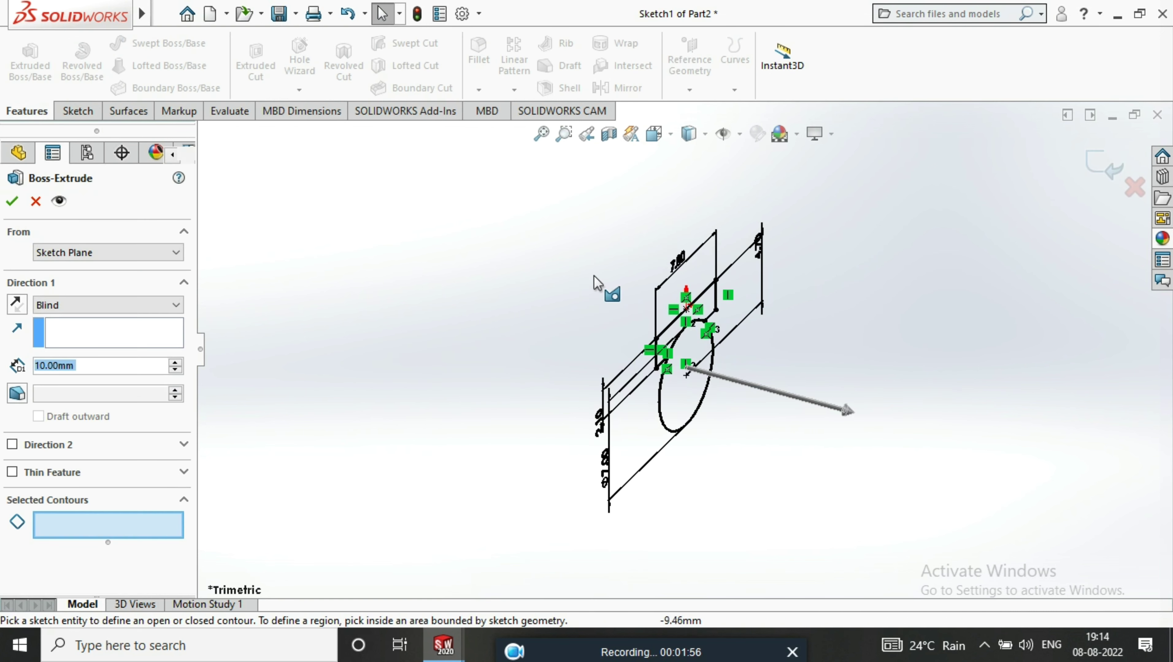
pyautogui.click(713, 319)
pyautogui.click(92, 305)
pyautogui.click(92, 305)
pyautogui.click(92, 374)
pyautogui.write('14.1')
pyautogui.press('Return')
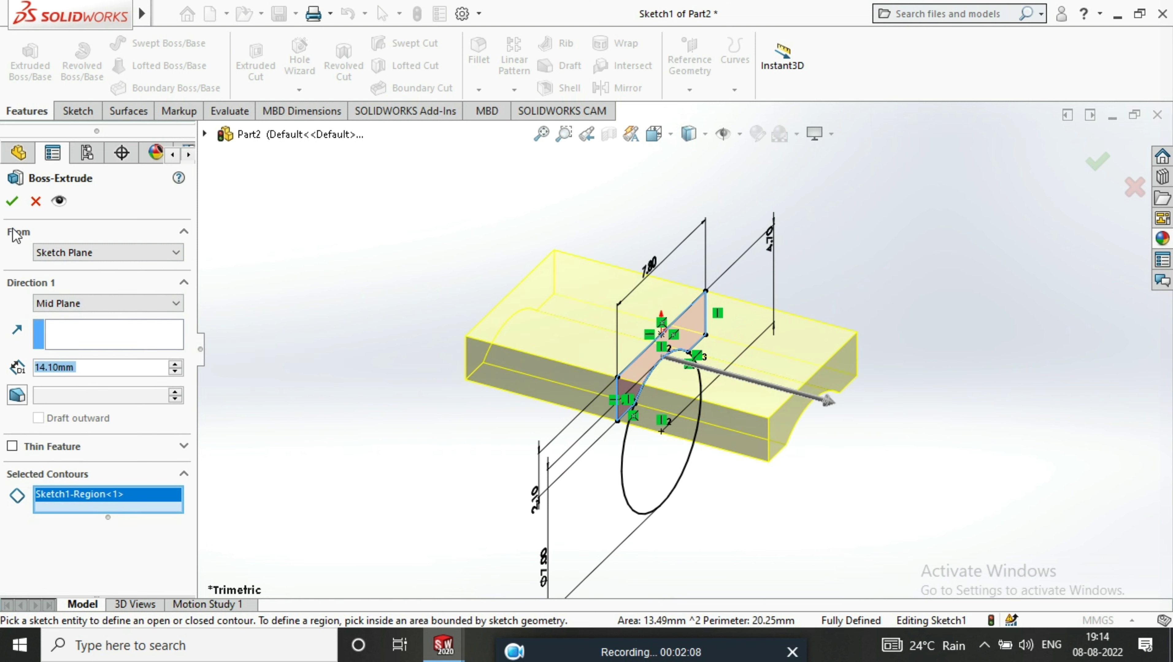
pyautogui.click(12, 201)
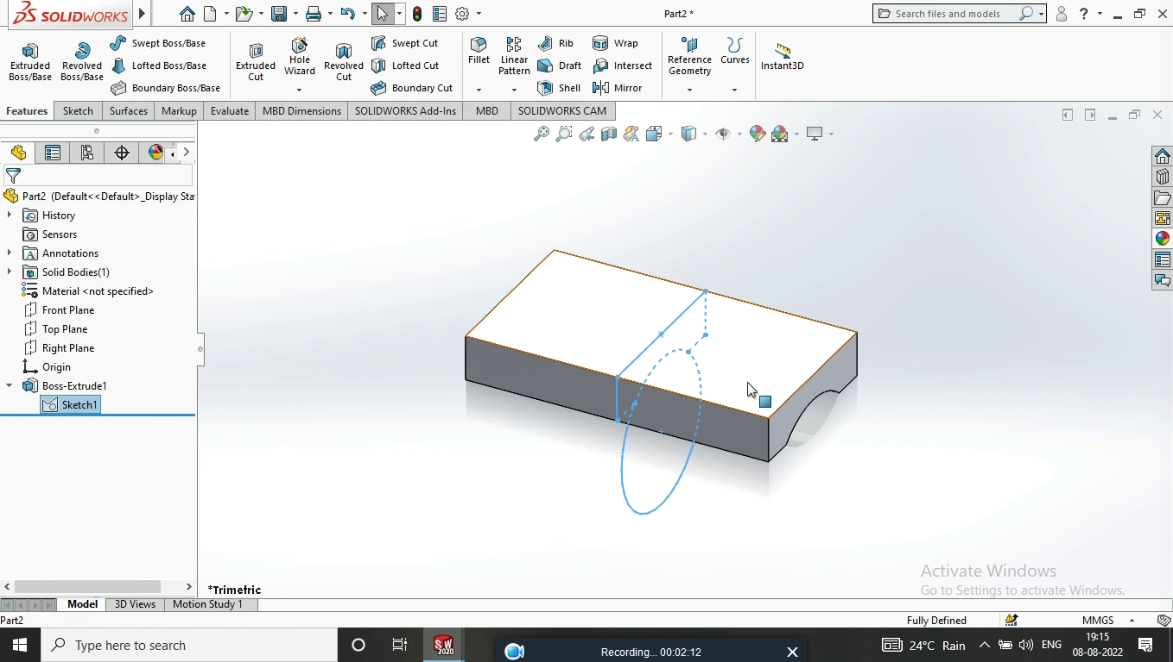
pyautogui.moveTo(751, 391); pyautogui.dragTo(707, 355, button='middle')
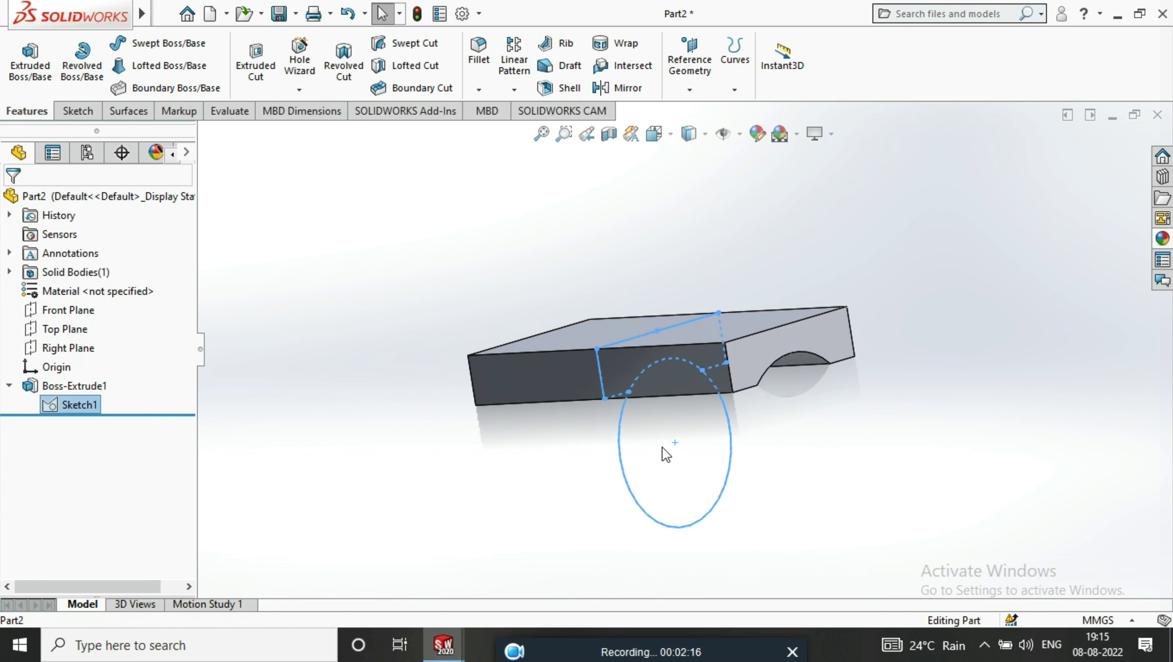
# - Extrude the circle region Mid Plane to 1.50 mm to form the disc
pyautogui.click(41, 68)
pyautogui.click(701, 475)
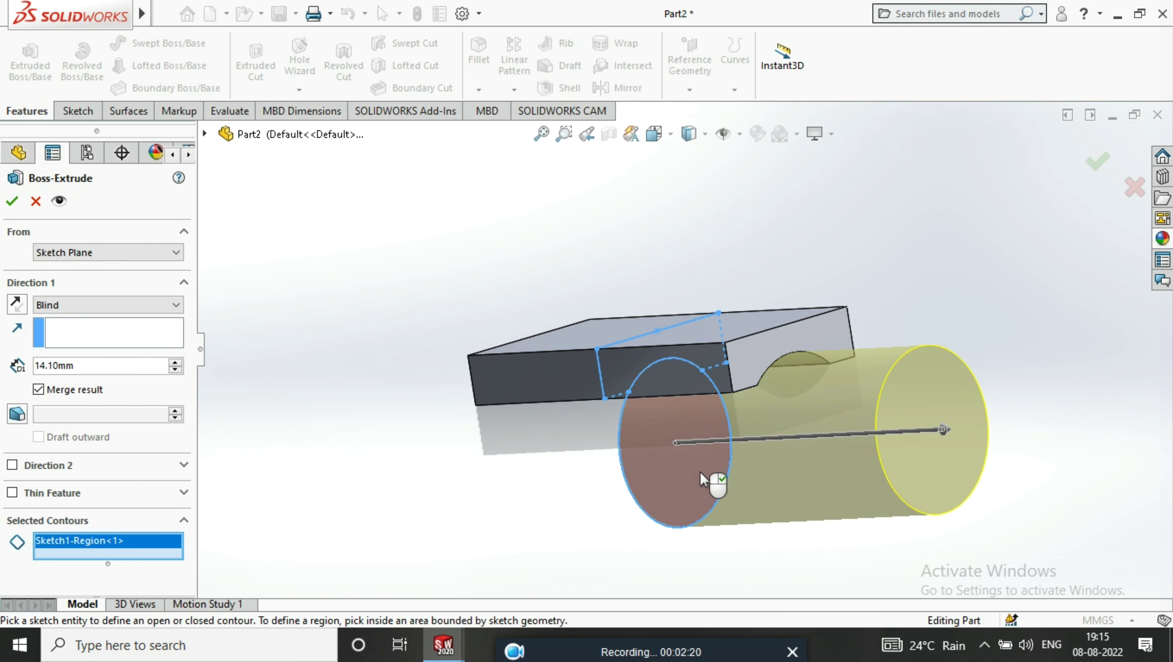
pyautogui.click(126, 306)
pyautogui.click(109, 388)
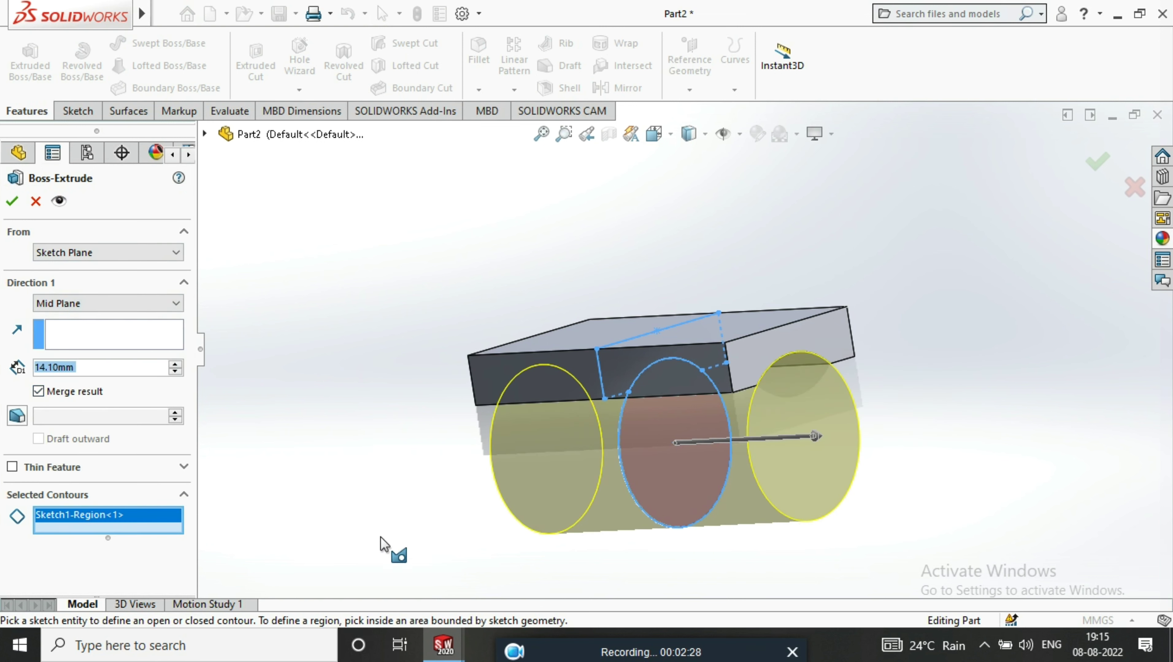
pyautogui.write('15')
pyautogui.press('Return')
pyautogui.click(12, 201)
pyautogui.moveTo(742, 371); pyautogui.dragTo(807, 401, button='middle')
pyautogui.scroll(-3, 808, 402)
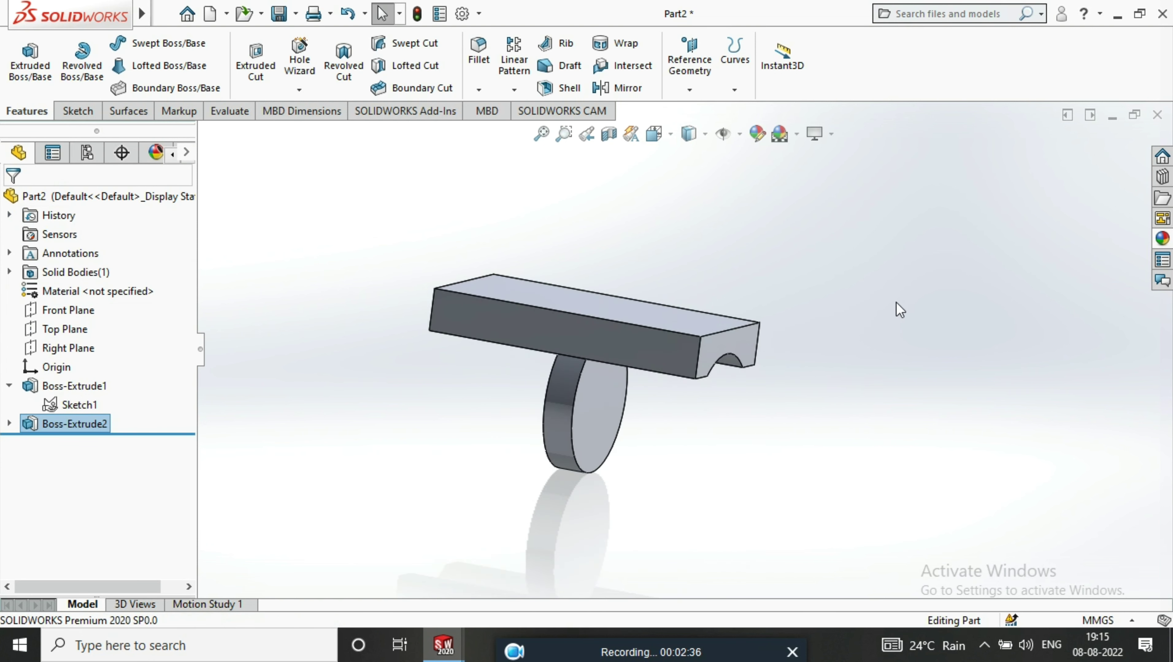
# - Colour the whole part cyan
pyautogui.click(755, 218)
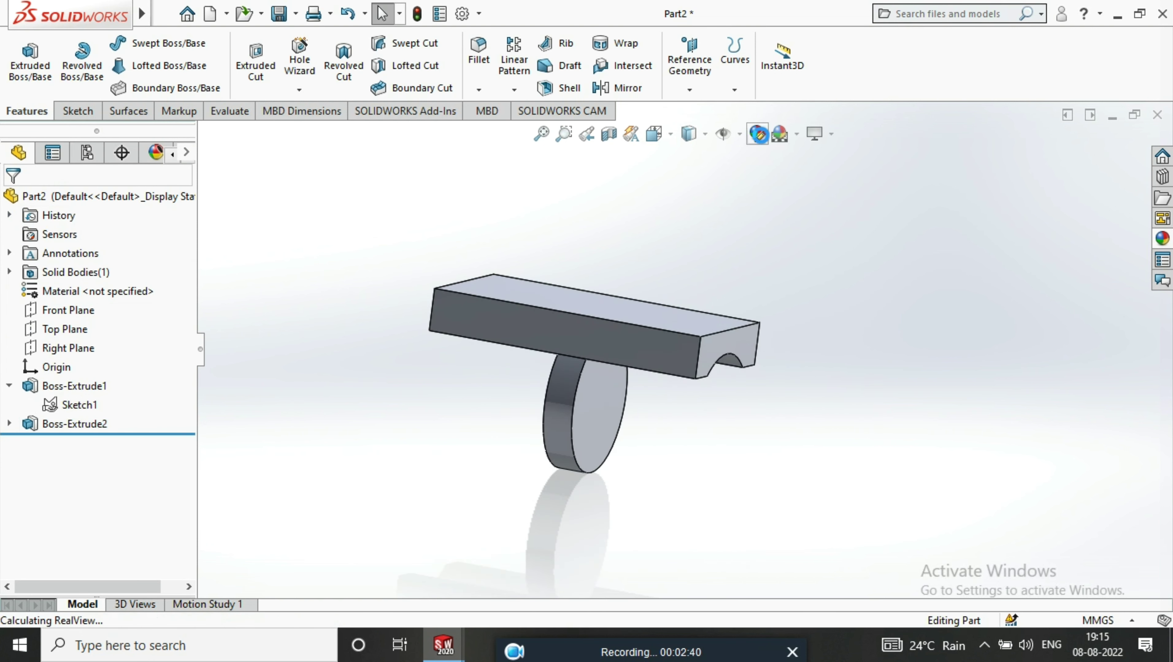
pyautogui.click(758, 134)
pyautogui.click(99, 559)
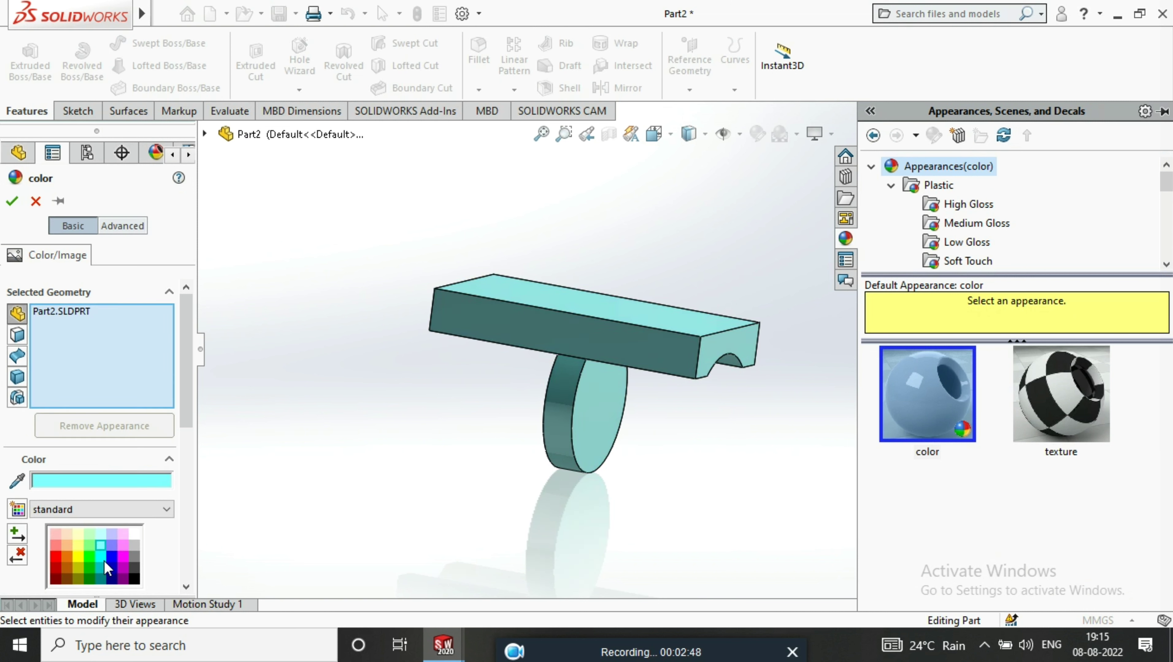
pyautogui.click(1097, 161)
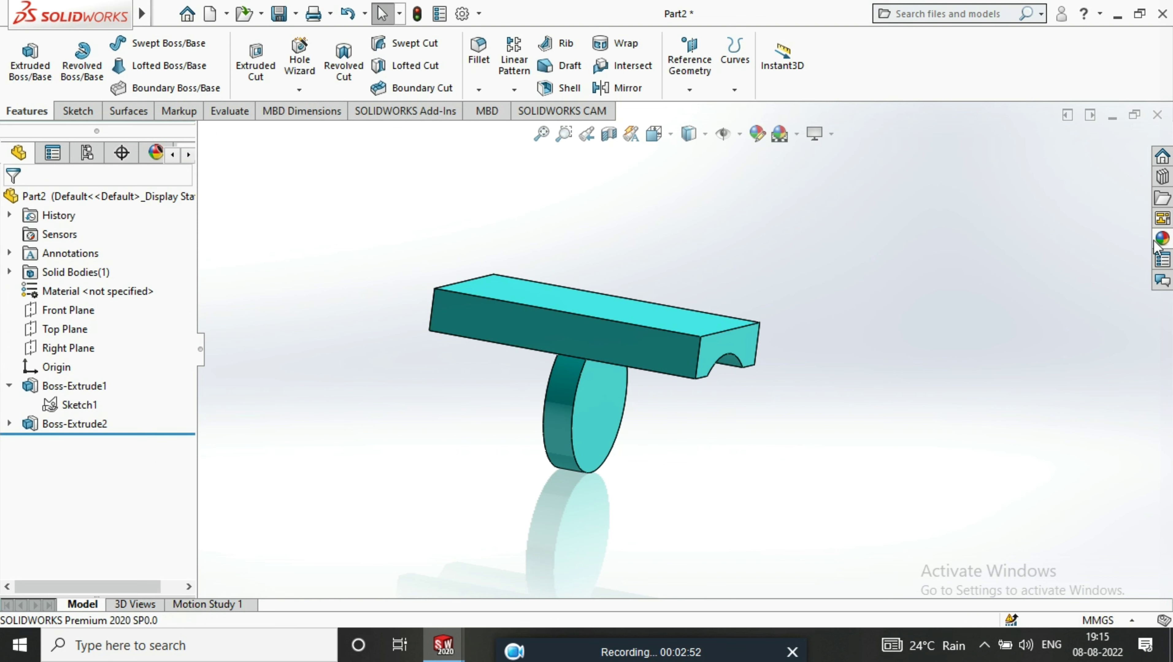
# - Apply white high gloss plastic to the part and recolour it cyan
pyautogui.click(1162, 238)
pyautogui.click(946, 206)
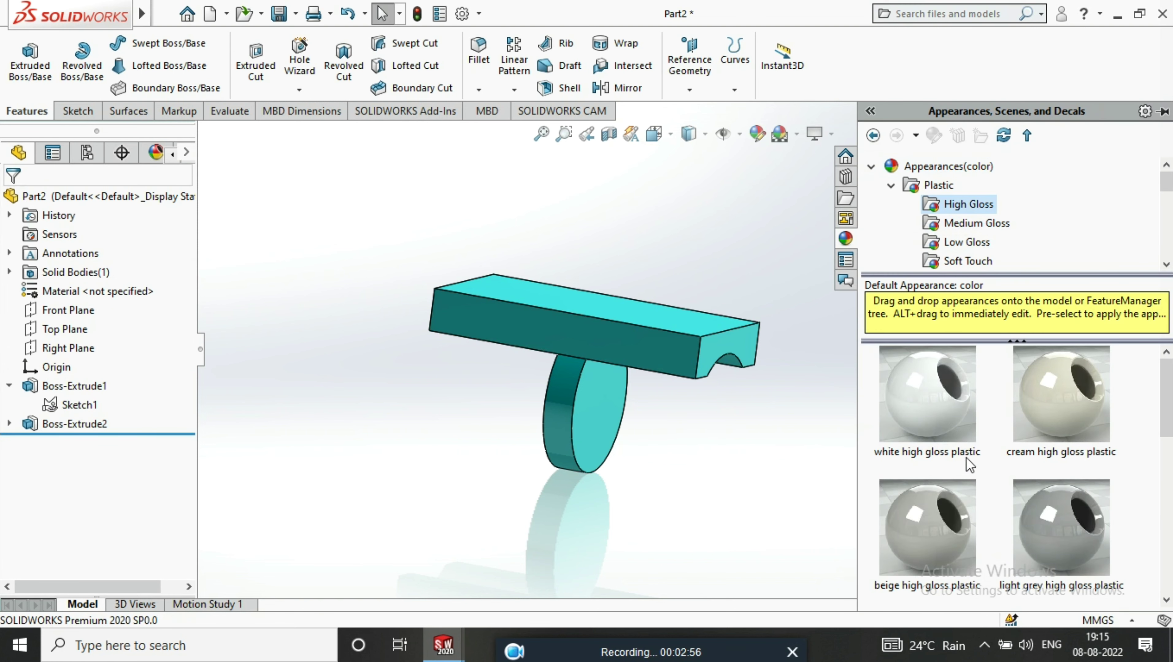
pyautogui.moveTo(927, 399); pyautogui.dragTo(617, 399)
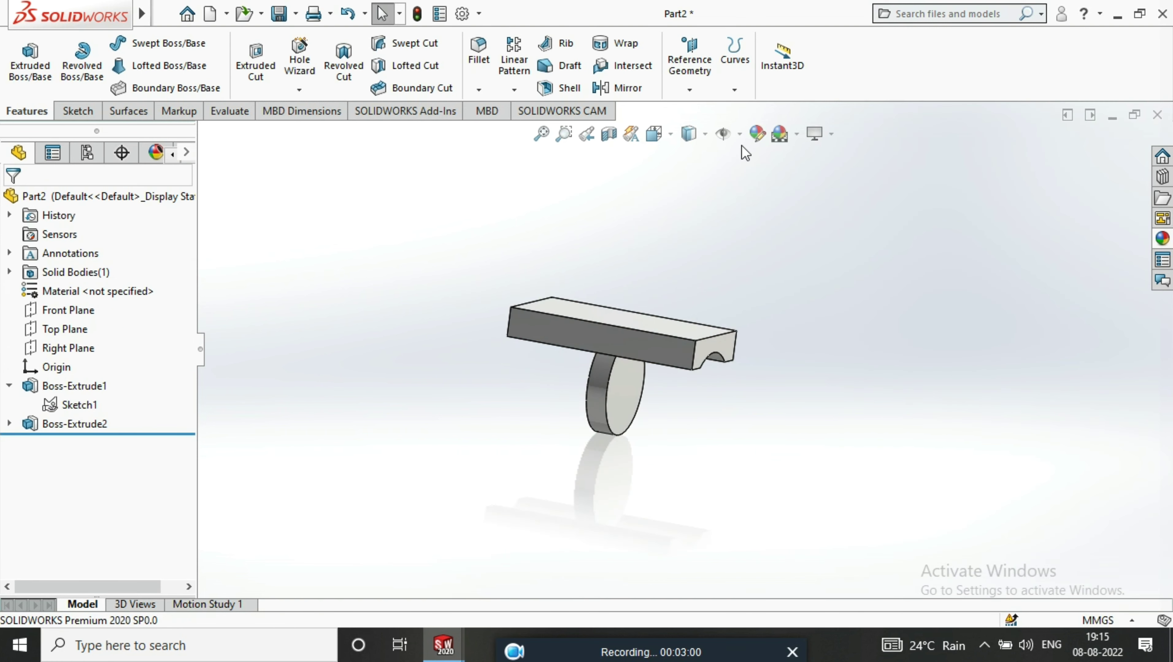
pyautogui.click(103, 552)
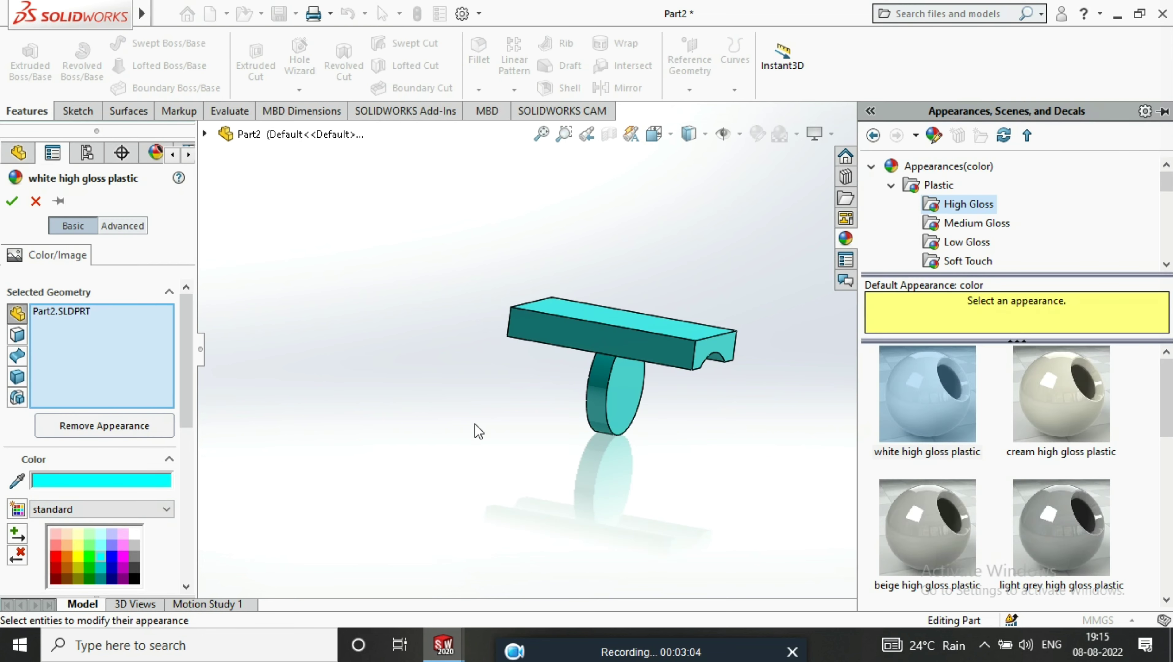
pyautogui.click(1097, 161)
pyautogui.moveTo(777, 327)
pyautogui.mouseDown(button='middle')
pyautogui.moveTo(759, 266)
pyautogui.moveTo(745, 332)
pyautogui.mouseUp(button='middle')
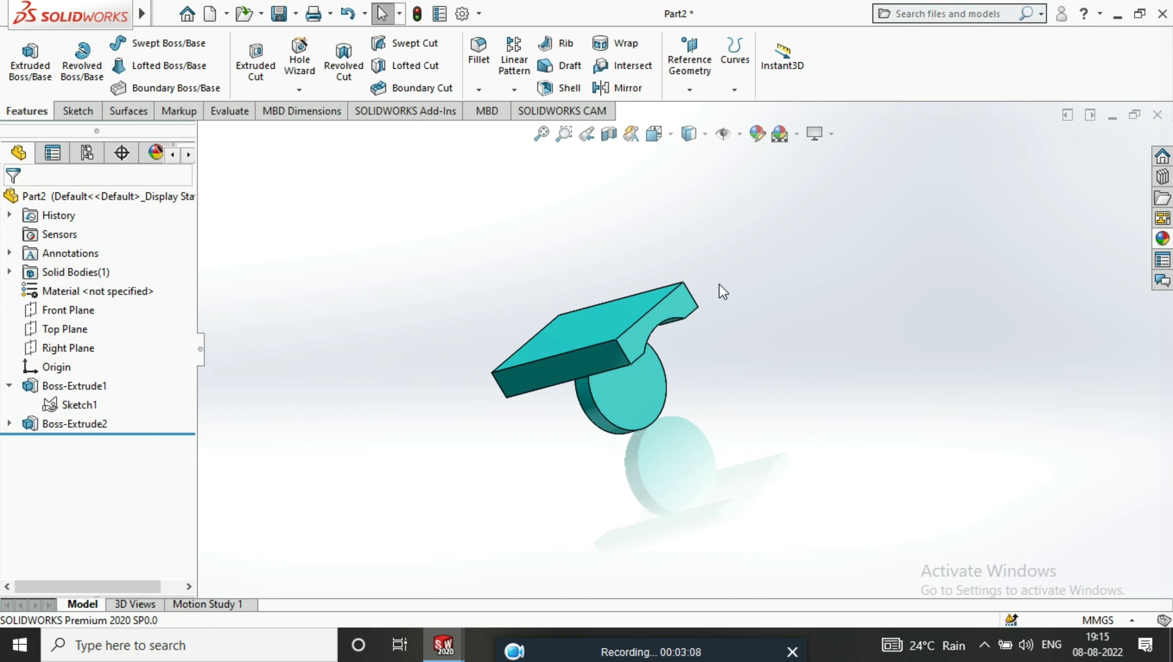
# - Switch the background scene to Plain White
pyautogui.click(797, 135)
pyautogui.click(800, 175)
pyautogui.moveTo(694, 460)
pyautogui.mouseDown(button='middle')
pyautogui.moveTo(714, 468)
pyautogui.moveTo(771, 379)
pyautogui.moveTo(706, 497)
pyautogui.mouseUp(button='middle')
# - Start a sketch on the disc face, viewed from the right side
pyautogui.click(723, 483)
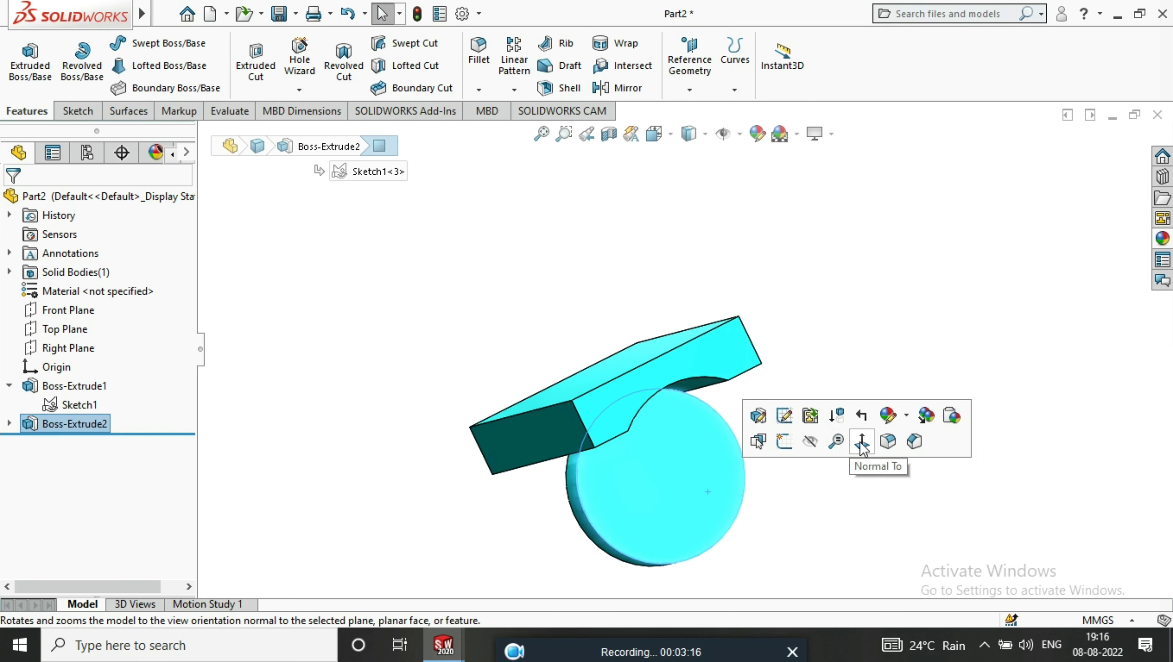
pyautogui.click(861, 442)
pyautogui.rightClick(737, 278)
pyautogui.click(776, 248)
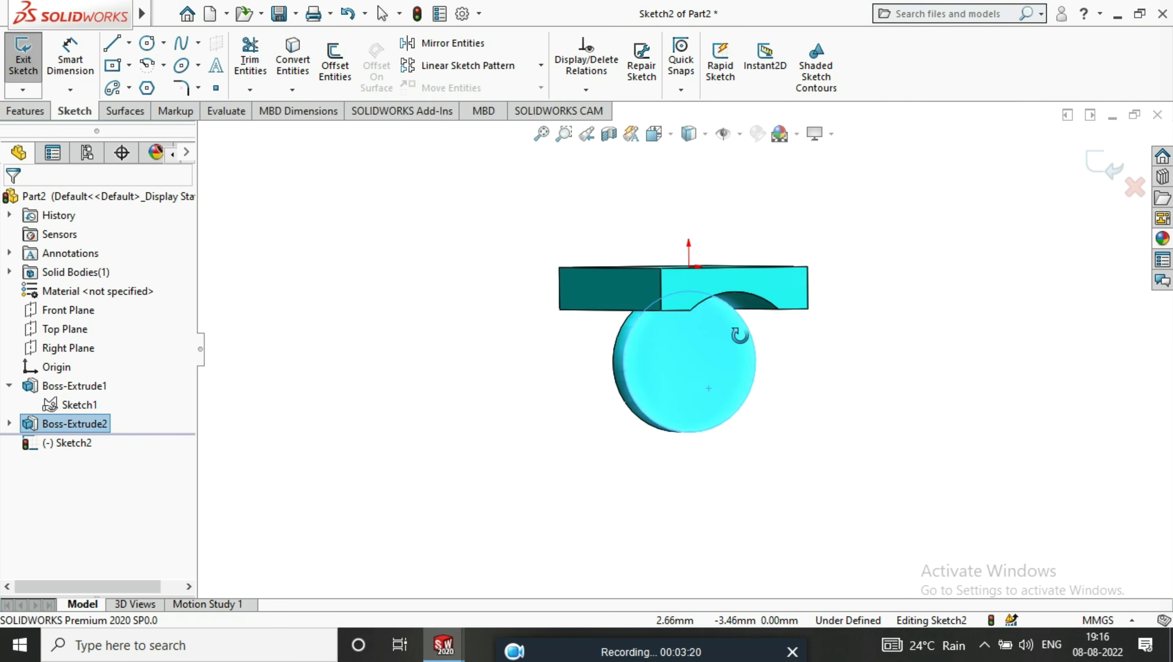
pyautogui.click(653, 134)
pyautogui.click(612, 427)
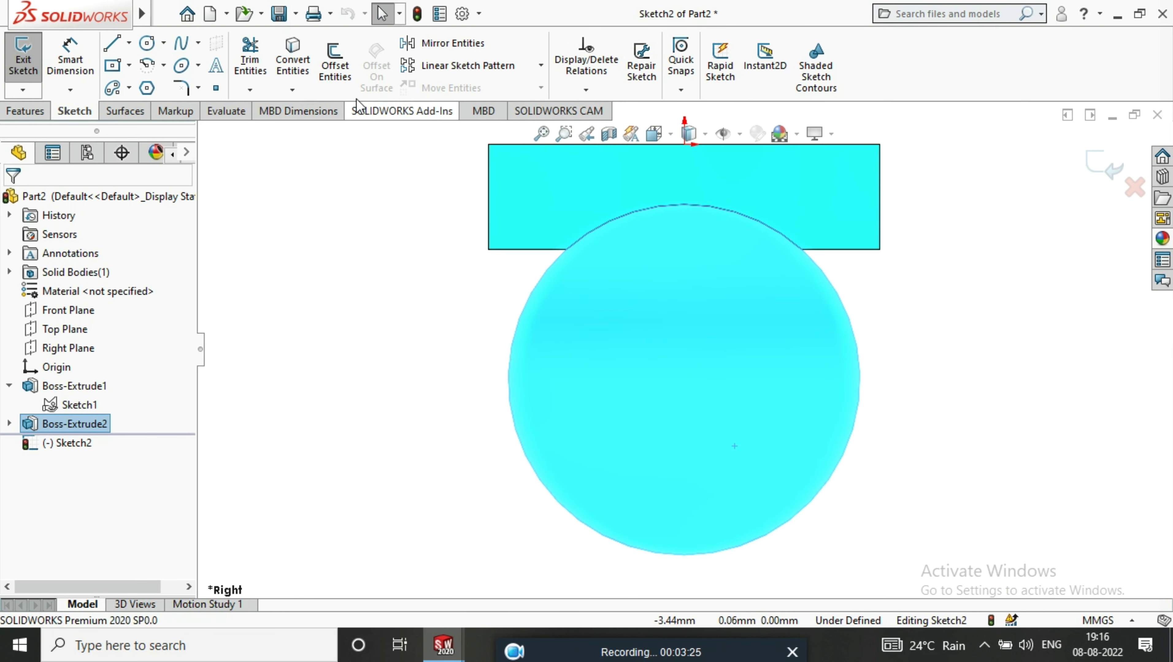
# - Draw a circle at the origin and dimension it to Ø2.40 mm
pyautogui.click(147, 45)
pyautogui.click(684, 380)
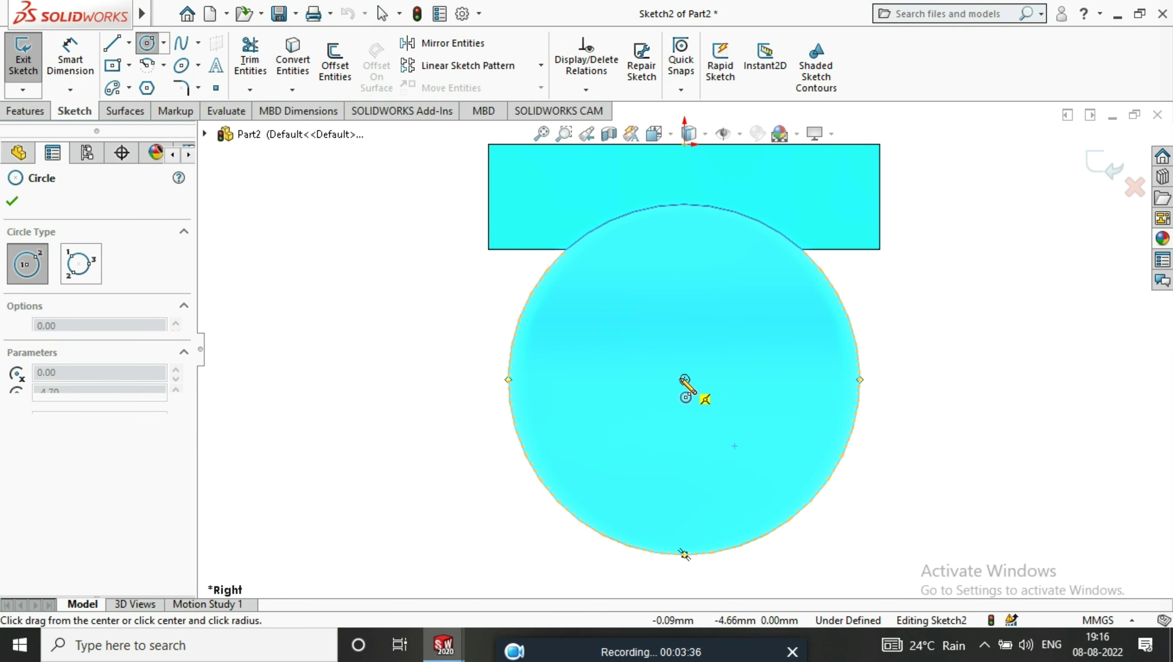
pyautogui.click(802, 380)
pyautogui.click(70, 56)
pyautogui.click(782, 304)
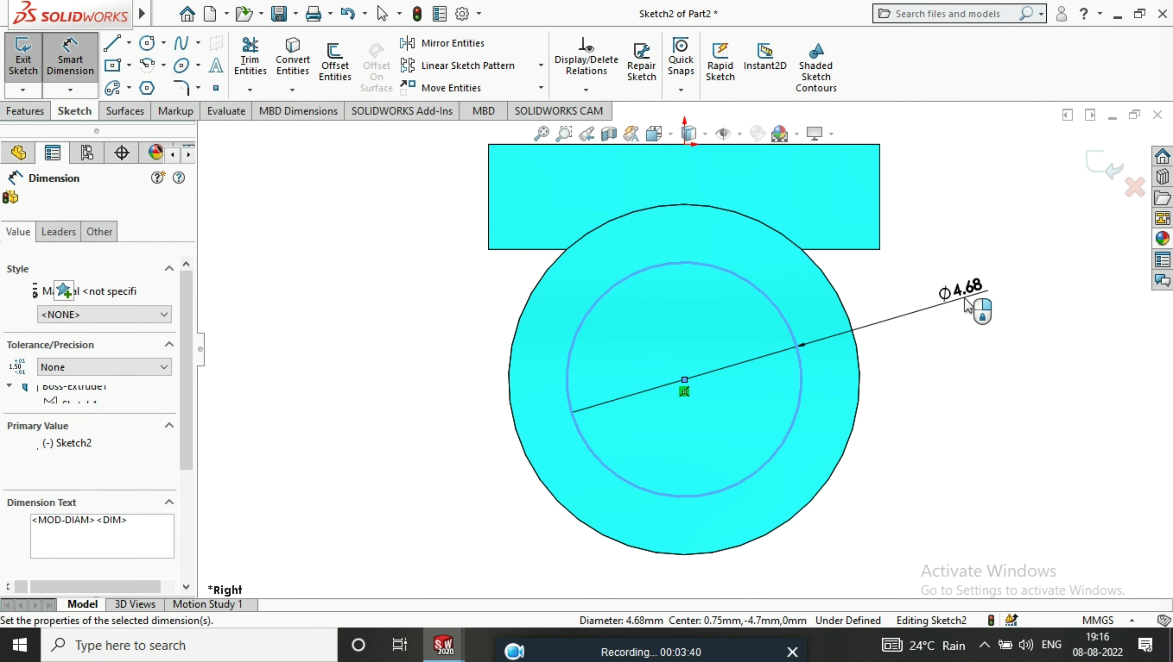
pyautogui.click(958, 334)
pyautogui.write('2.4')
pyautogui.press('Return')
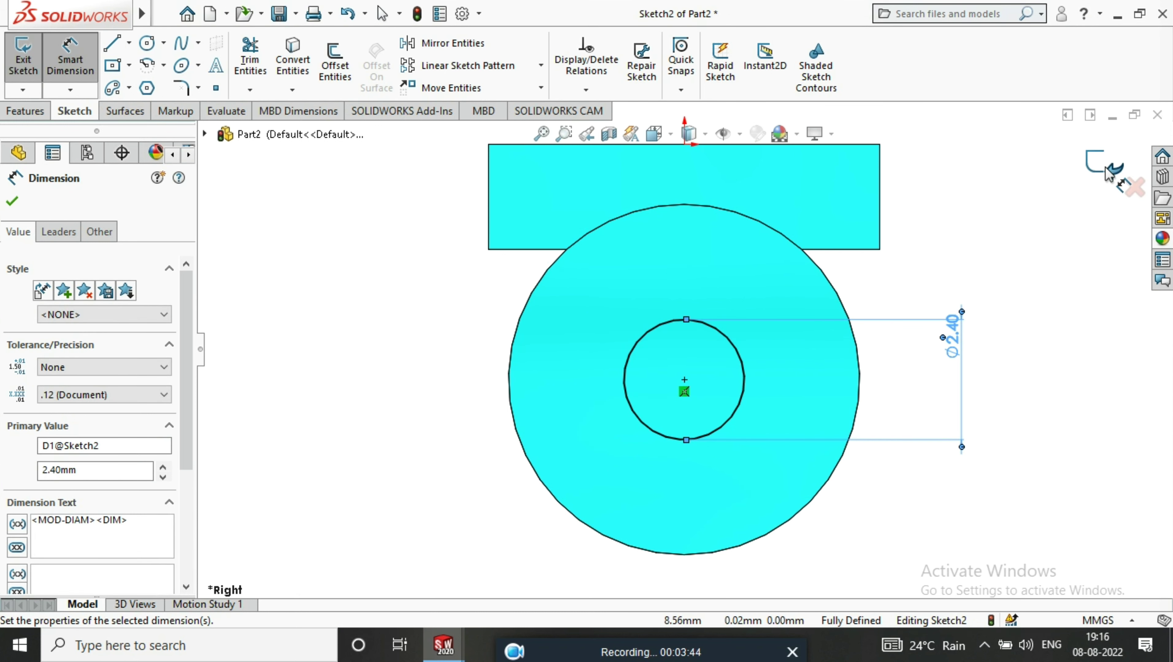
# - Extrude the Ø2.40 circle 2.5 mm into a boss and view its end face
pyautogui.click(1106, 170)
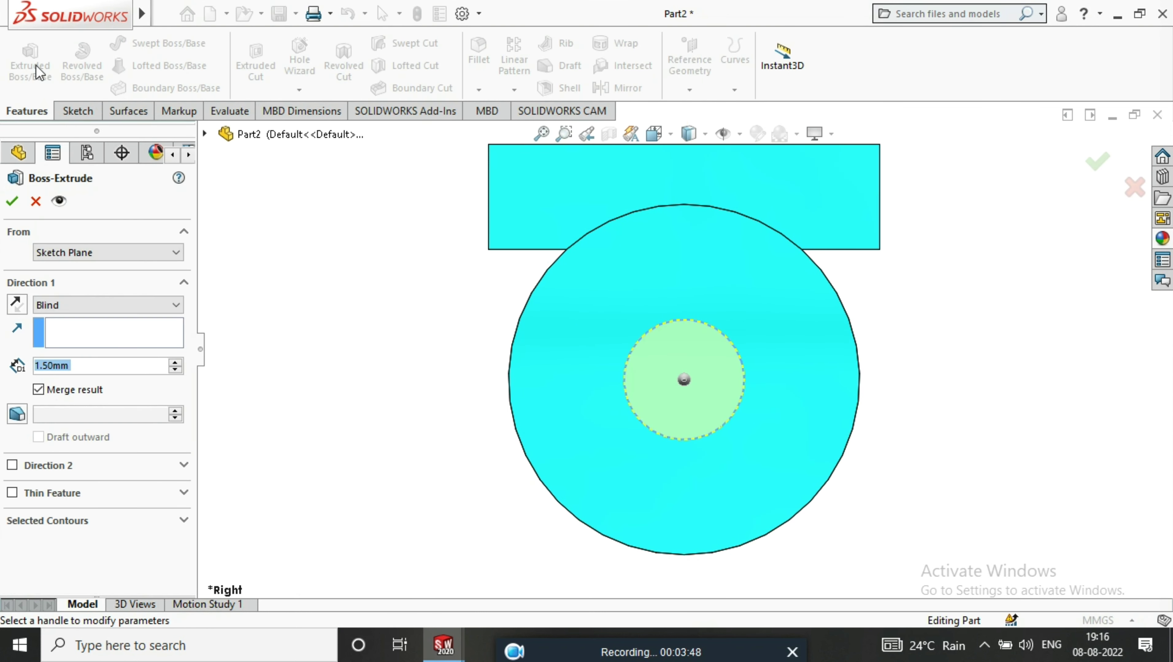
pyautogui.write('2.5')
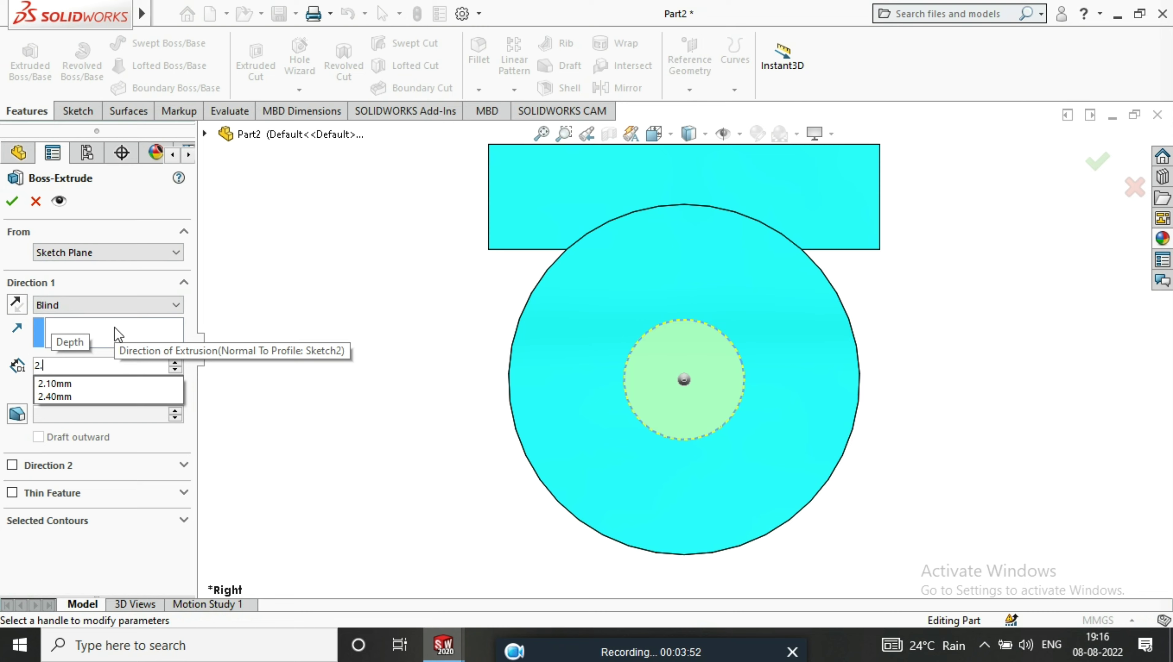
pyautogui.press('Return')
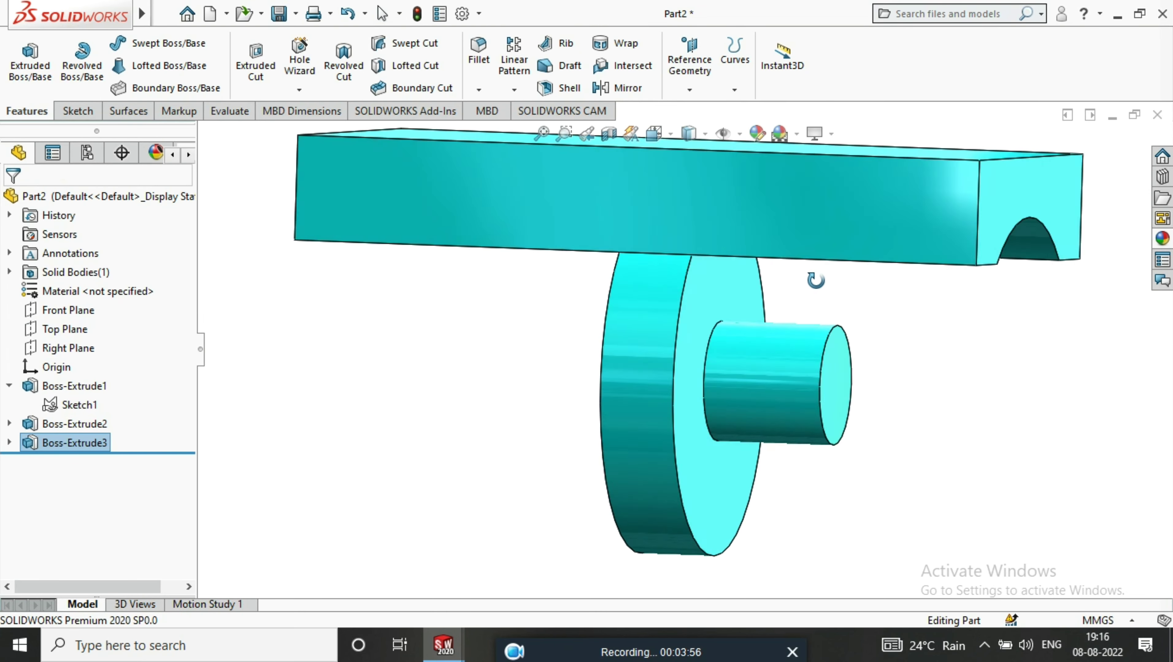
pyautogui.moveTo(730, 245); pyautogui.dragTo(816, 309, button='middle')
pyautogui.click(742, 369)
pyautogui.click(893, 313)
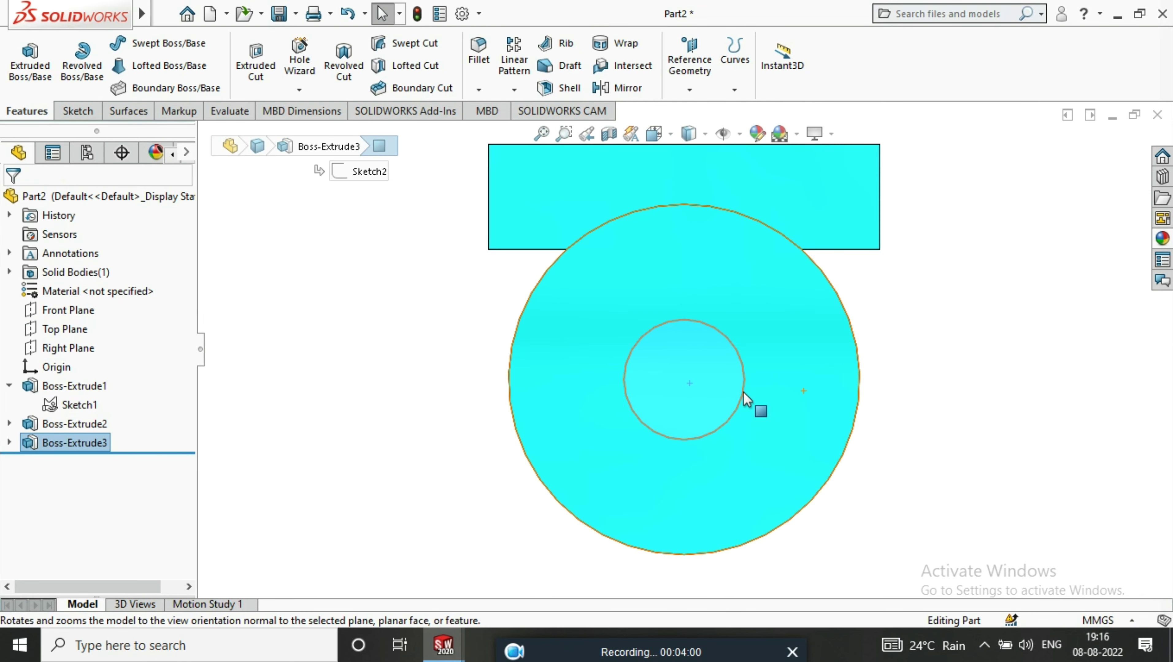
# - Sketch a centred Ø2.00 mm circle on the boss end face
pyautogui.rightClick(737, 399)
pyautogui.click(781, 249)
pyautogui.click(148, 43)
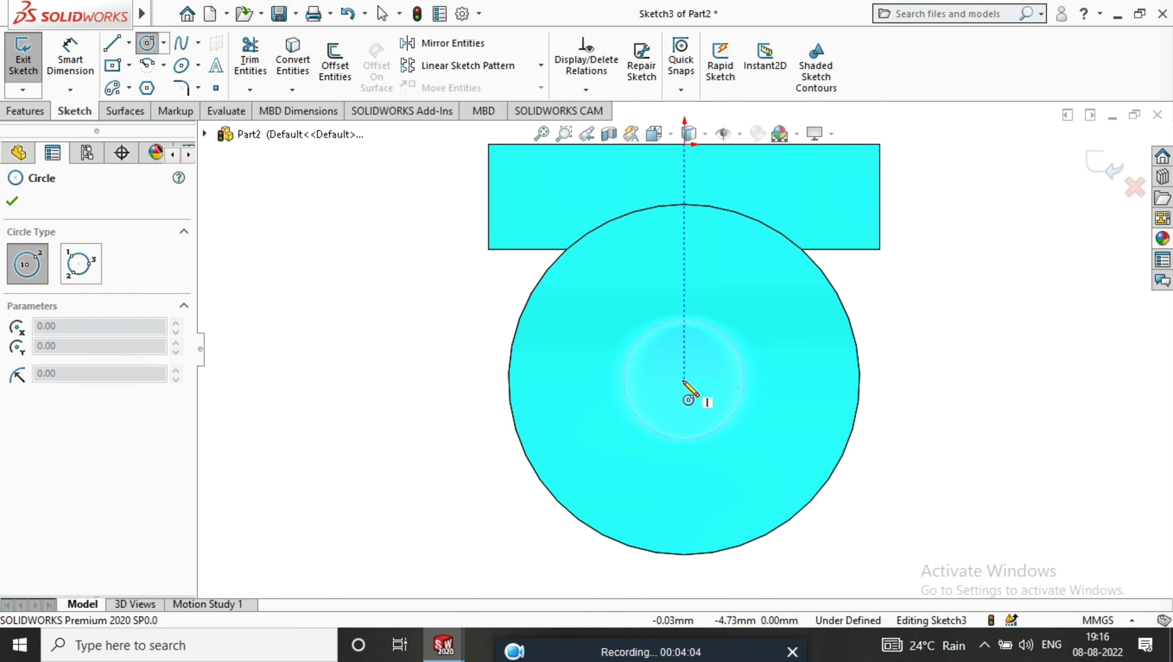
pyautogui.moveTo(684, 379); pyautogui.dragTo(706, 379)
pyautogui.press('d')
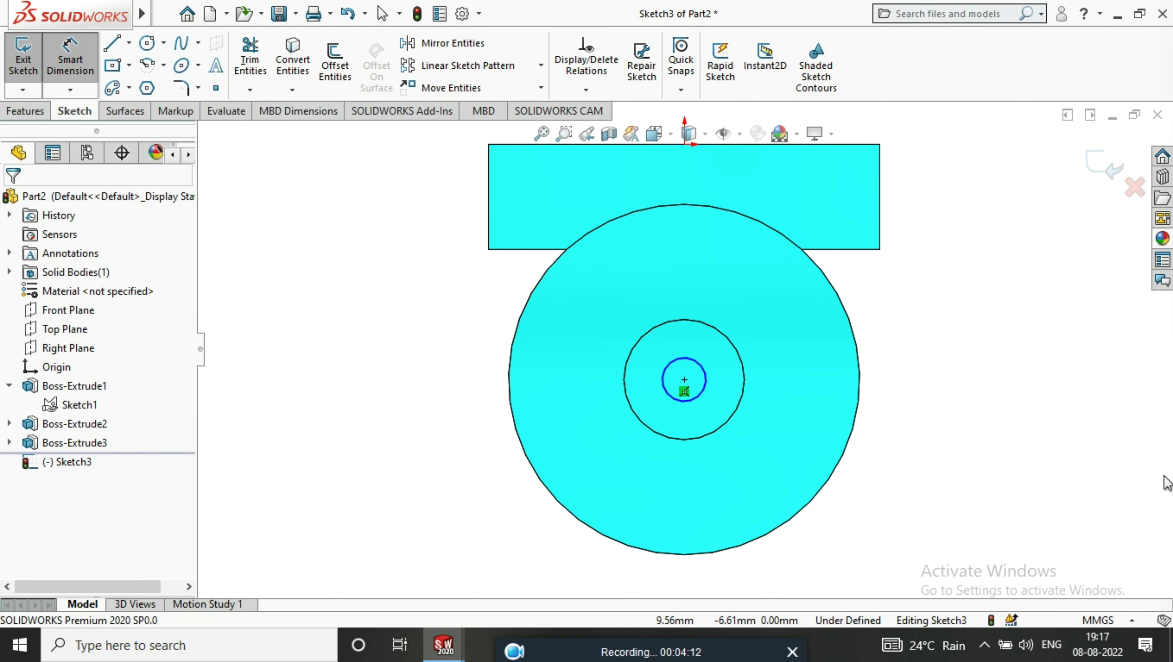
pyautogui.click(702, 381)
pyautogui.click(1011, 362)
pyautogui.write('2')
pyautogui.press('Return')
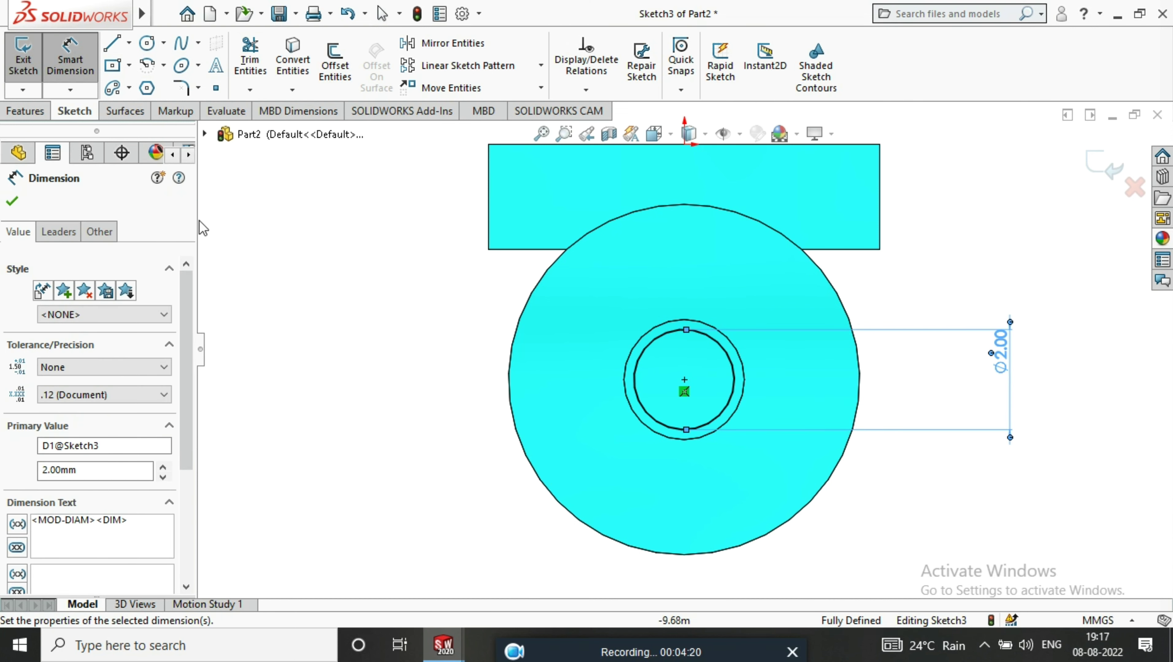
pyautogui.click(13, 202)
# - Extrude the Ø2.00 circle 1.20 mm as Boss-Extrude4
pyautogui.click(25, 111)
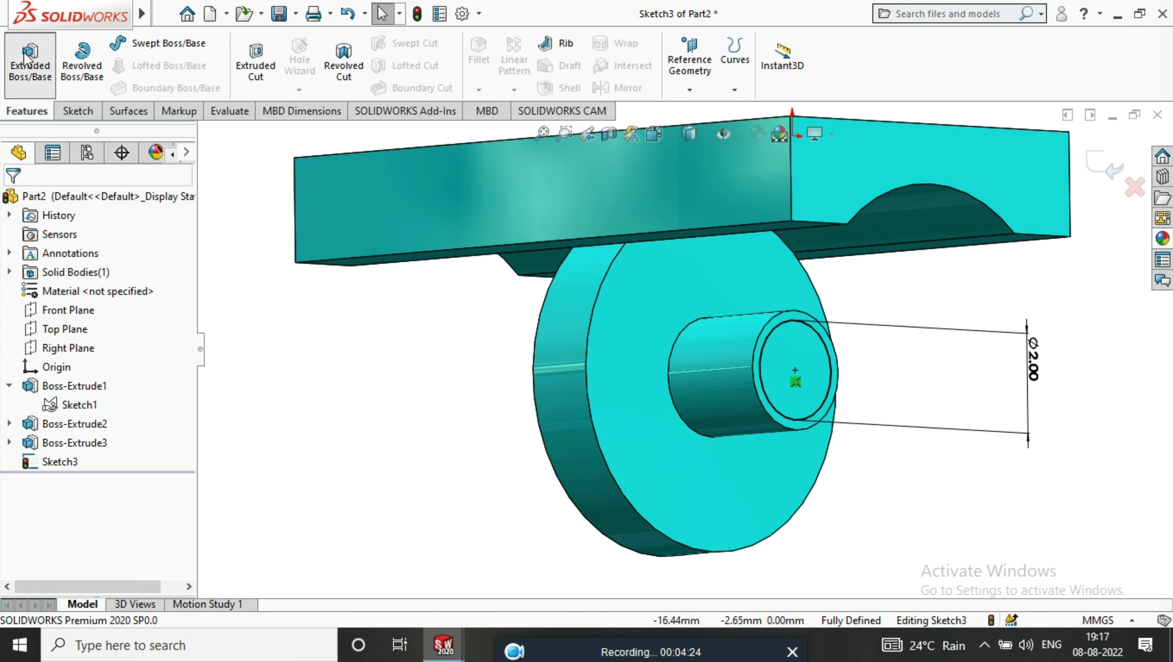
pyautogui.click(30, 60)
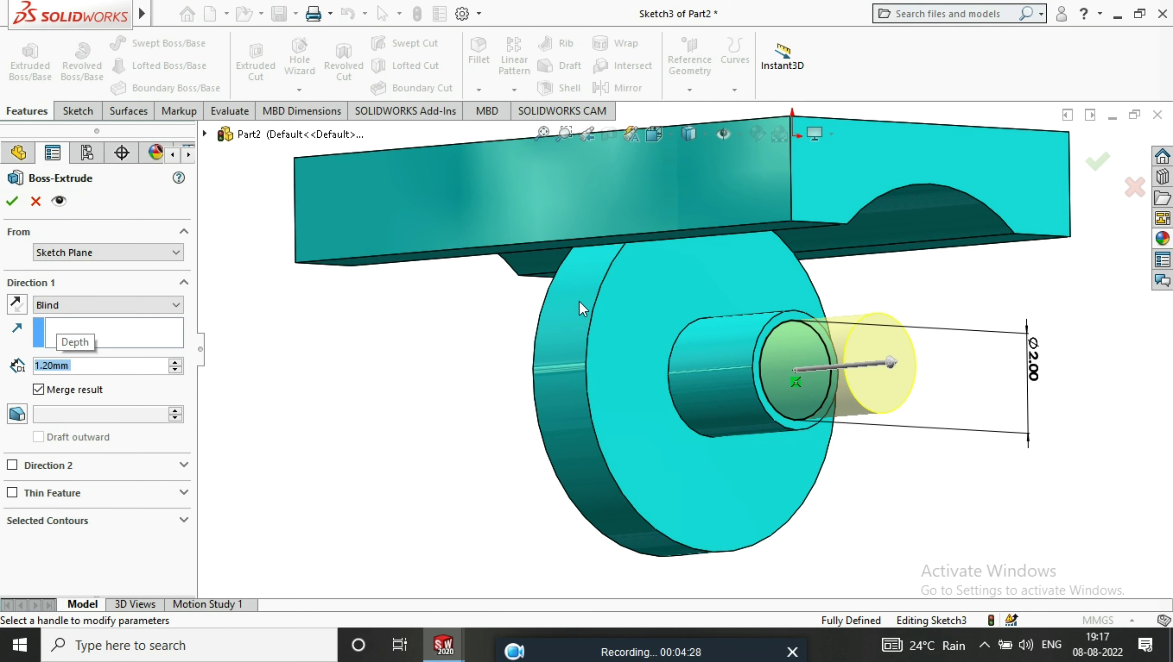
pyautogui.press('Return')
pyautogui.click(11, 202)
pyautogui.scroll(3, 858, 335)
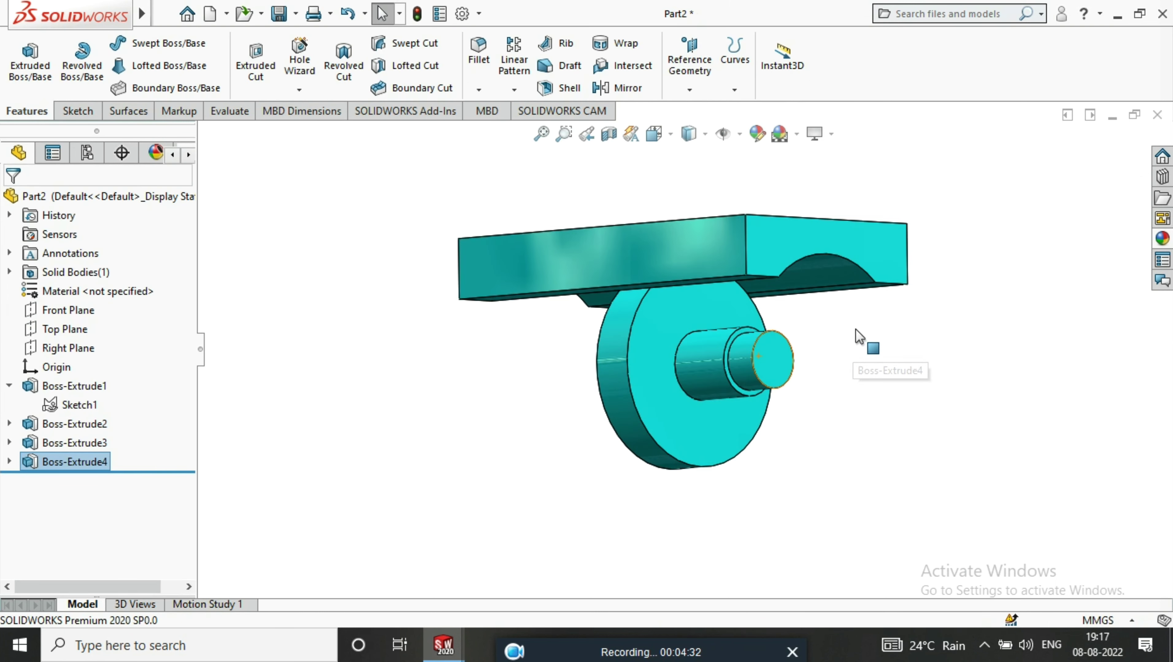
pyautogui.moveTo(858, 335); pyautogui.dragTo(772, 324, button='middle')
# - Begin a new sketch on the selected face for drawing lines
pyautogui.click(672, 418)
pyautogui.click(74, 111)
pyautogui.click(111, 43)
# - Draw a horizontal line across the inner circle as the shaft flat
pyautogui.click(569, 321)
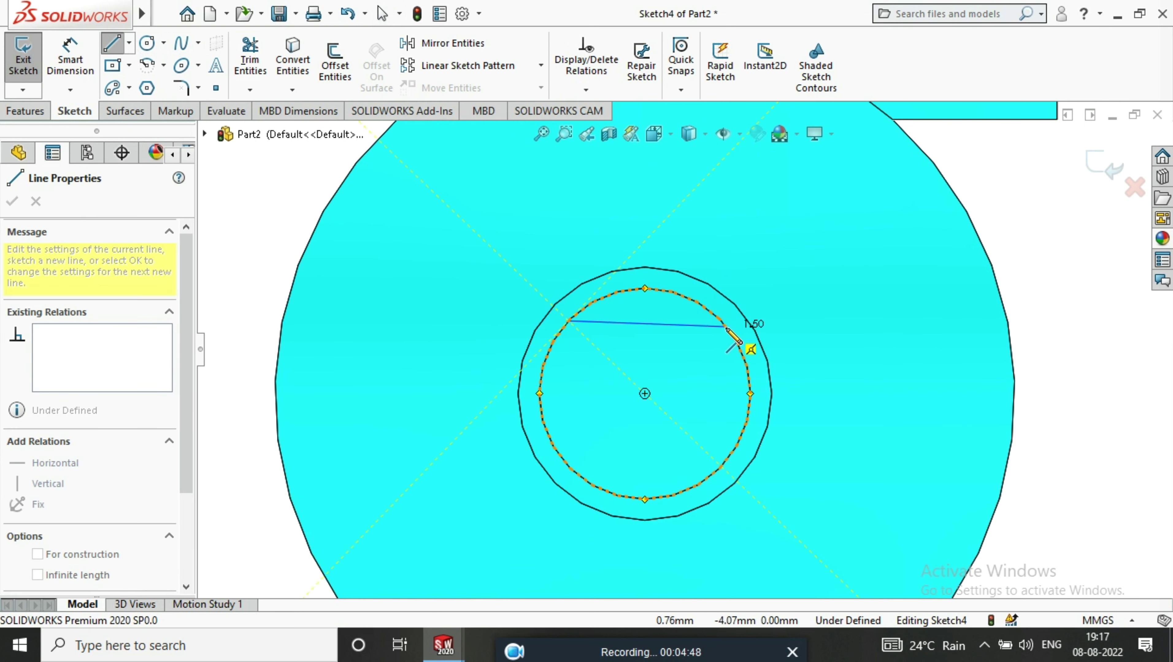
pyautogui.click(722, 321)
pyautogui.rightClick(964, 269)
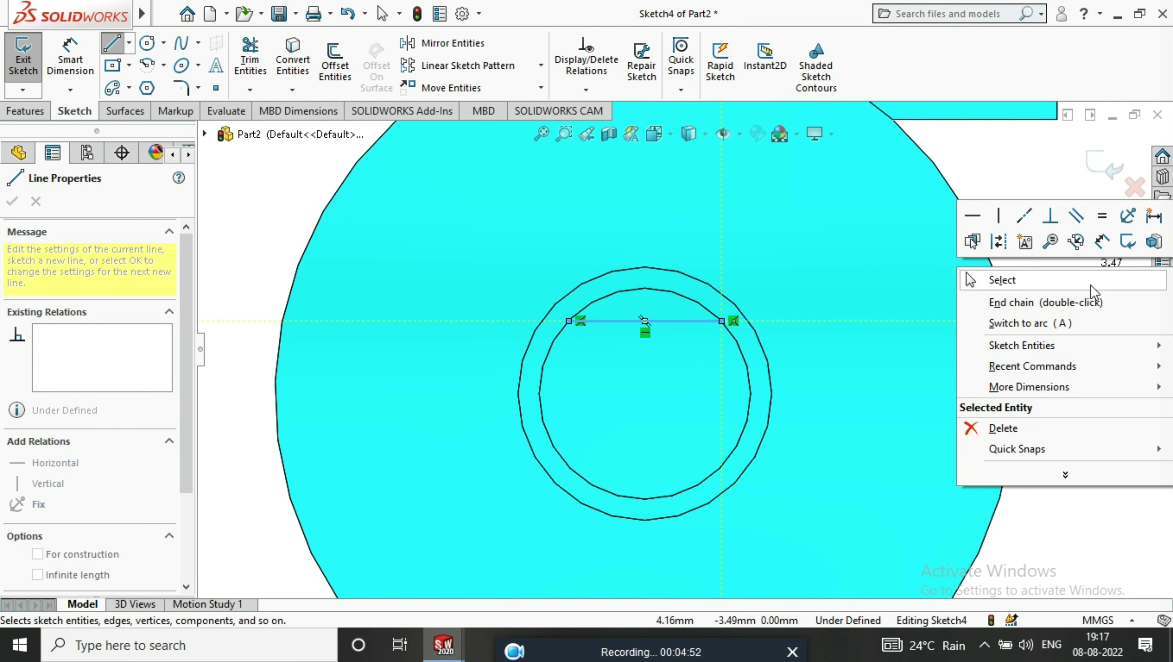
pyautogui.click(979, 280)
pyautogui.click(657, 325)
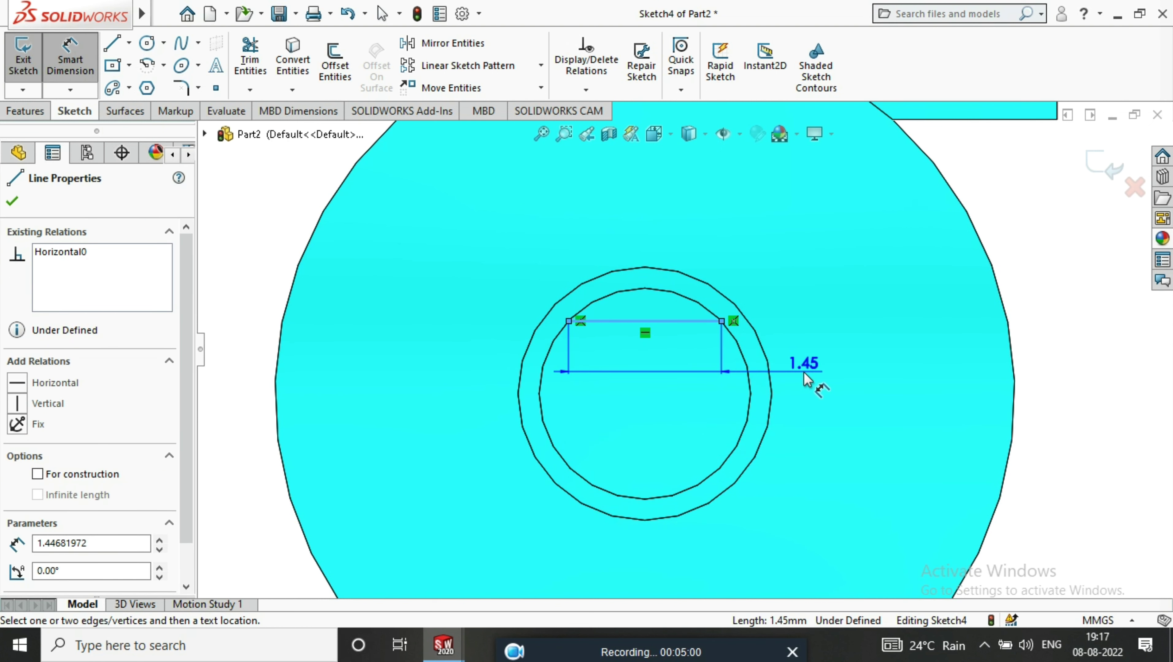
pyautogui.press('Escape')
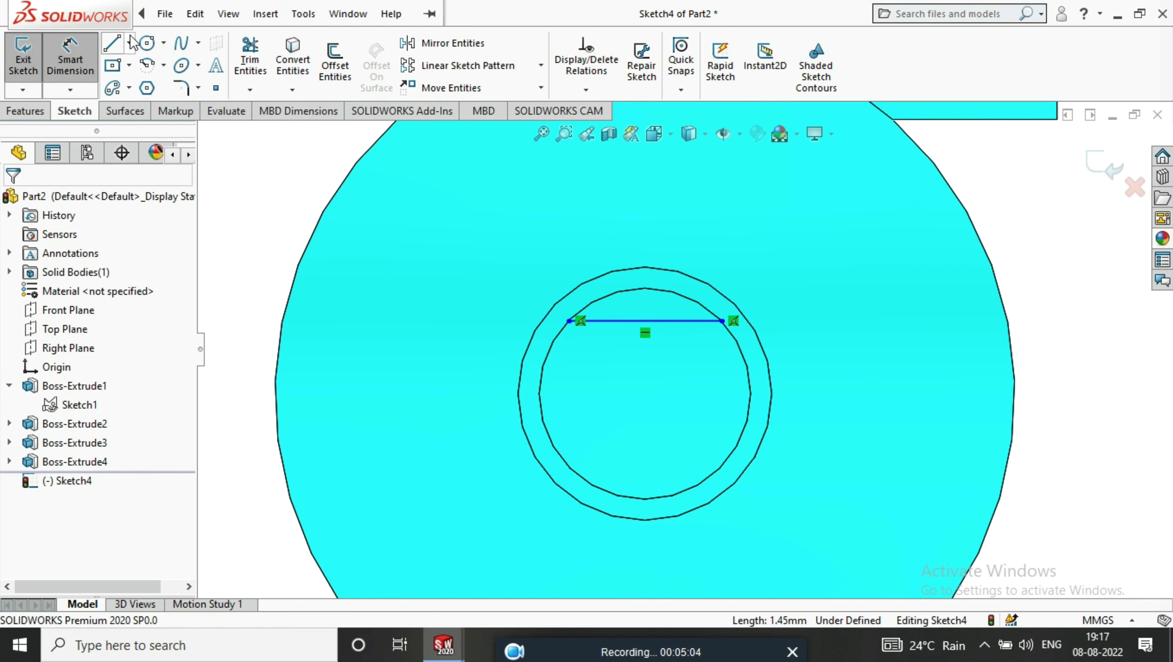
# - Place a centre point and dimension the flat line 0.75 mm above it
pyautogui.click(215, 87)
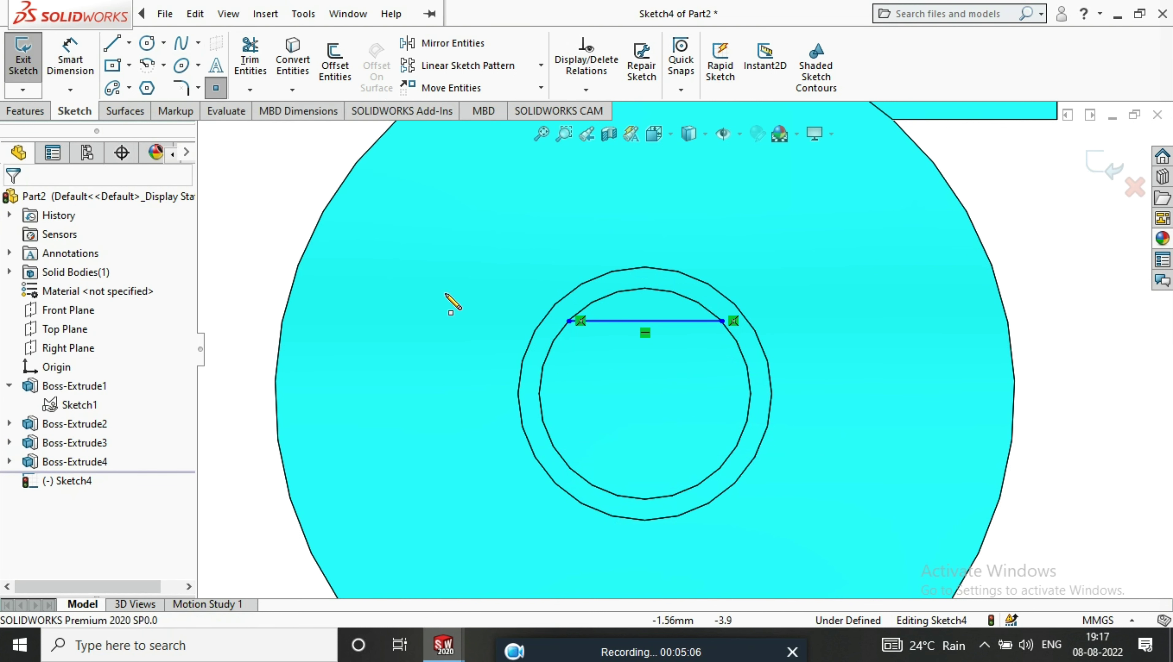
pyautogui.click(644, 394)
pyautogui.press('d')
pyautogui.click(645, 394)
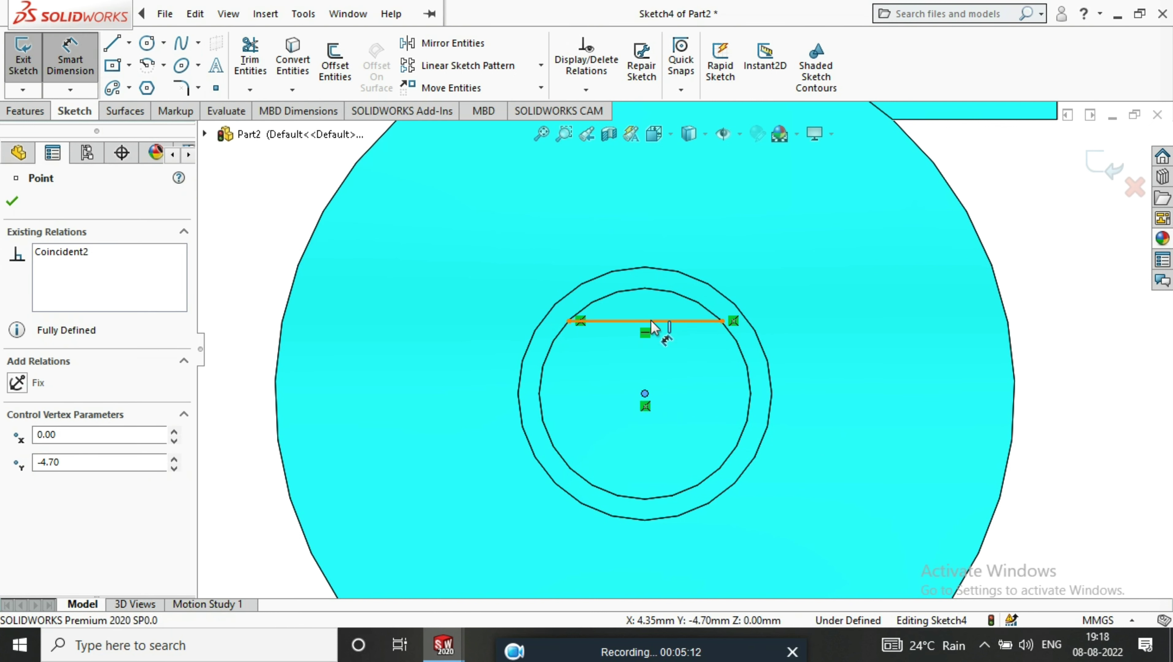
pyautogui.click(654, 328)
pyautogui.click(1127, 341)
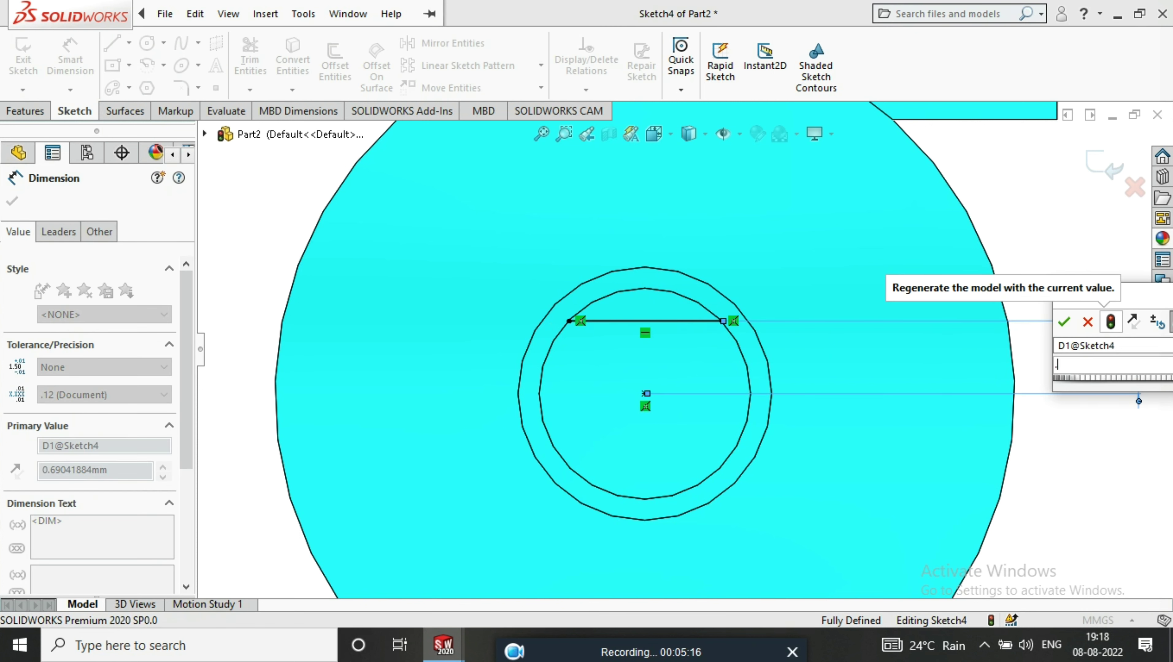
pyautogui.write('75')
pyautogui.press('Return')
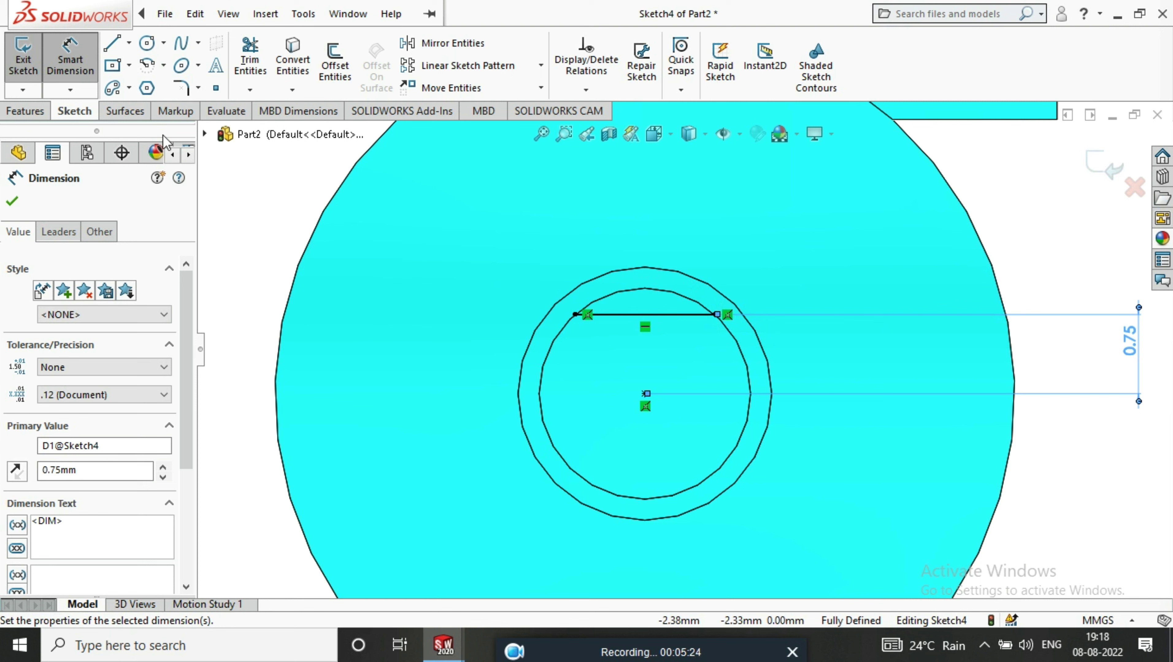
pyautogui.press('Escape')
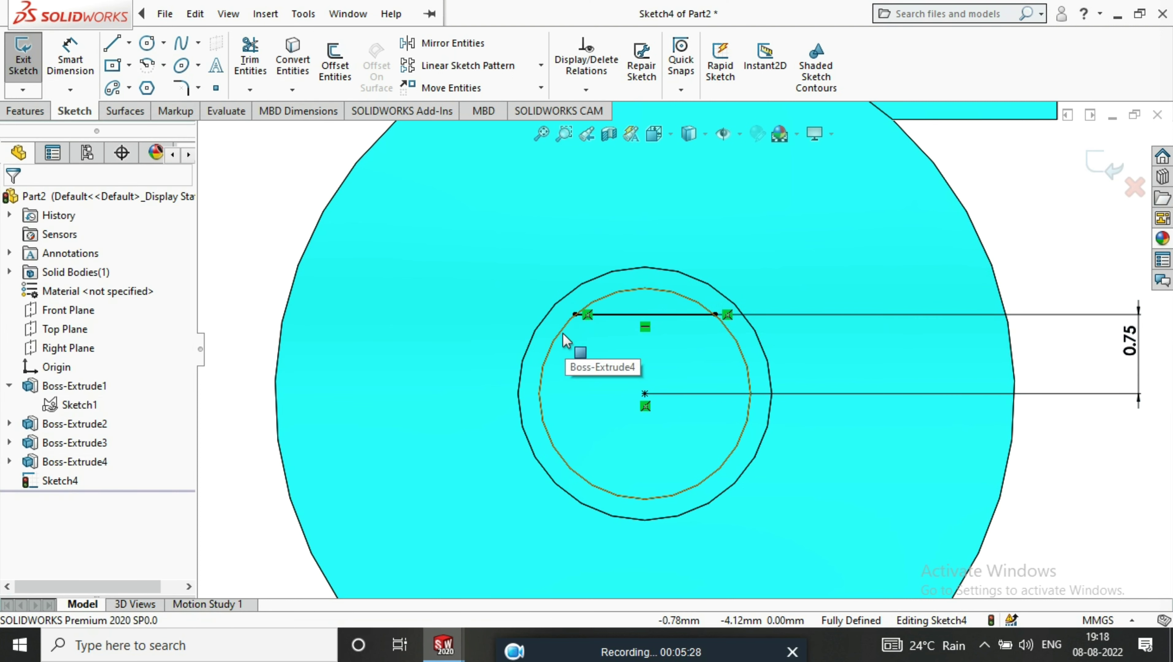
# - Convert the shaft's circular edge into the sketch and trim the excess
pyautogui.click(565, 341)
pyautogui.click(292, 58)
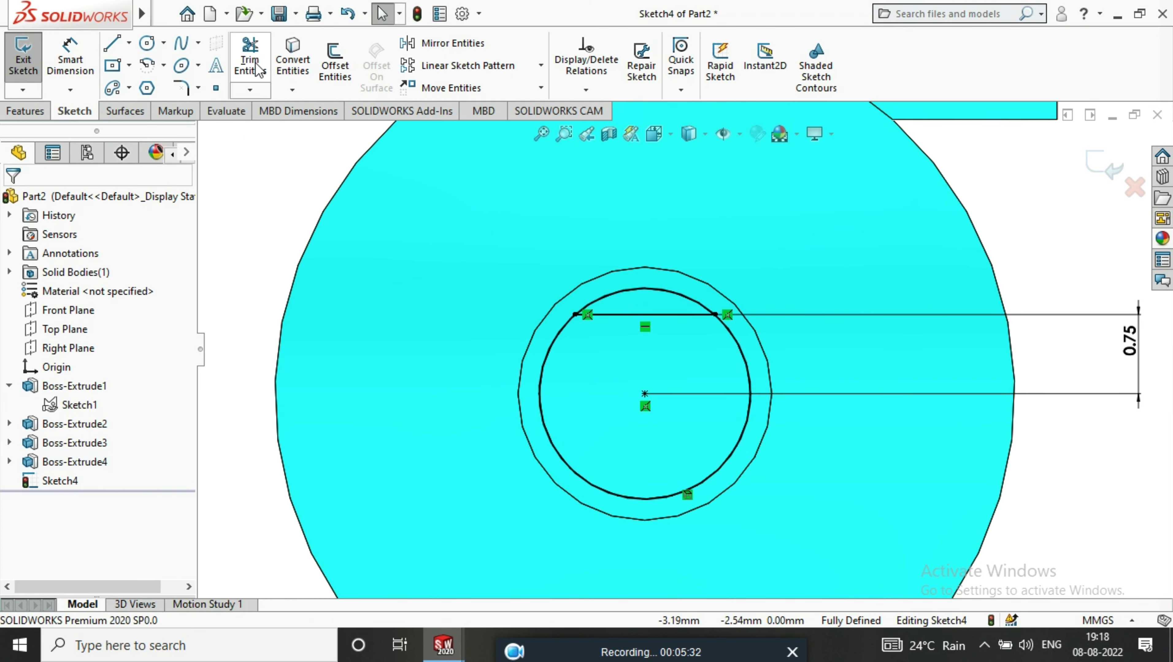
pyautogui.click(250, 60)
pyautogui.click(12, 200)
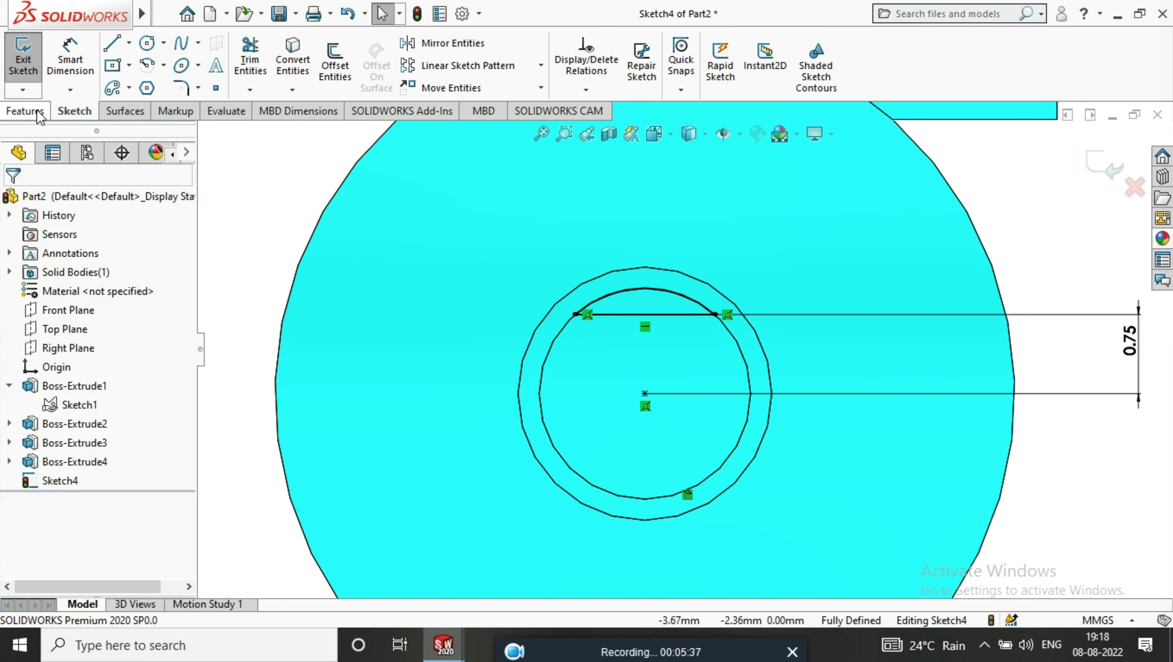
# - Cut the chord sketch Up To Next, machining a flat onto the Ø2.00 shaft end
pyautogui.click(26, 111)
pyautogui.click(255, 65)
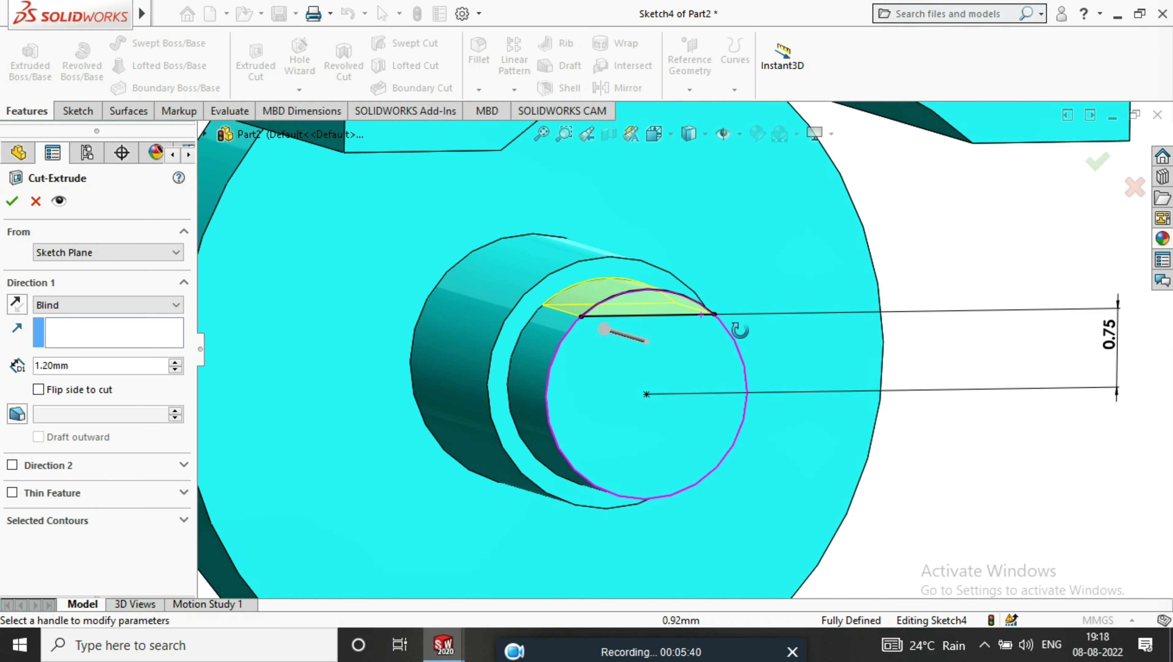
pyautogui.click(172, 305)
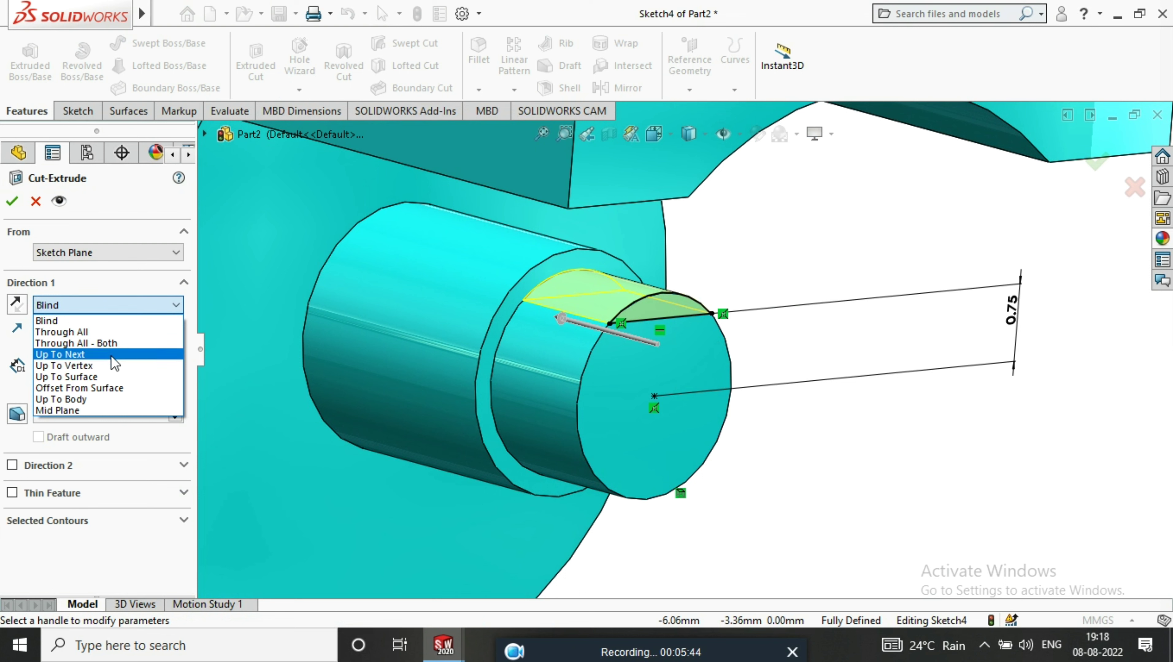
pyautogui.click(113, 356)
pyautogui.click(86, 305)
pyautogui.click(88, 305)
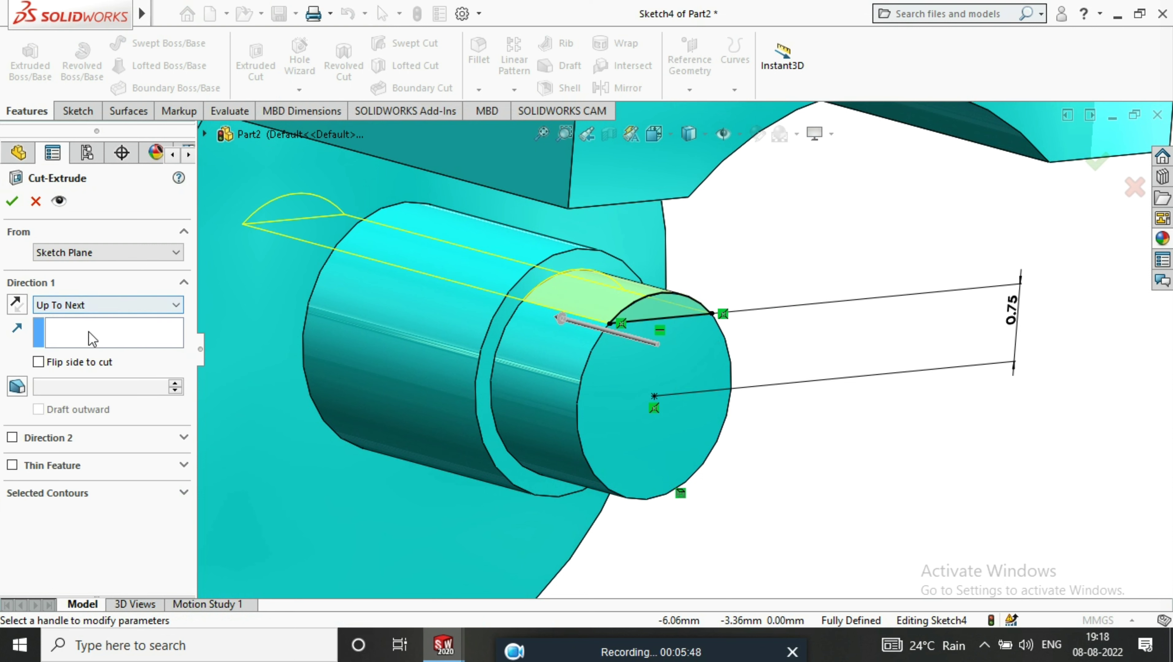
pyautogui.click(69, 327)
pyautogui.press('Return')
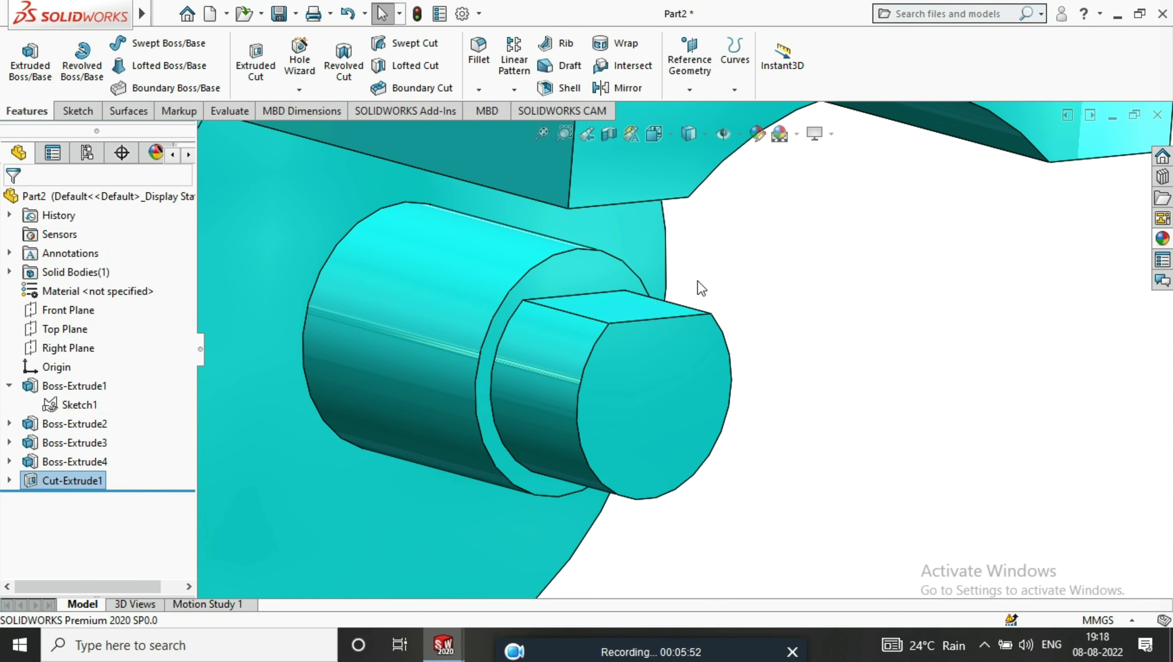
# - Orbit the model, select the disc's front face and view it face-on
pyautogui.moveTo(697, 281); pyautogui.dragTo(581, 281, button='middle')
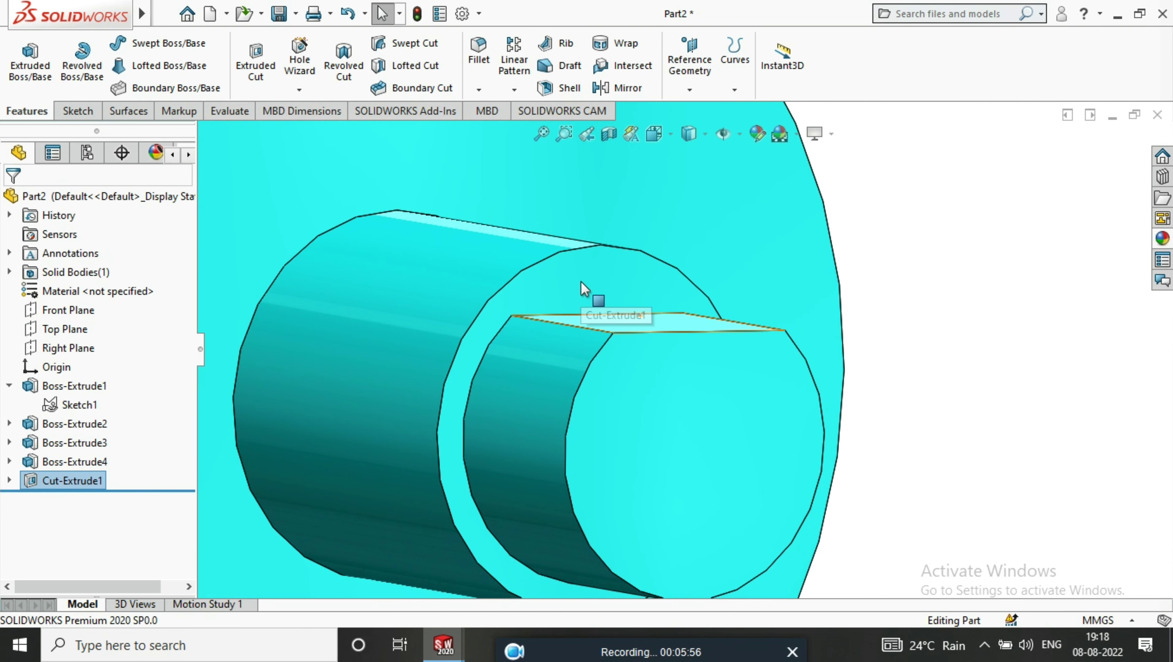
pyautogui.click(581, 281)
pyautogui.click(742, 232)
pyautogui.rightClick(681, 330)
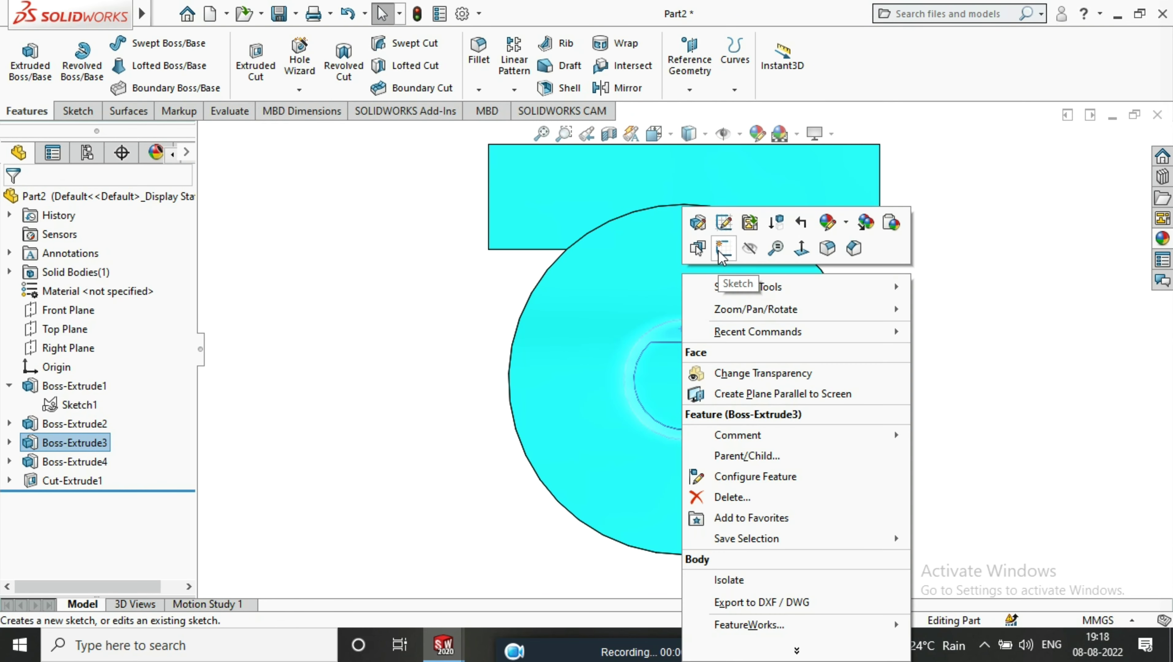
# - Start a sketch on the disc face with a vertical centerline through the shaft
pyautogui.click(722, 248)
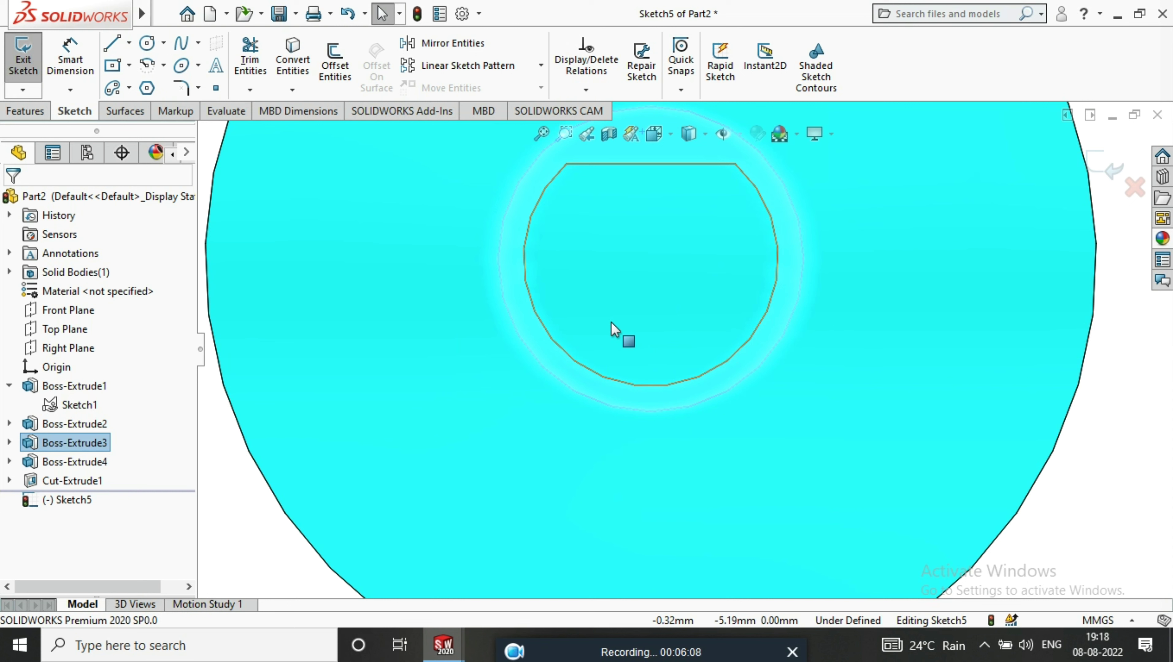
pyautogui.click(129, 43)
pyautogui.click(149, 85)
pyautogui.scroll(5, 710, 230)
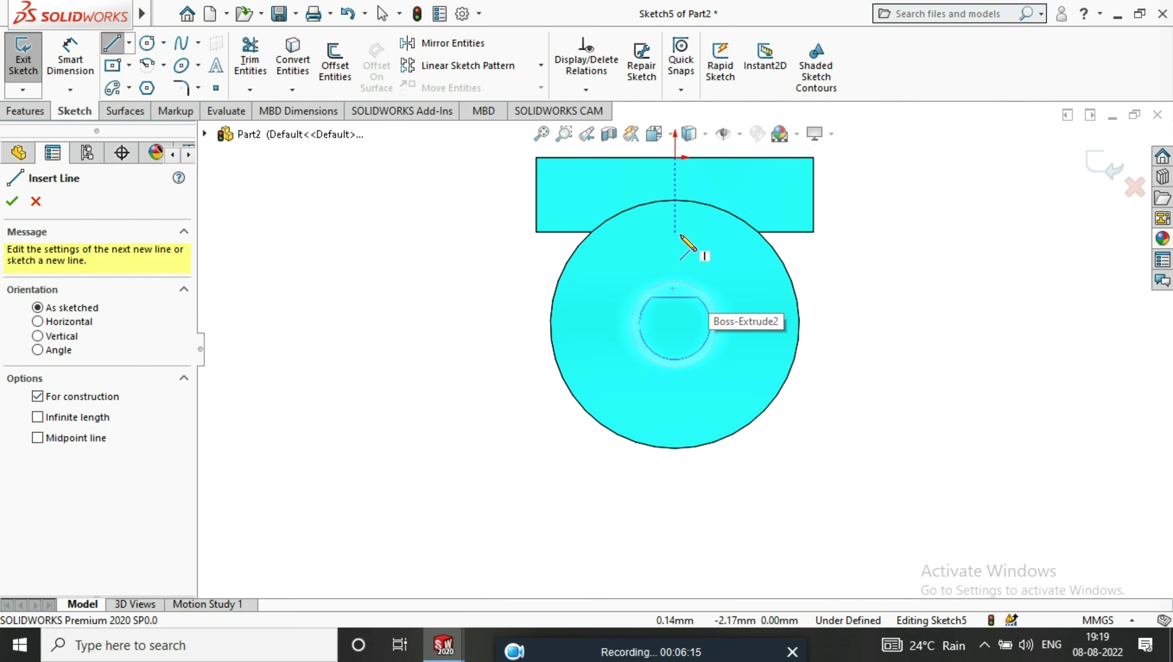
pyautogui.click(675, 157)
pyautogui.click(675, 408)
pyautogui.rightClick(742, 334)
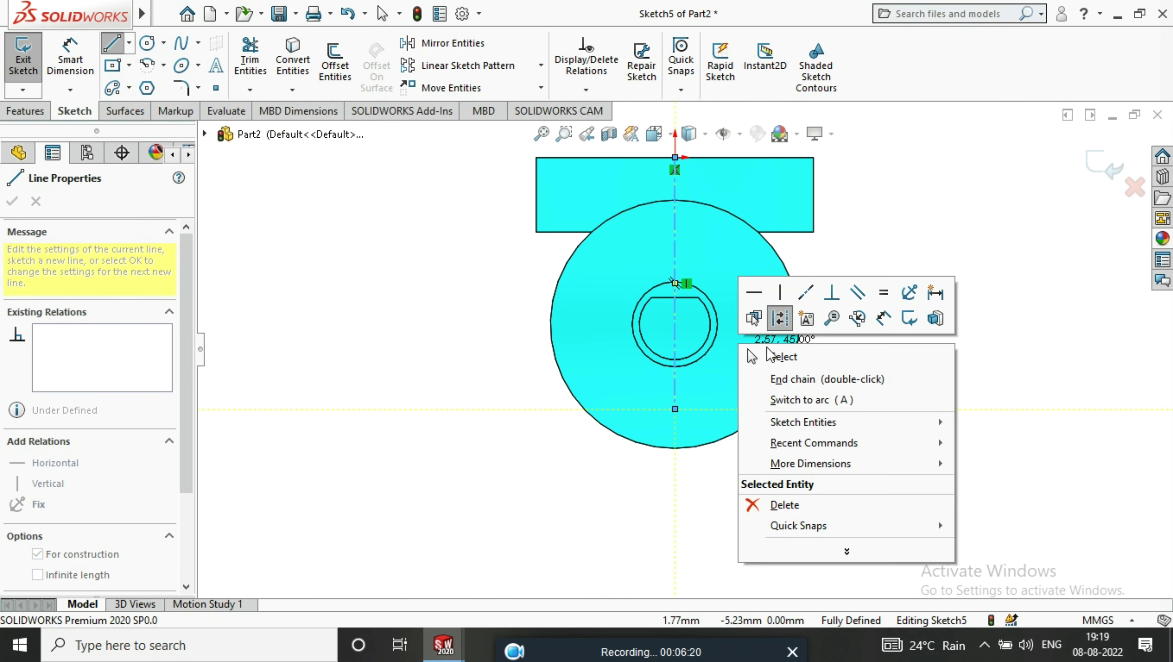
pyautogui.click(781, 351)
# - Draw a vertical line dropping from the boss circle's lower left
pyautogui.click(111, 42)
pyautogui.scroll(-2, 696, 343)
pyautogui.scroll(-3, 596, 417)
pyautogui.click(541, 335)
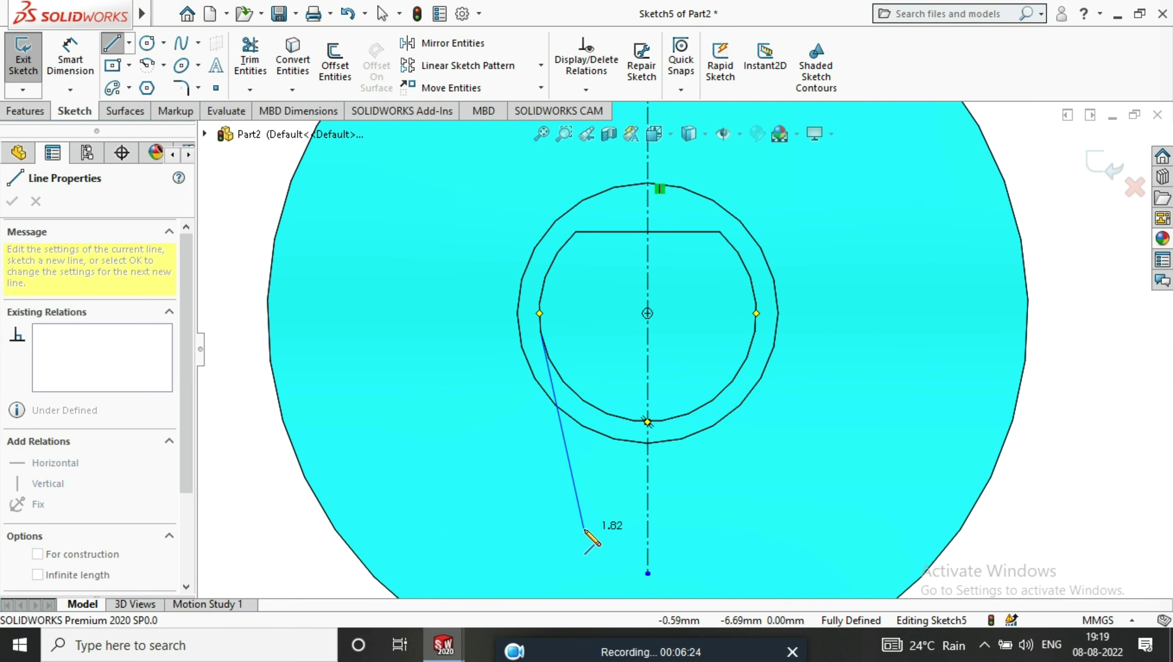
pyautogui.press('Escape')
pyautogui.press('Return')
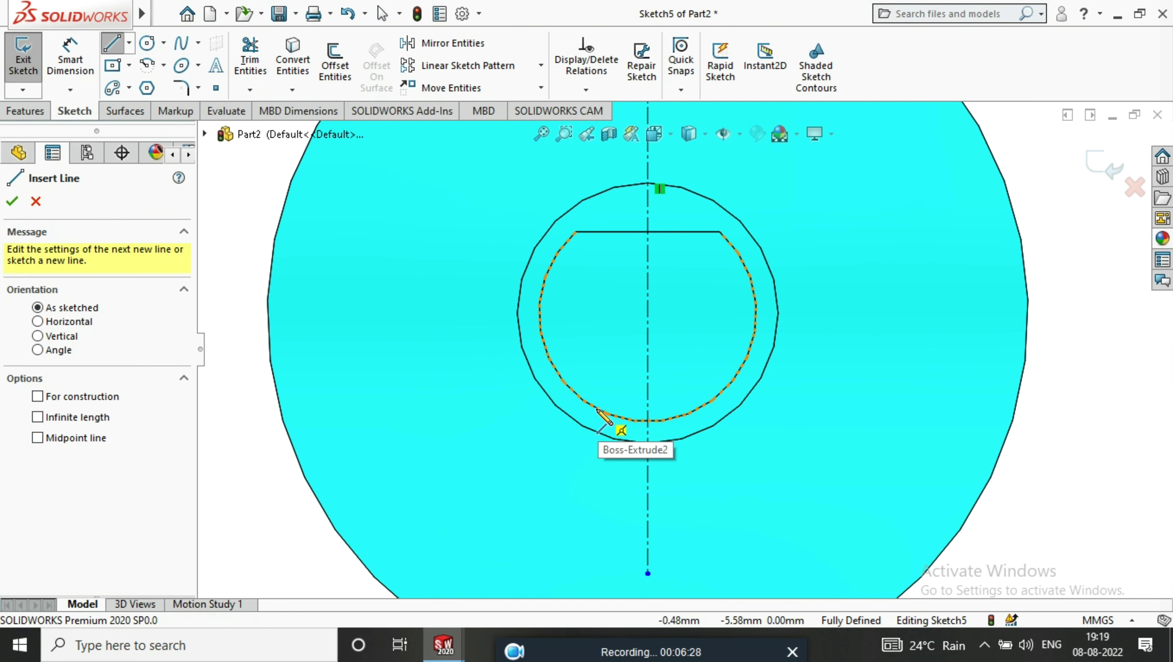
pyautogui.click(597, 410)
pyautogui.click(598, 529)
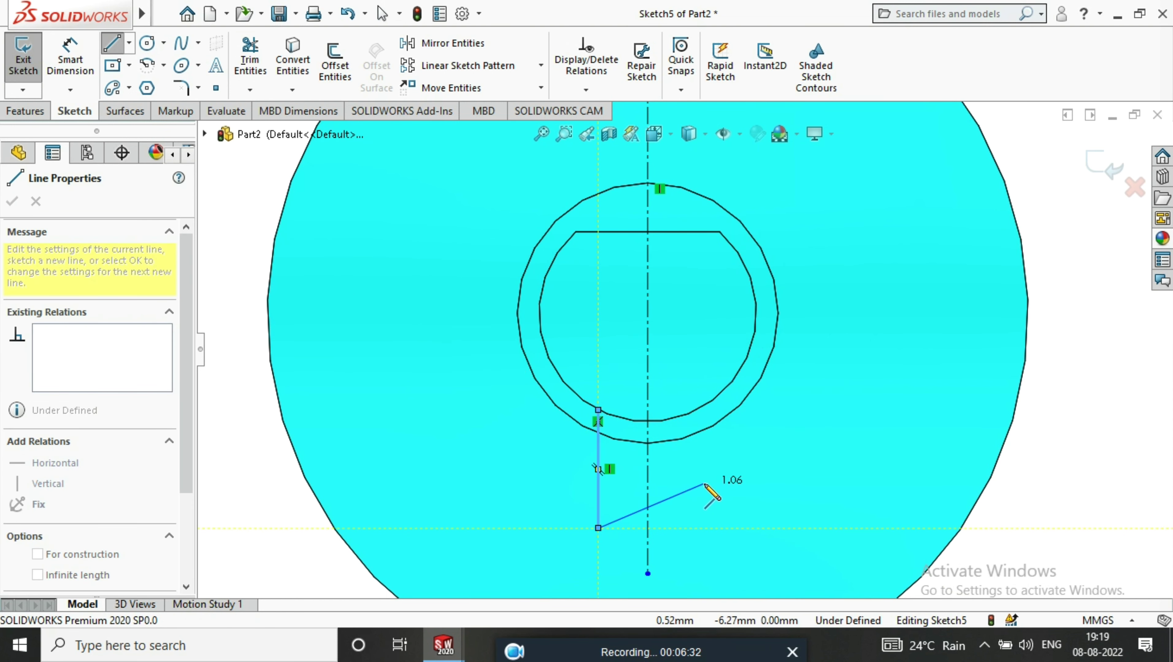
pyautogui.rightClick(705, 441)
pyautogui.click(742, 455)
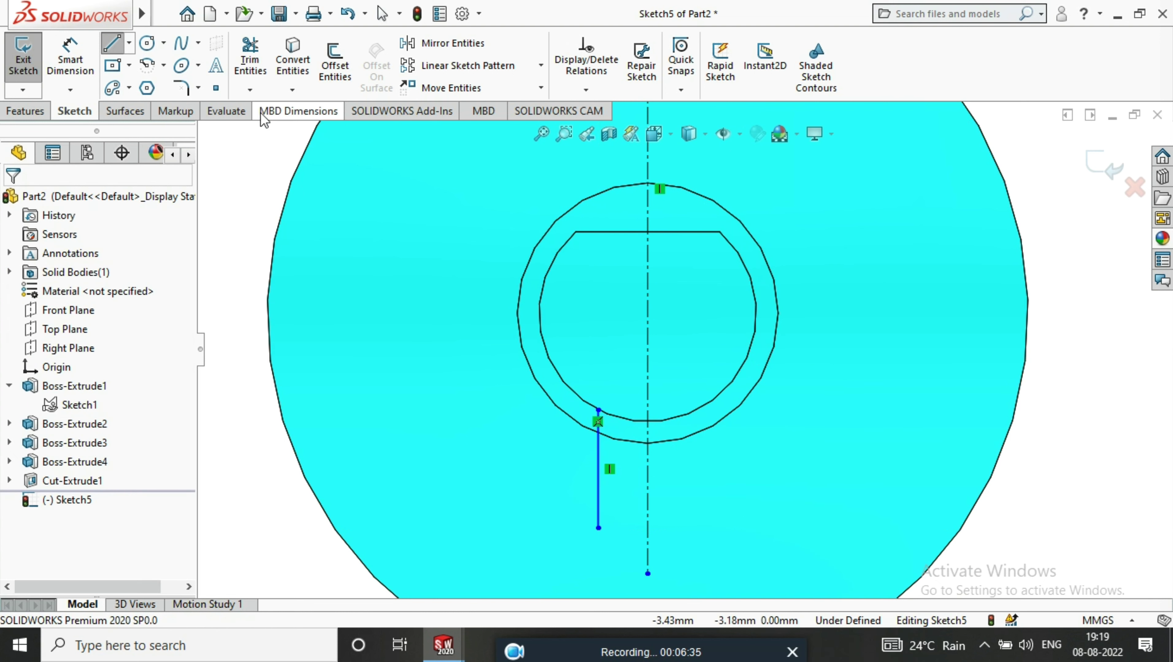
# - Delete the stray short vertical line from the sketch
pyautogui.click(124, 45)
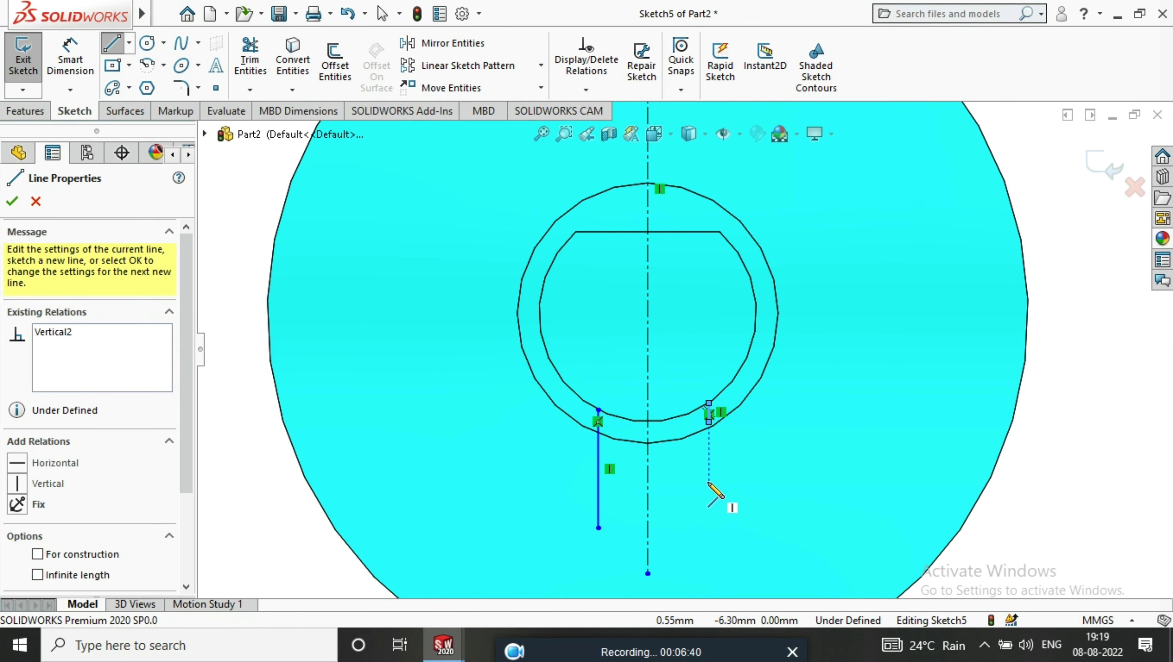
pyautogui.scroll(-5, 727, 407)
pyautogui.scroll(-2, 640, 353)
pyautogui.press('Escape')
pyautogui.click(605, 441)
pyautogui.press('Delete')
# - Draw the right-hand vertical line from the boss curve, then box-select the centerline and both lines
pyautogui.click(112, 43)
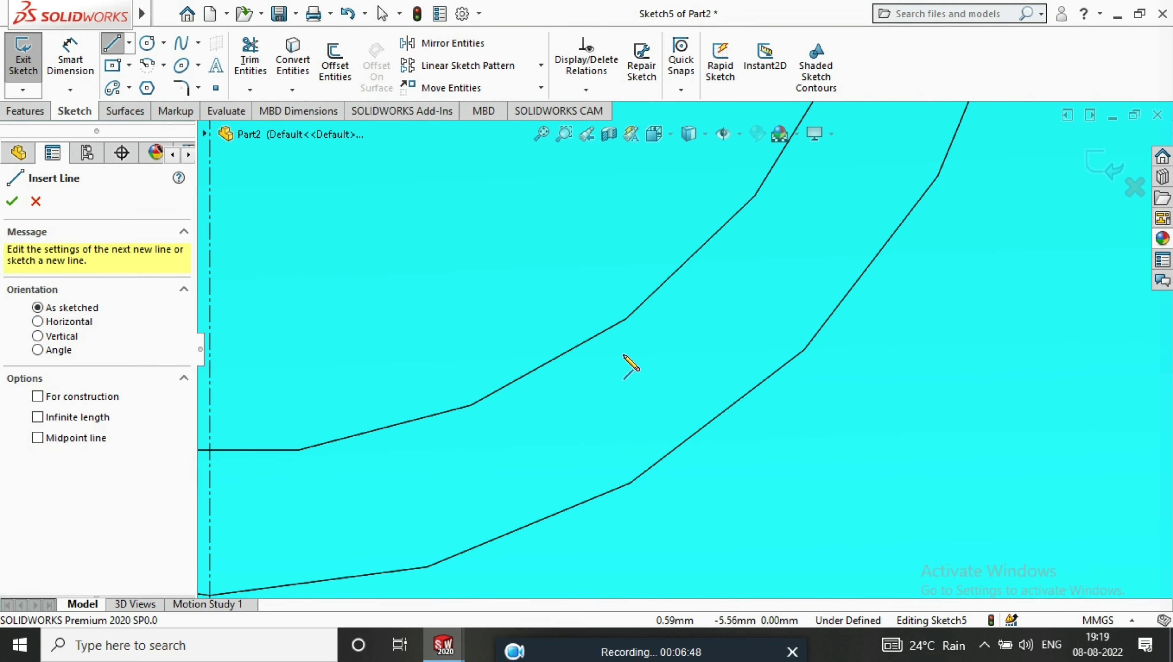
pyautogui.click(587, 350)
pyautogui.press('Escape')
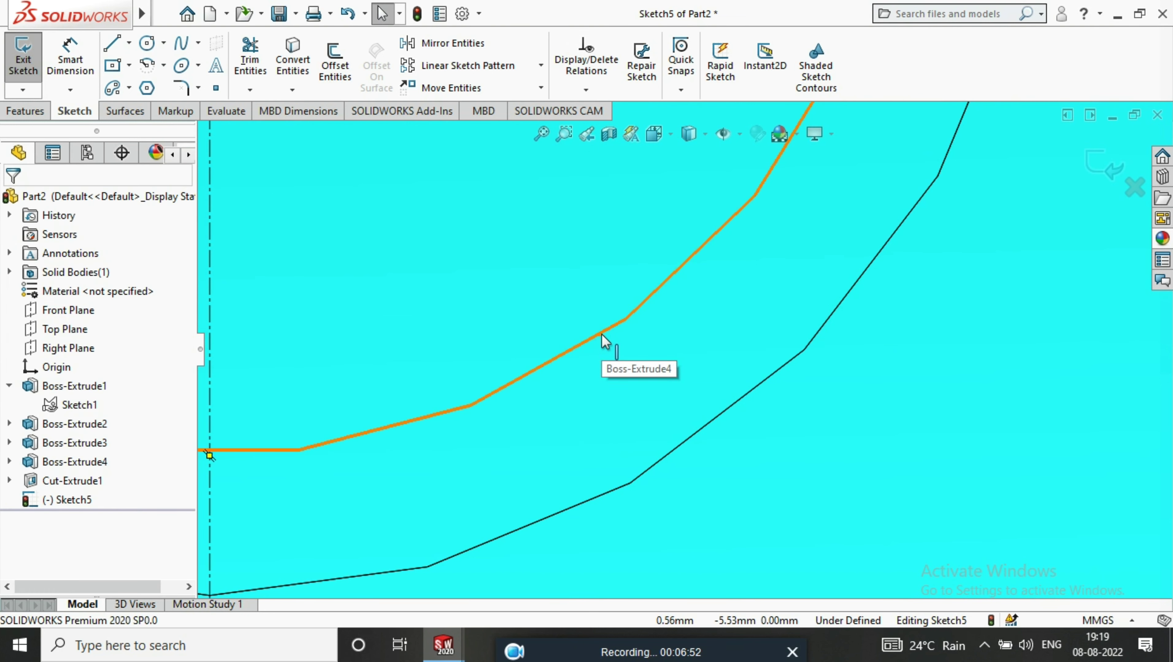
pyautogui.click(112, 44)
pyautogui.scroll(3, 575, 373)
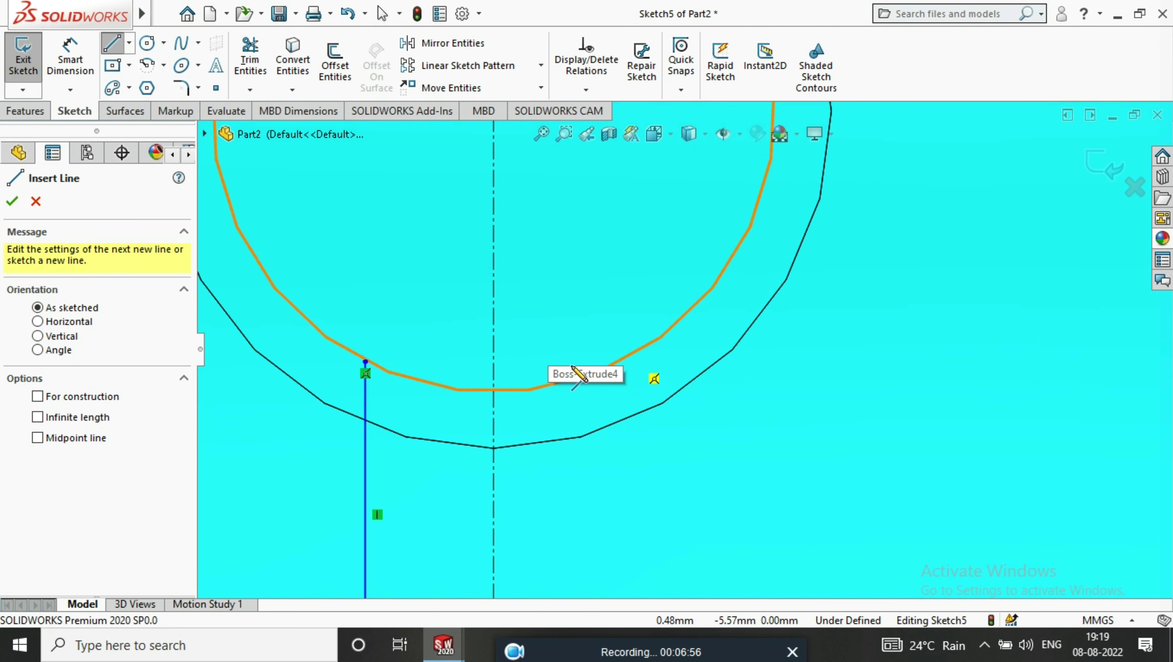
pyautogui.click(623, 518)
pyautogui.press('Escape')
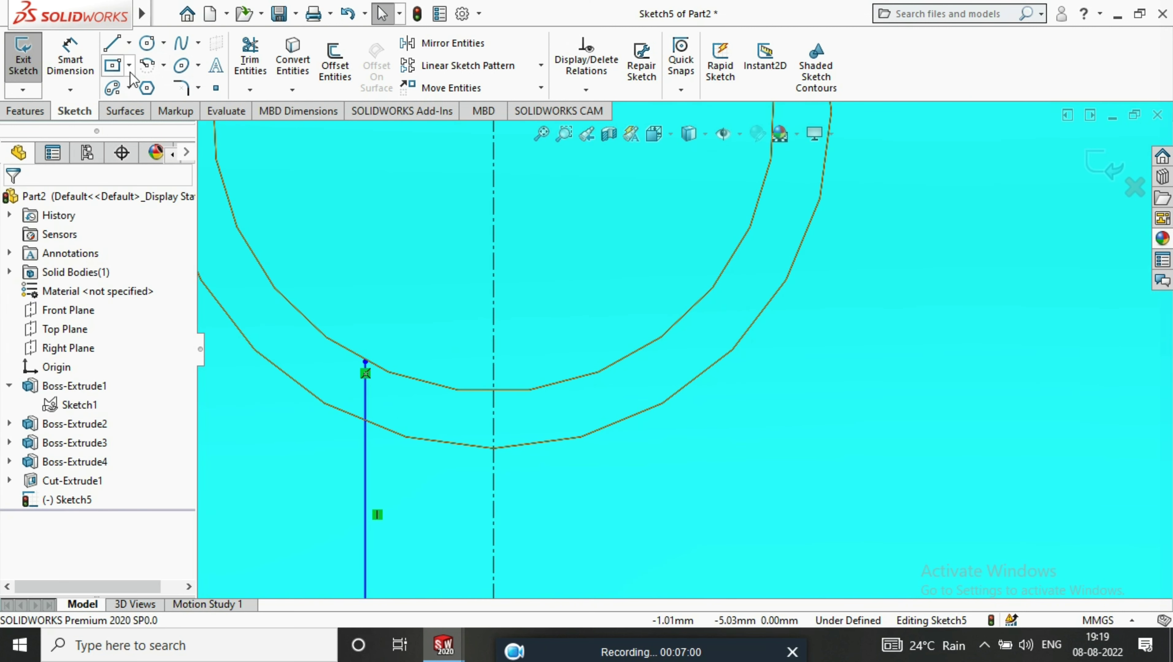
pyautogui.press('l')
pyautogui.click(622, 359)
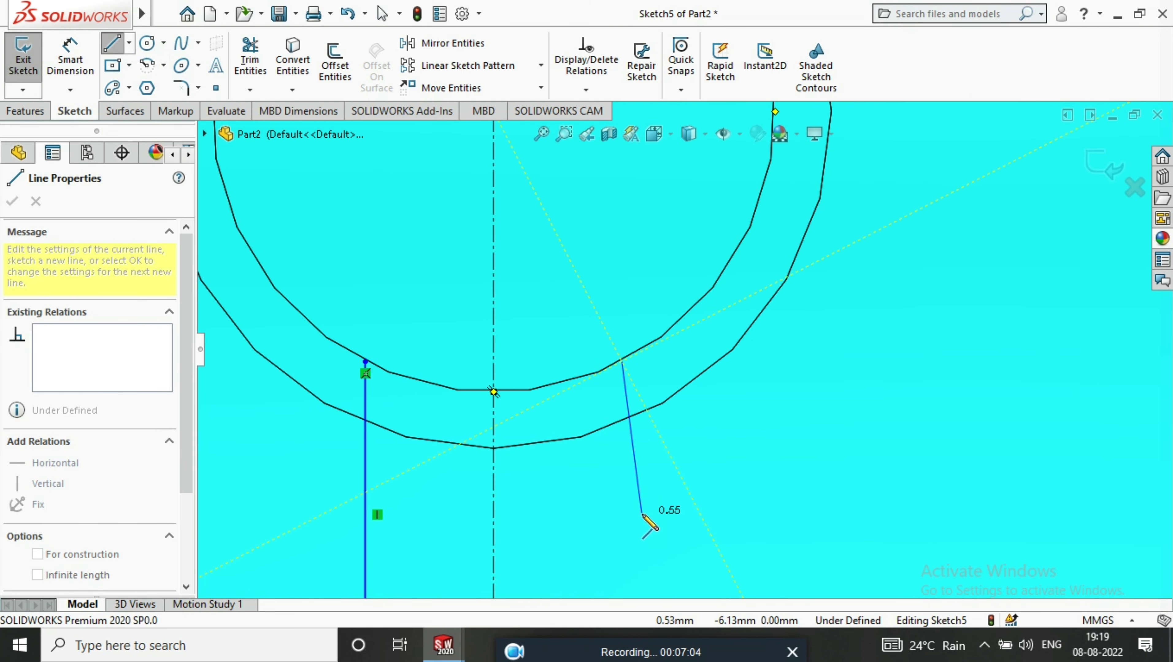
pyautogui.scroll(3, 663, 464)
pyautogui.rightClick(719, 429)
pyautogui.click(745, 445)
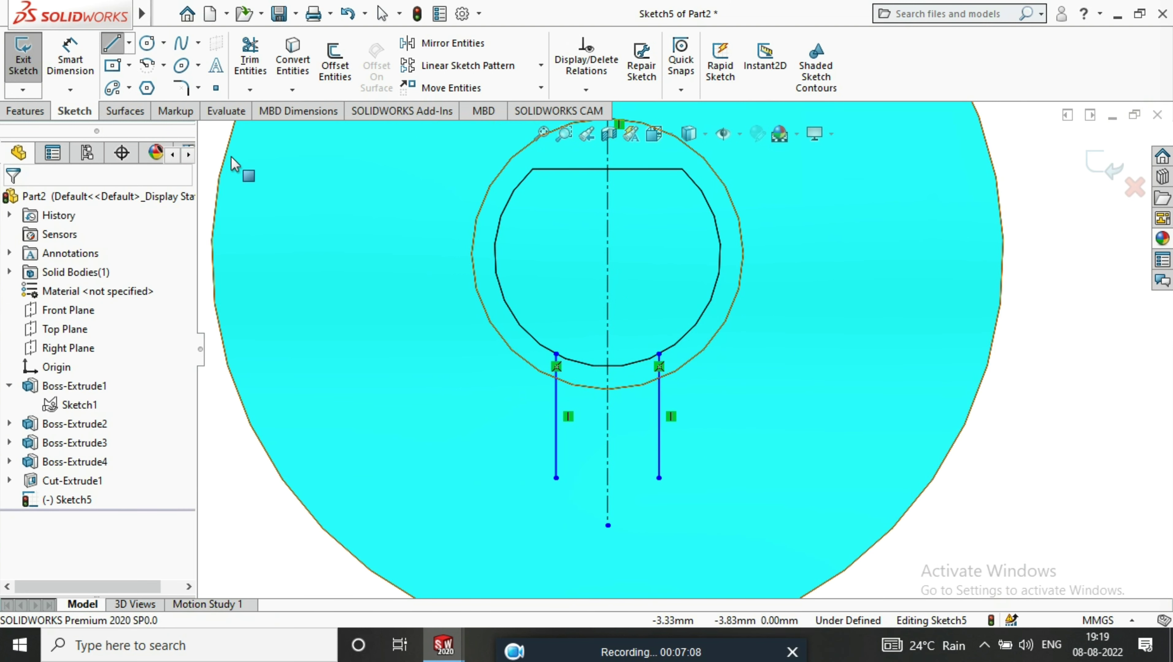
pyautogui.moveTo(707, 419); pyautogui.dragTo(468, 496)
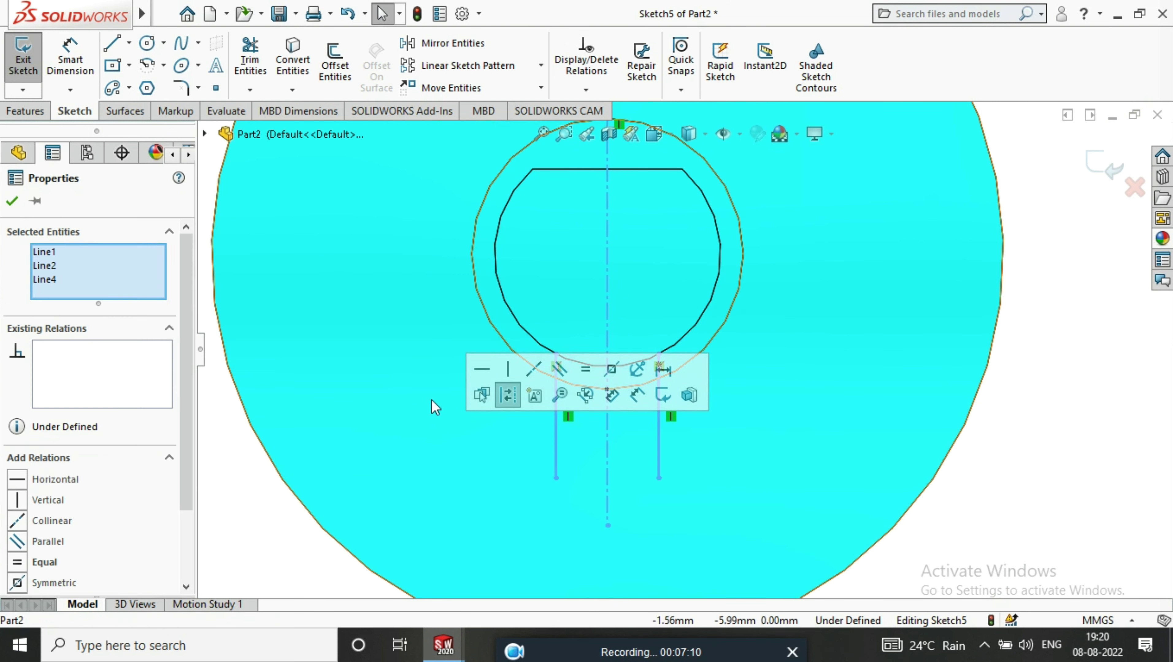
# - Make the two lines symmetric about the centerline and give each a 0.38 length
pyautogui.click(611, 371)
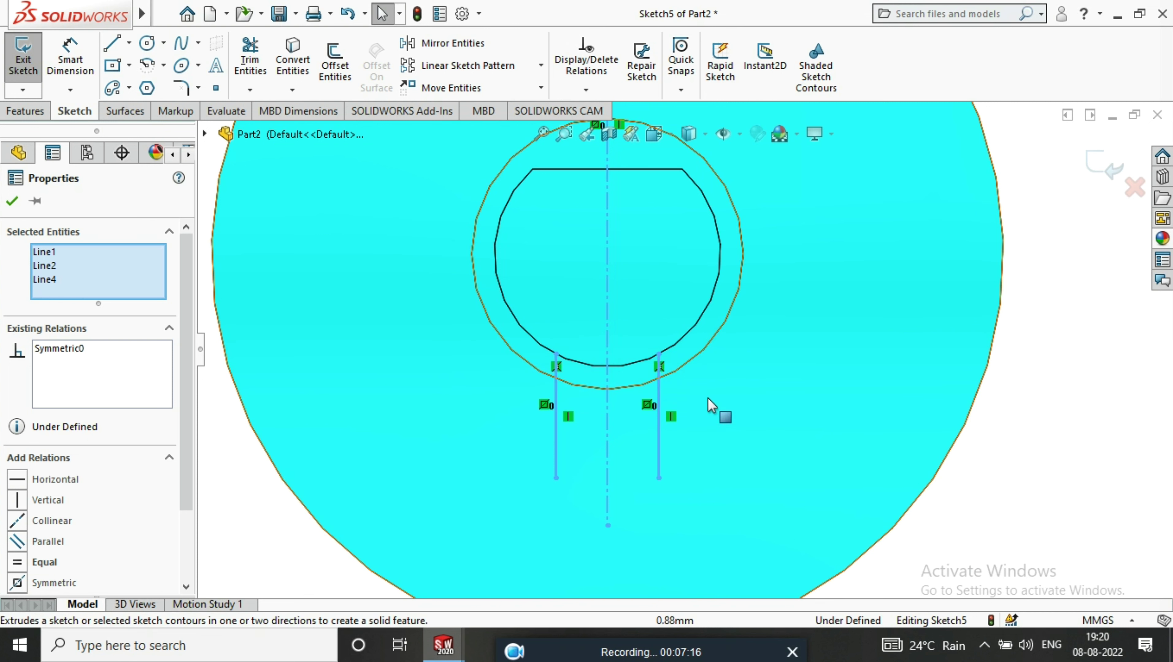
pyautogui.click(88, 70)
pyautogui.click(557, 461)
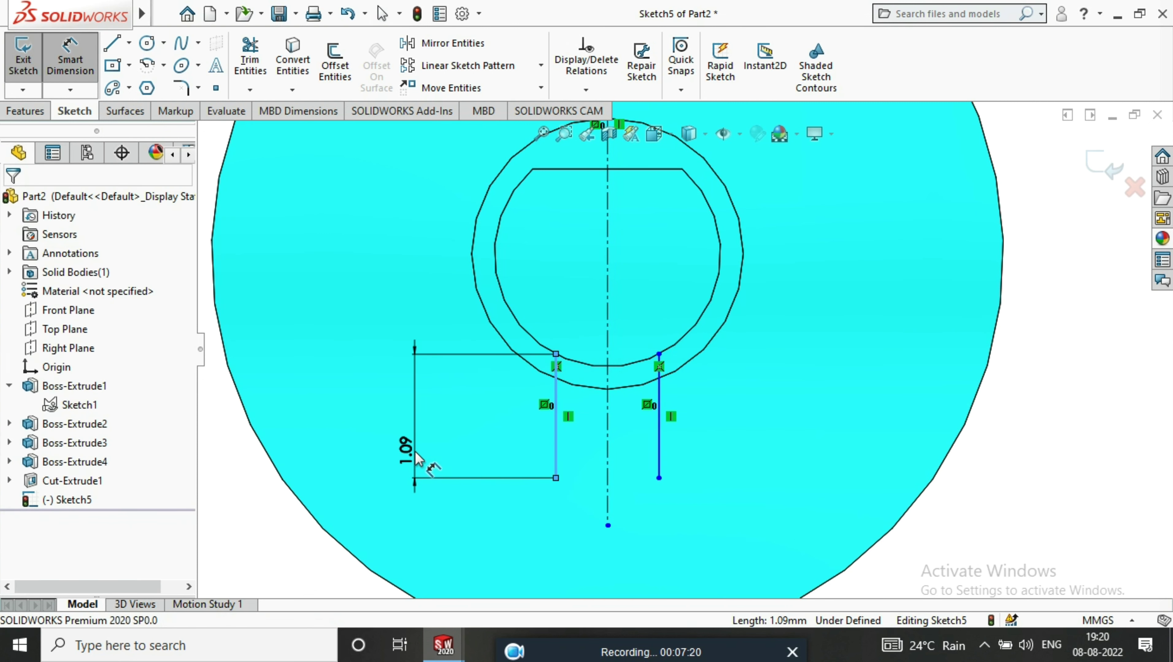
pyautogui.click(415, 447)
pyautogui.write('38')
pyautogui.press('Return')
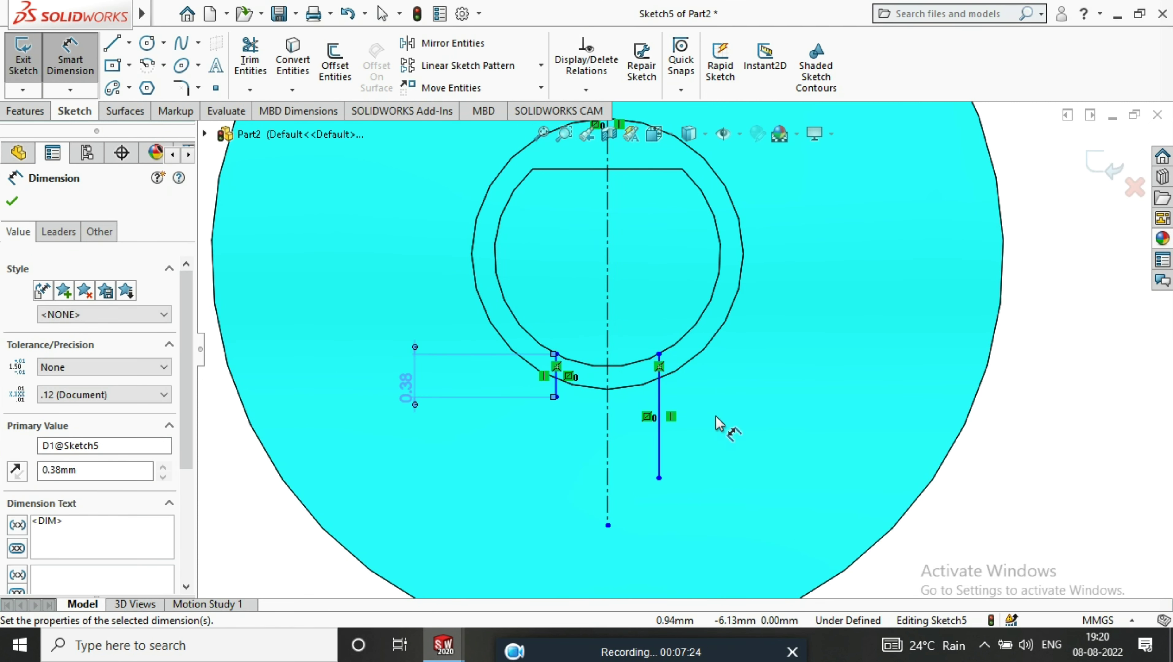
pyautogui.click(659, 408)
pyautogui.click(775, 394)
pyautogui.write('0.38')
pyautogui.press('Return')
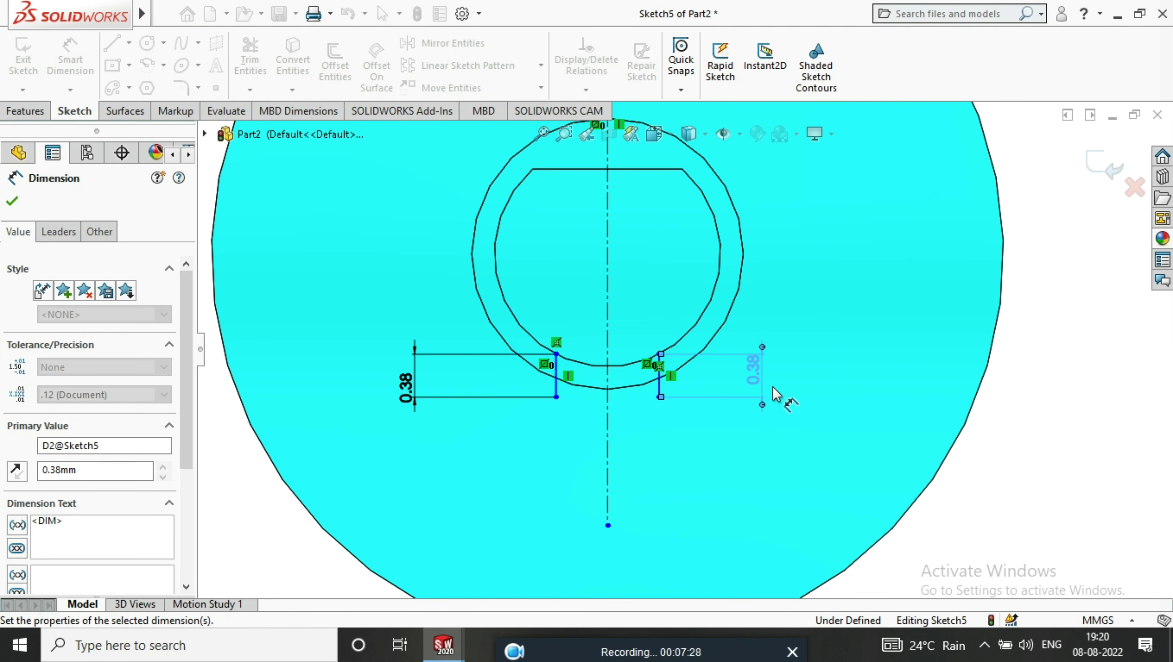
# - Dimension the spacing between the two lines as 1.40, fully defining Sketch5
pyautogui.scroll(-5, 636, 401)
pyautogui.scroll(3, 603, 387)
pyautogui.click(549, 334)
pyautogui.click(702, 339)
pyautogui.click(654, 457)
pyautogui.write('1.4')
pyautogui.press('Return')
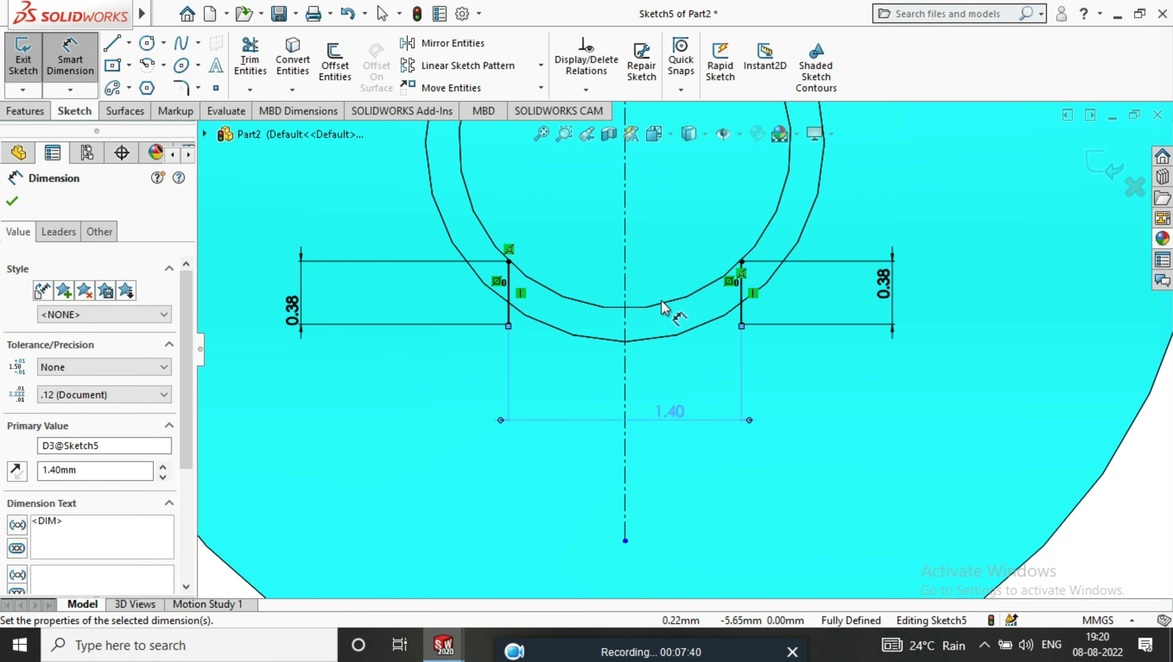
pyautogui.press('Escape')
pyautogui.press('Escape')
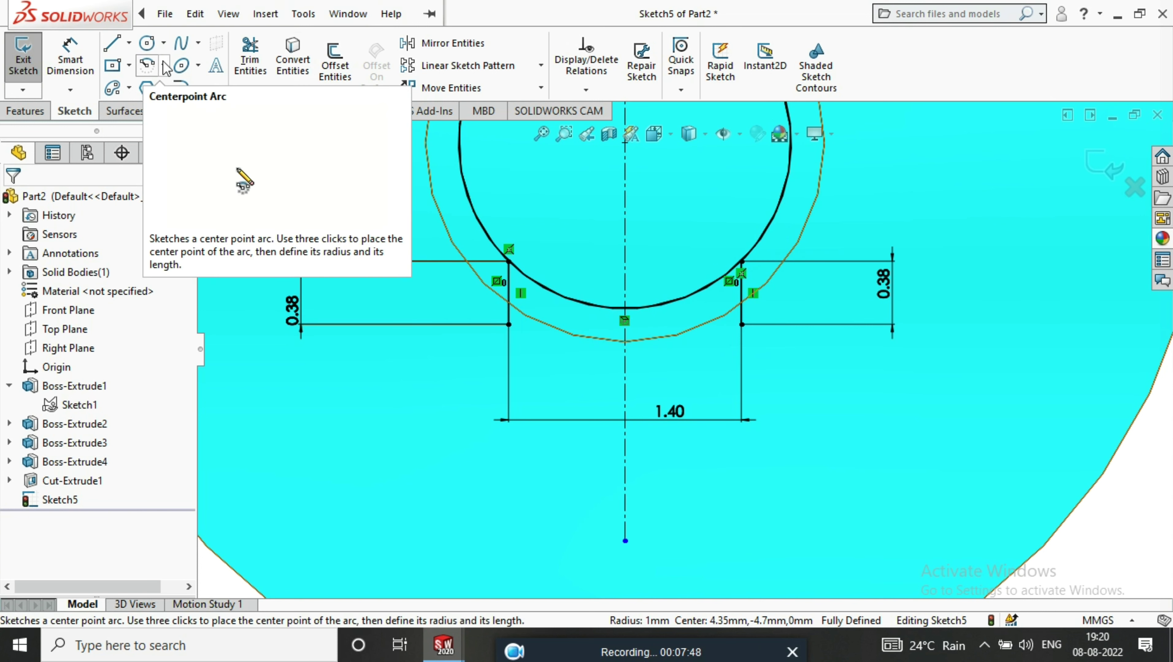
# - Draw a centre-point arc from the shaft centre joining the two lines' lower ends
pyautogui.click(147, 65)
pyautogui.press('z')
pyautogui.click(654, 250)
pyautogui.click(599, 337)
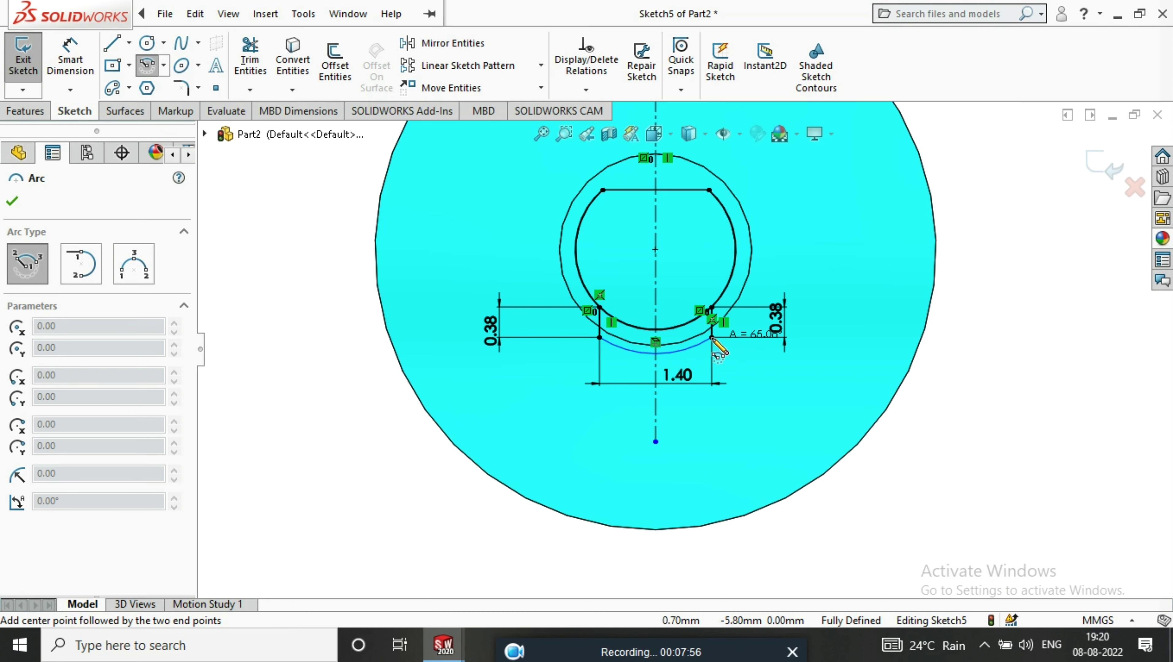
pyautogui.click(712, 338)
pyautogui.scroll(-3, 750, 286)
pyautogui.rightClick(932, 280)
pyautogui.click(969, 356)
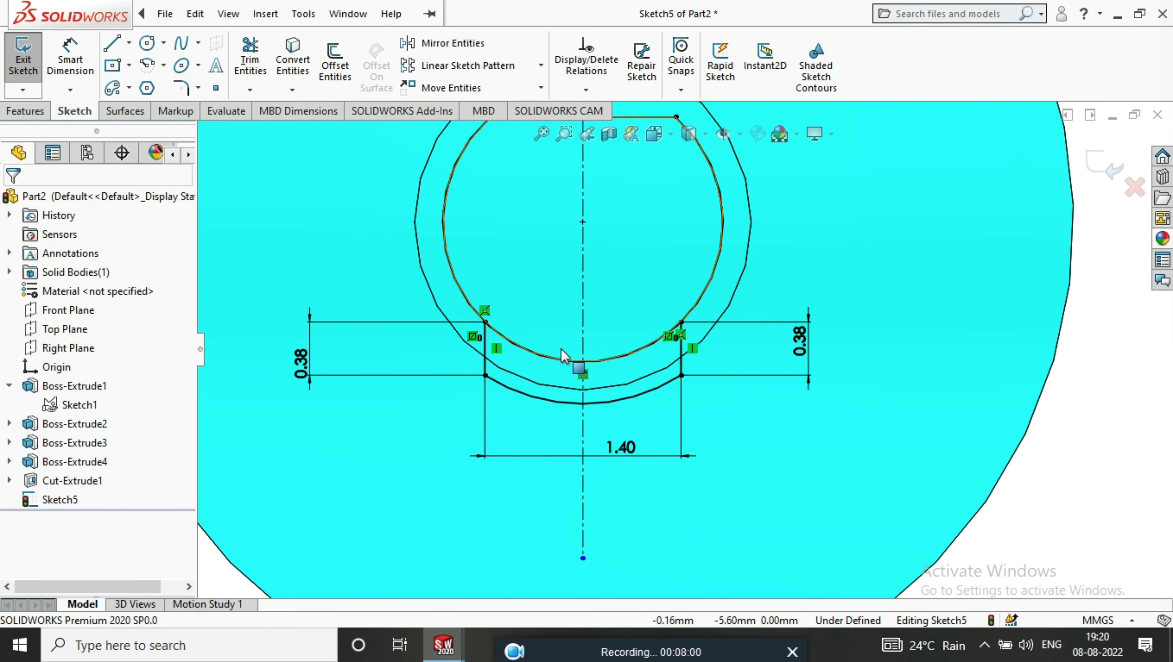
# - Exit Sketch5, preview an extruded boss from it, then cancel the extrusion
pyautogui.moveTo(562, 355); pyautogui.dragTo(1046, 203, button='middle')
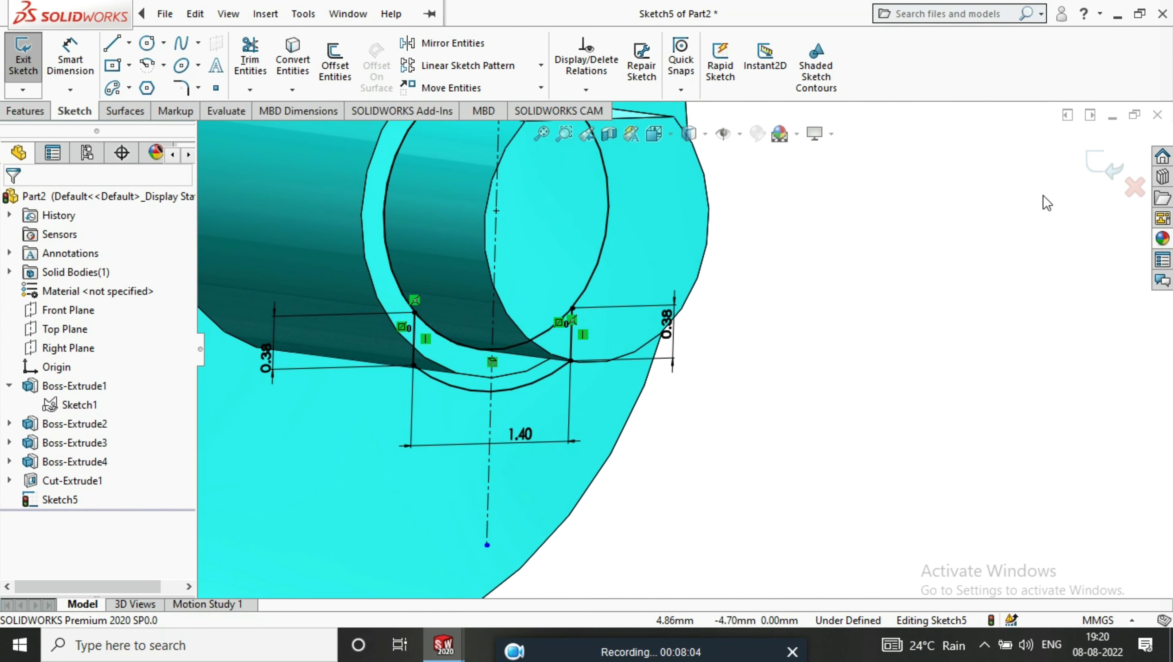
pyautogui.click(1100, 164)
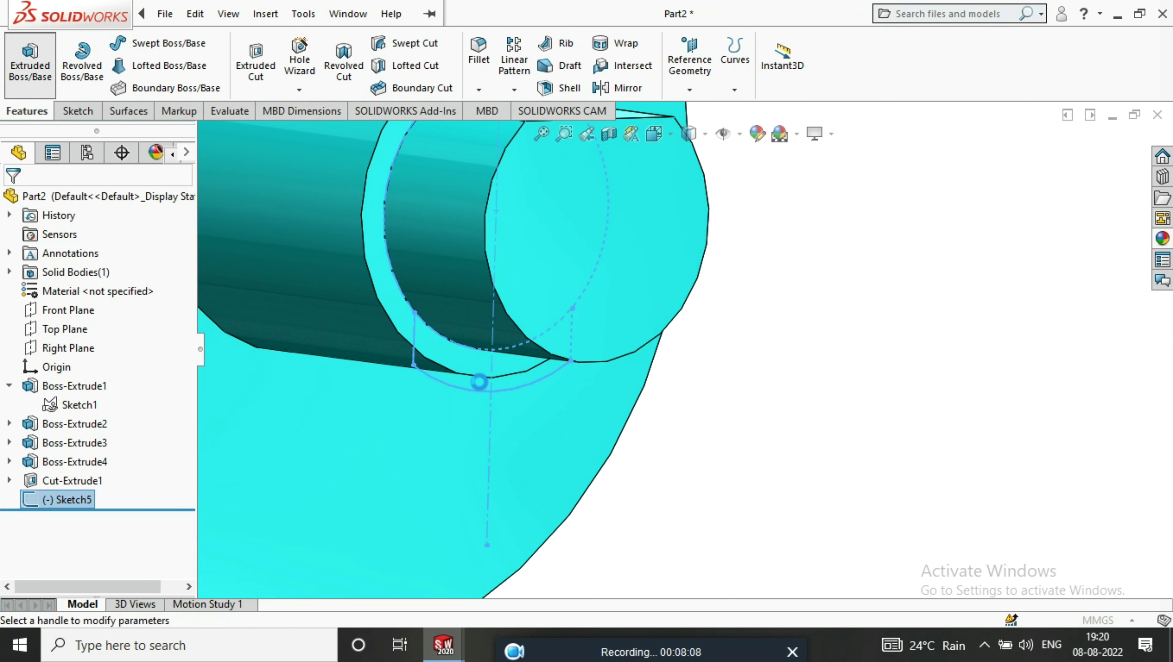
pyautogui.click(30, 60)
pyautogui.moveTo(780, 432)
pyautogui.mouseDown(button='middle')
pyautogui.moveTo(696, 382)
pyautogui.moveTo(661, 297)
pyautogui.mouseUp(button='middle')
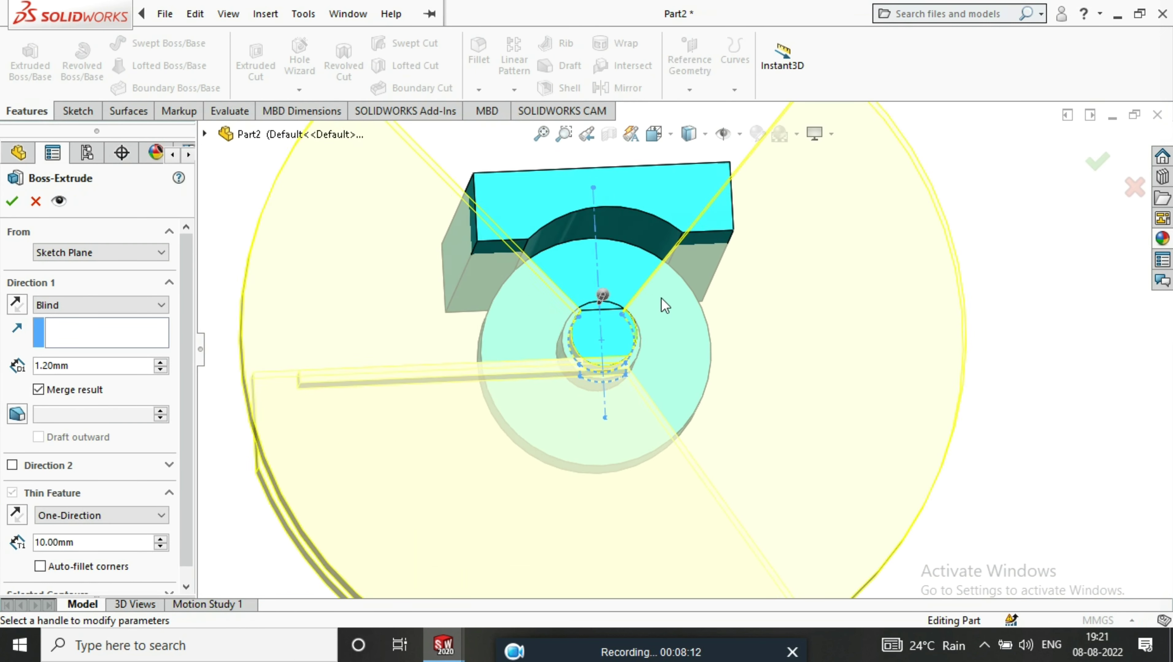
pyautogui.scroll(-3, 661, 302)
pyautogui.click(12, 201)
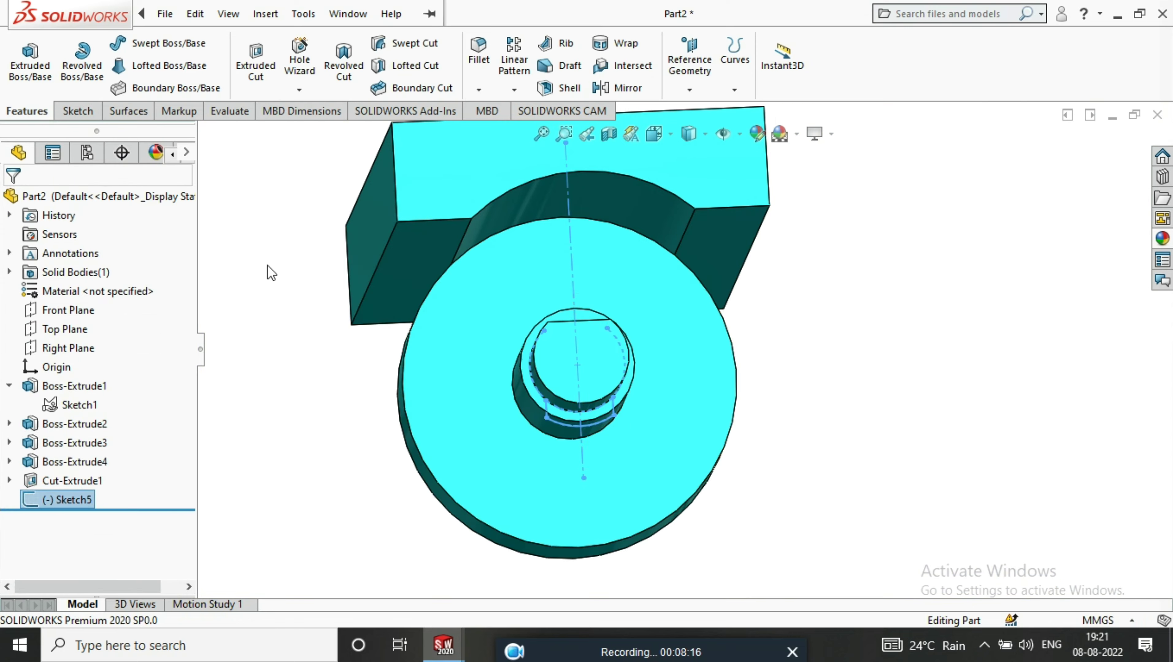
# - Reopen Sketch5 for editing in the Right standard view
pyautogui.scroll(-3, 675, 445)
pyautogui.scroll(2, 675, 445)
pyautogui.click(87, 116)
pyautogui.scroll(3, 628, 215)
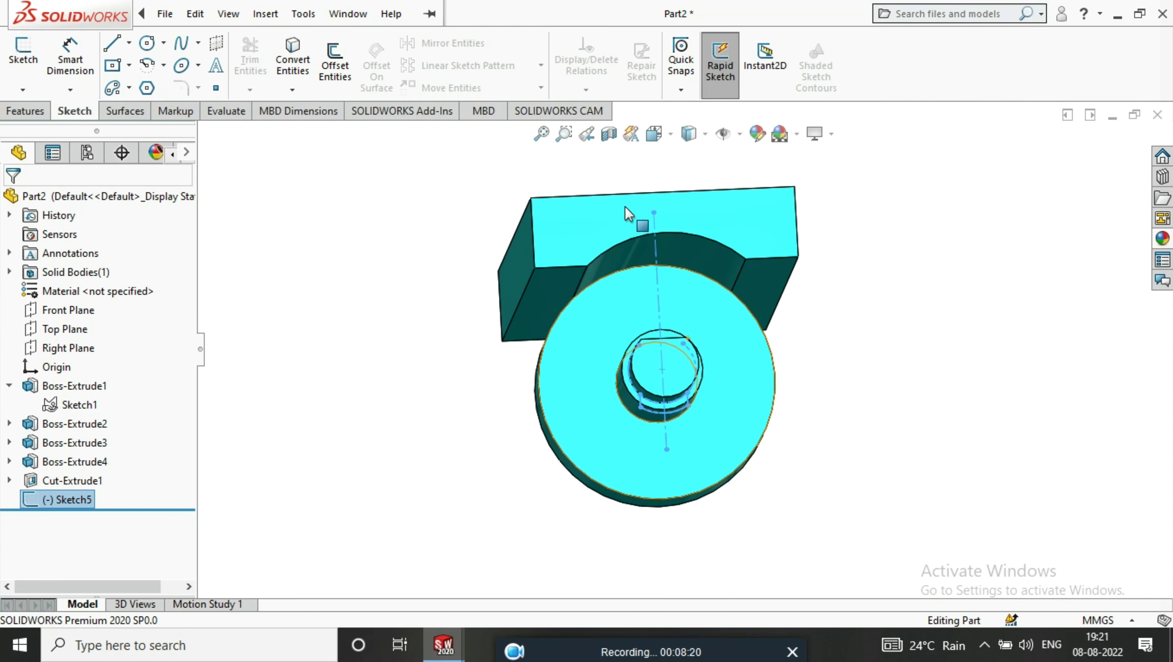
pyautogui.click(654, 133)
pyautogui.click(804, 320)
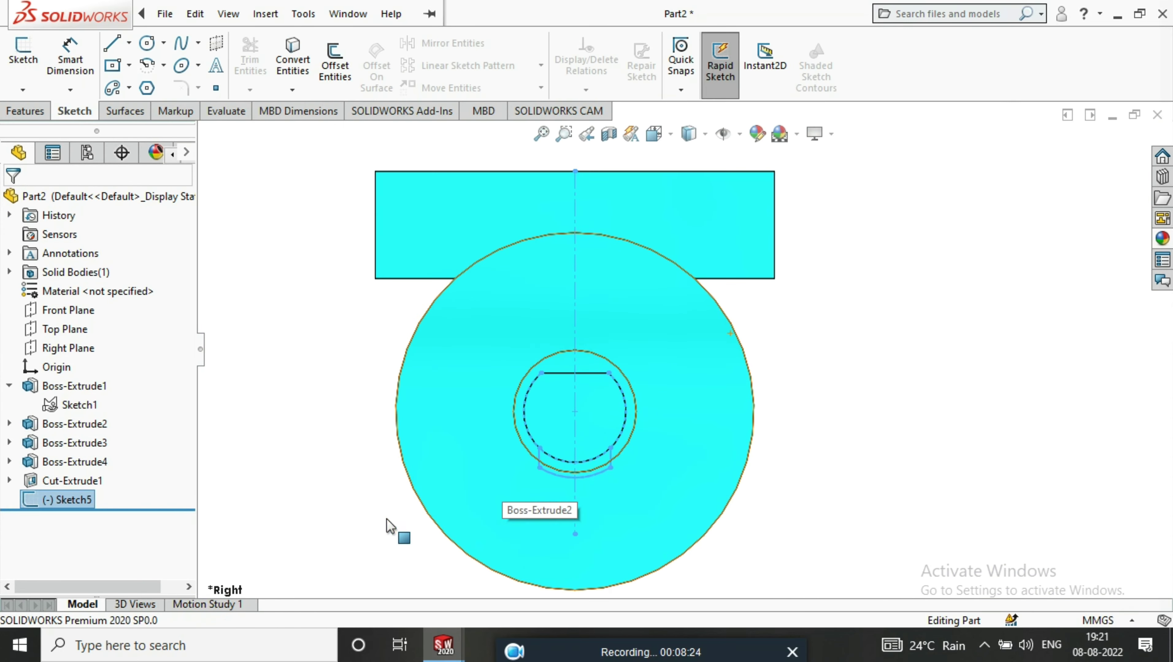
pyautogui.scroll(-2, 655, 485)
pyautogui.click(25, 111)
pyautogui.click(84, 114)
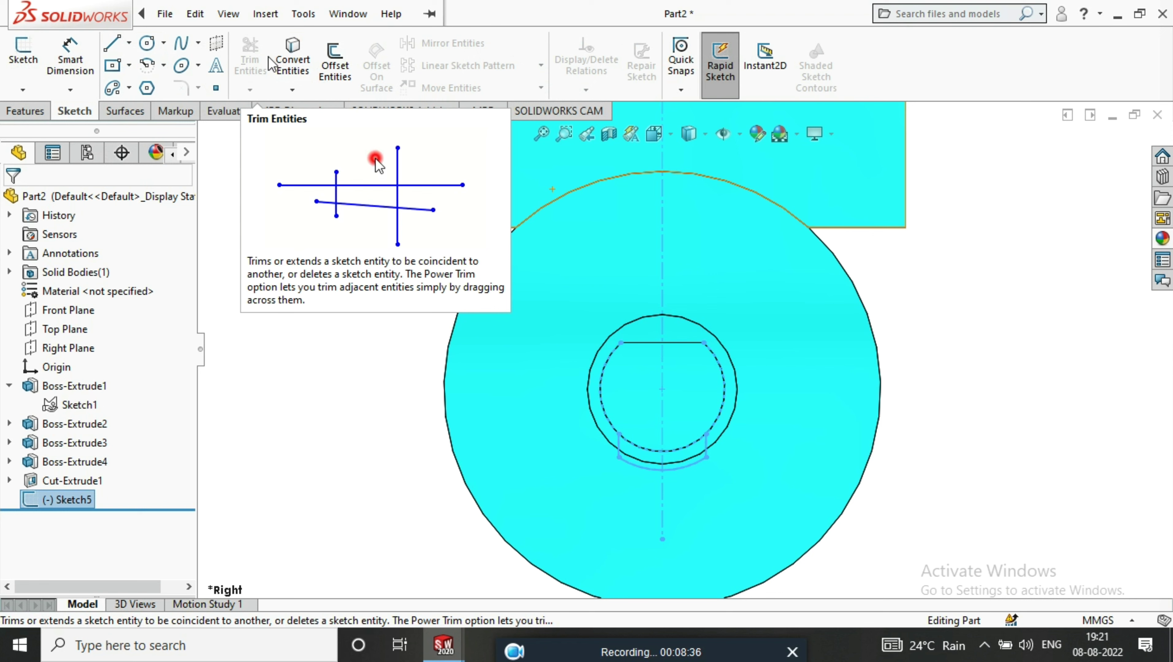
pyautogui.click(37, 113)
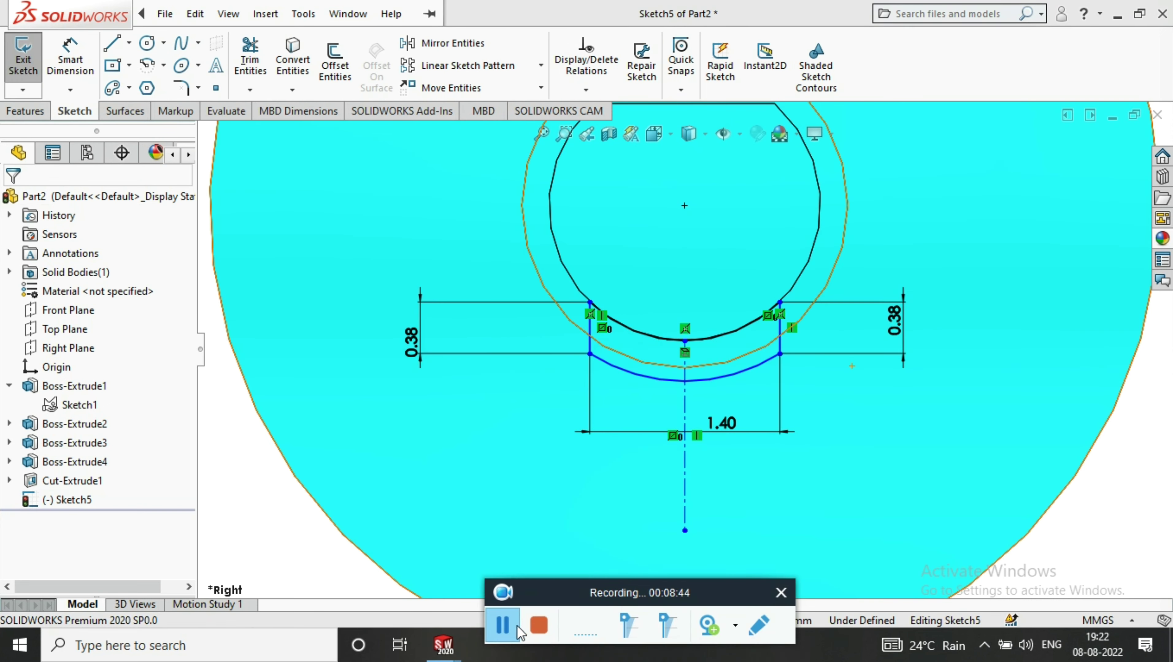
# - Extrude Sketch5's key profile along the shaft side as Boss-Extrude5, adjusting its depth
pyautogui.click(27, 111)
pyautogui.click(30, 60)
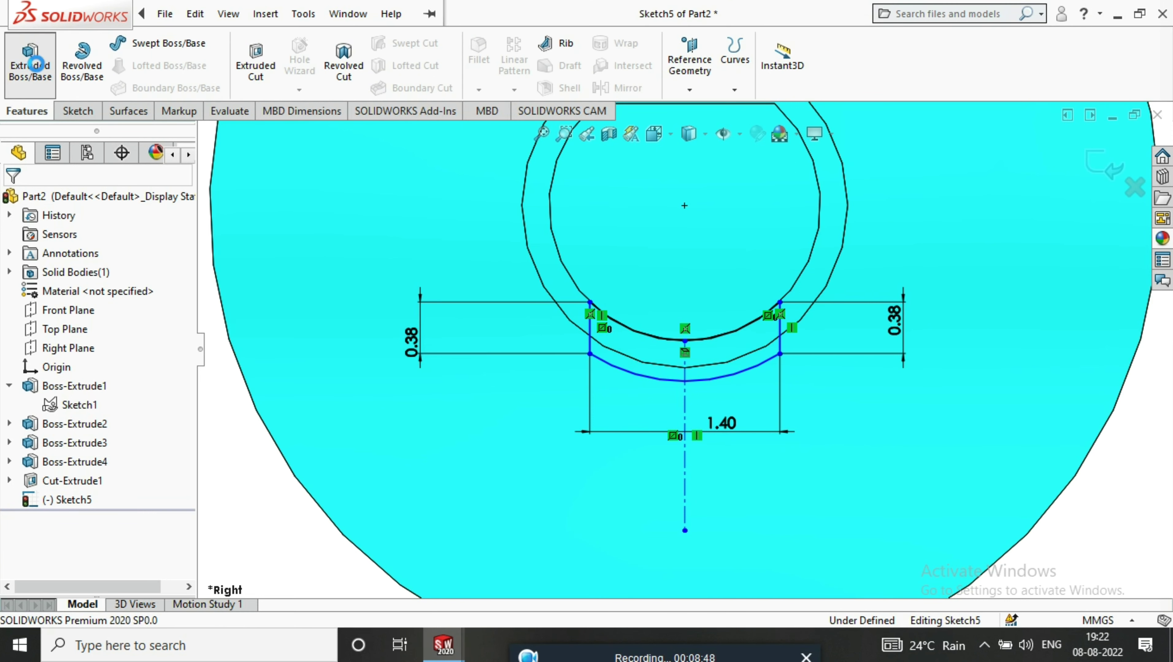
pyautogui.moveTo(728, 357); pyautogui.dragTo(636, 362, button='middle')
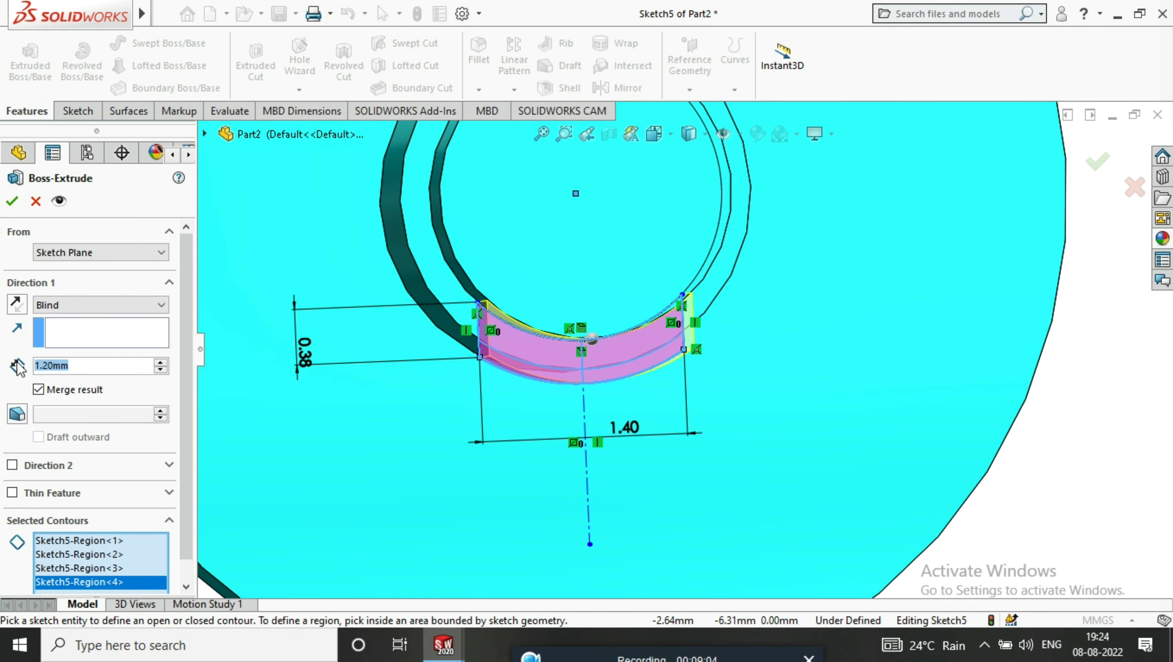
pyautogui.write('0.')
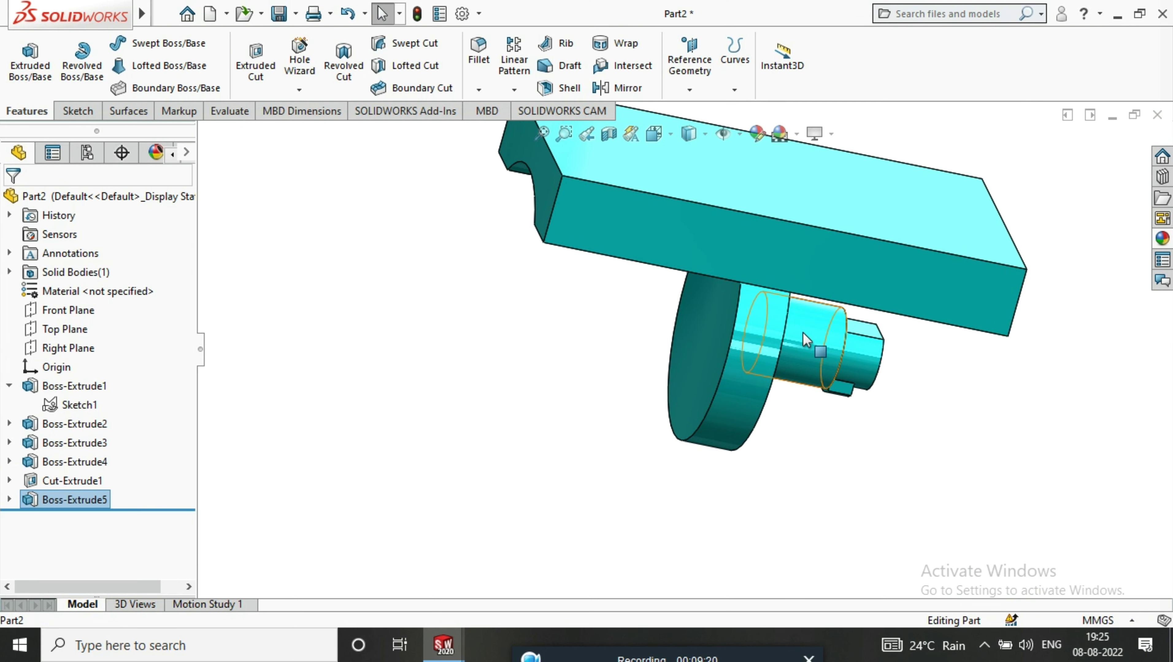
pyautogui.click(942, 191)
# - Start a sketch on the plate's top face and draw a centre rectangle right of the origin
pyautogui.hotkey('ctrl', '8')
pyautogui.rightClick(863, 218)
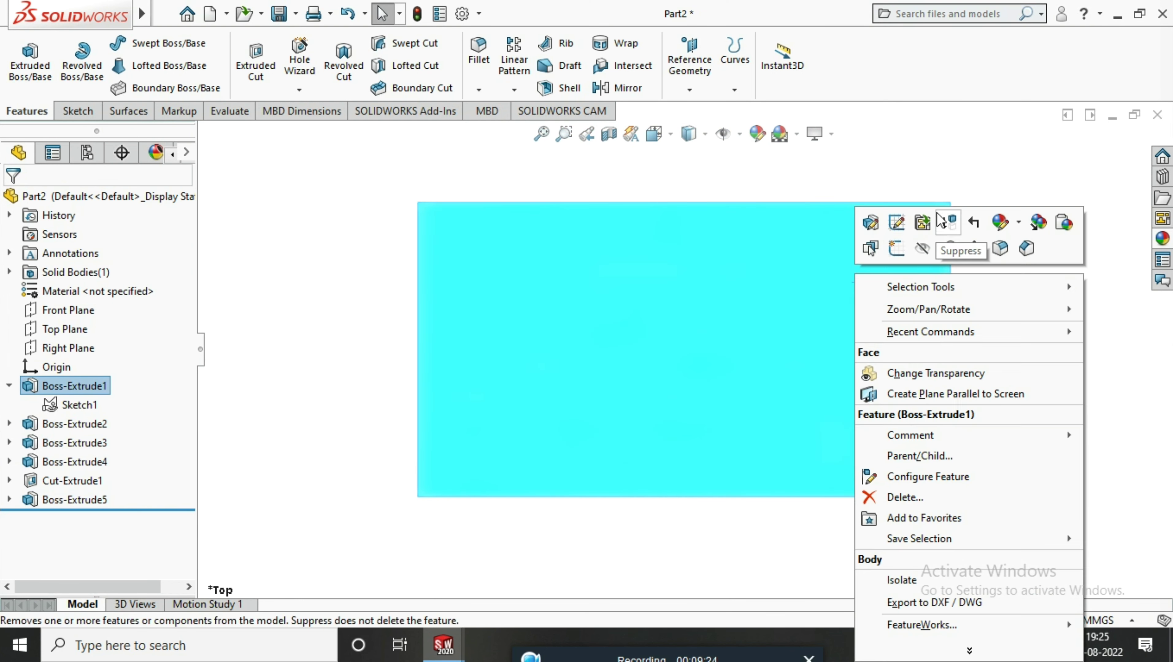
pyautogui.click(881, 223)
pyautogui.click(113, 65)
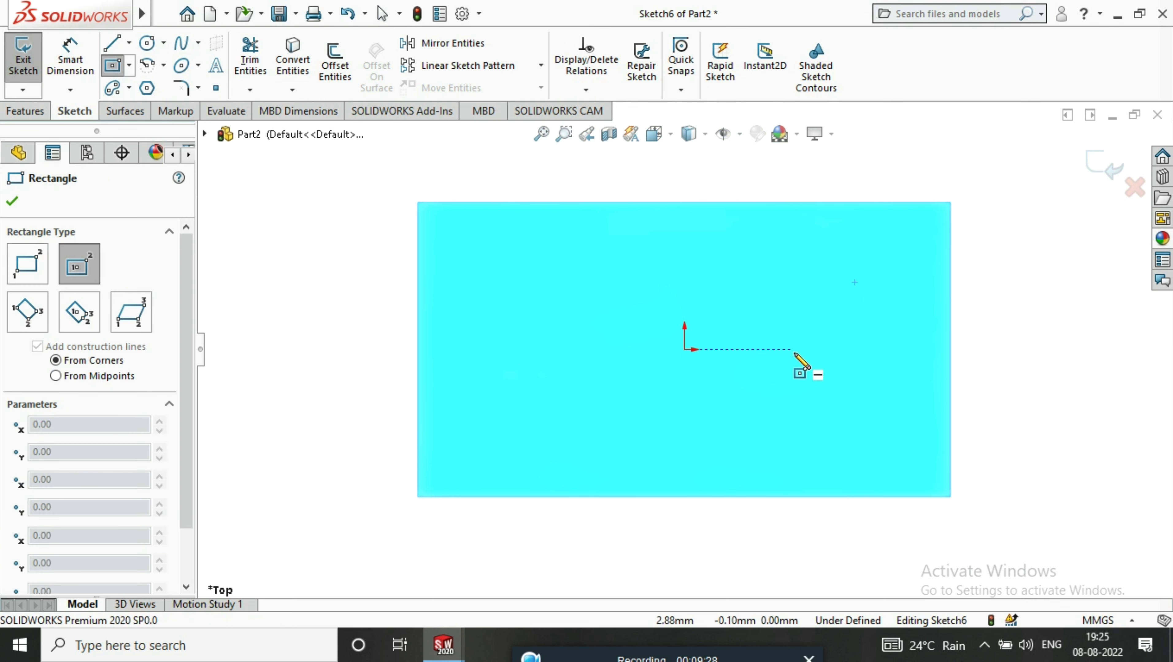
pyautogui.click(794, 348)
pyautogui.click(849, 278)
# - Dimension the rectangle's left edge 1.37 from the origin
pyautogui.click(70, 56)
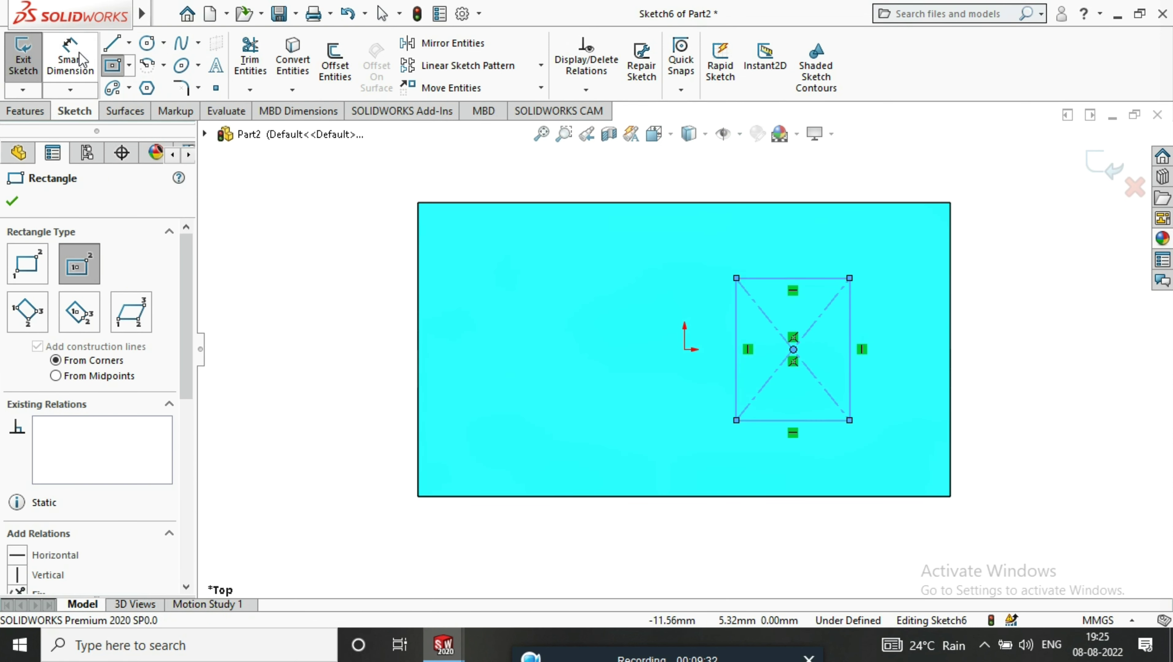
pyautogui.click(736, 371)
pyautogui.click(684, 351)
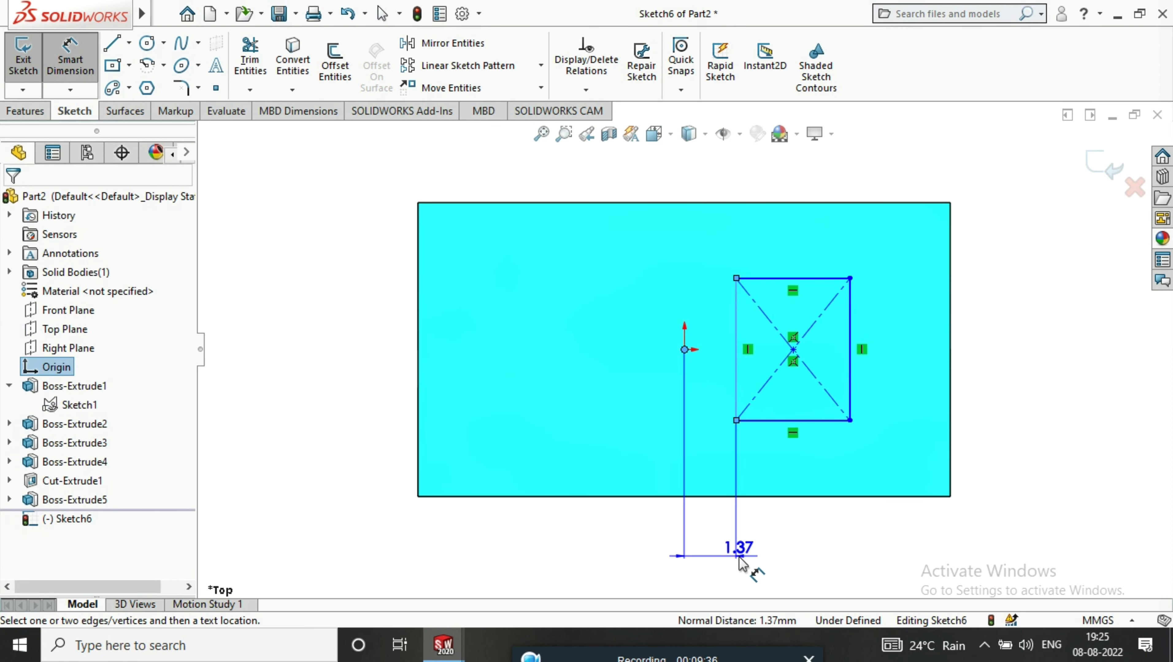
pyautogui.click(728, 555)
pyautogui.write('1.3729374mm')
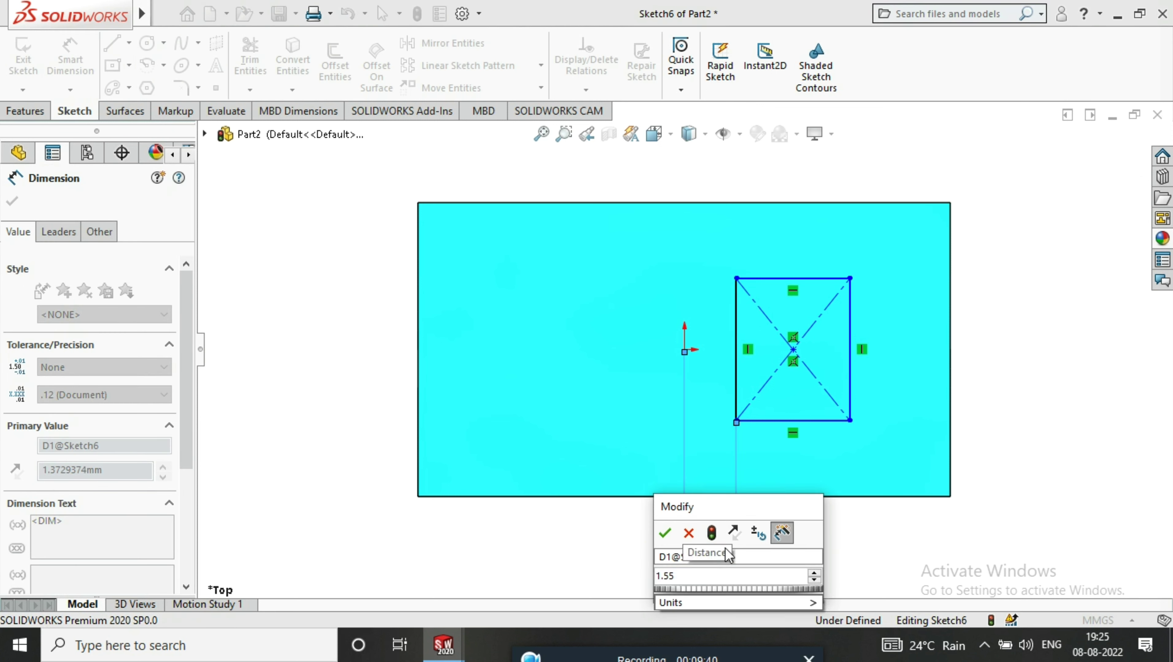
pyautogui.press('Return')
# - Dimension the rectangle as a 4.8 × 4.8 mm square
pyautogui.click(832, 421)
pyautogui.click(841, 553)
pyautogui.write('4.8')
pyautogui.press('Return')
pyautogui.click(924, 387)
pyautogui.click(1110, 364)
pyautogui.write('4.8')
pyautogui.press('Return')
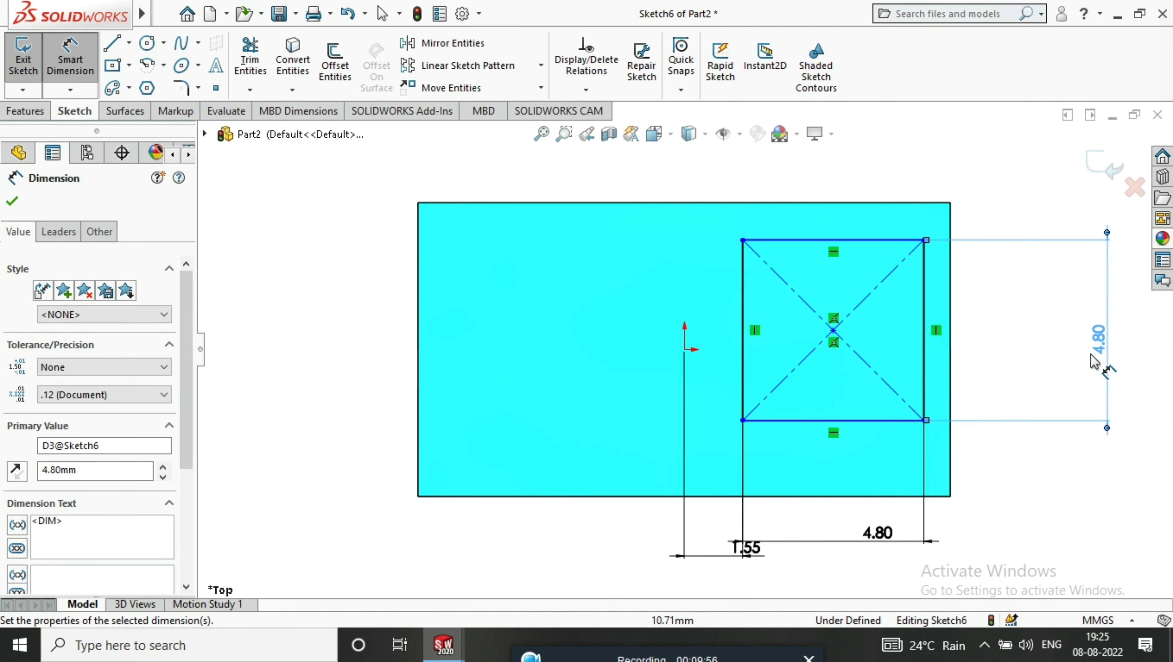
pyautogui.press('Escape')
# - Make the square's centre horizontal with the origin, fully defining Sketch6
pyautogui.click(833, 331)
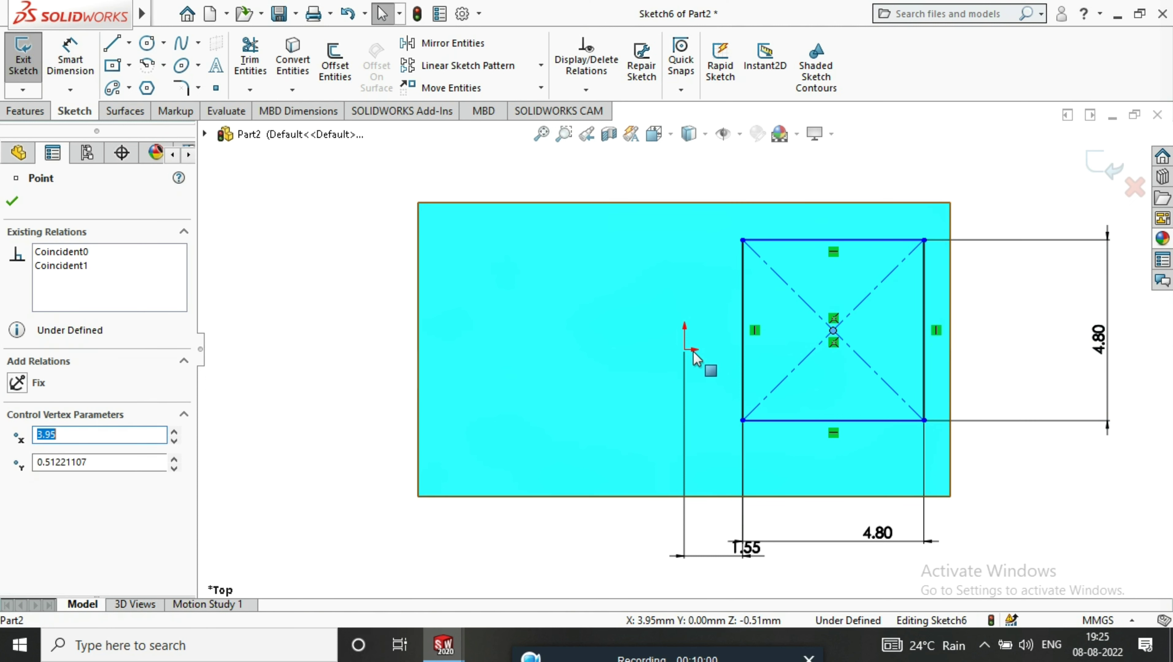
pyautogui.keyDown('ctrl'); pyautogui.click(684, 350); pyautogui.keyUp('ctrl')
pyautogui.click(17, 479)
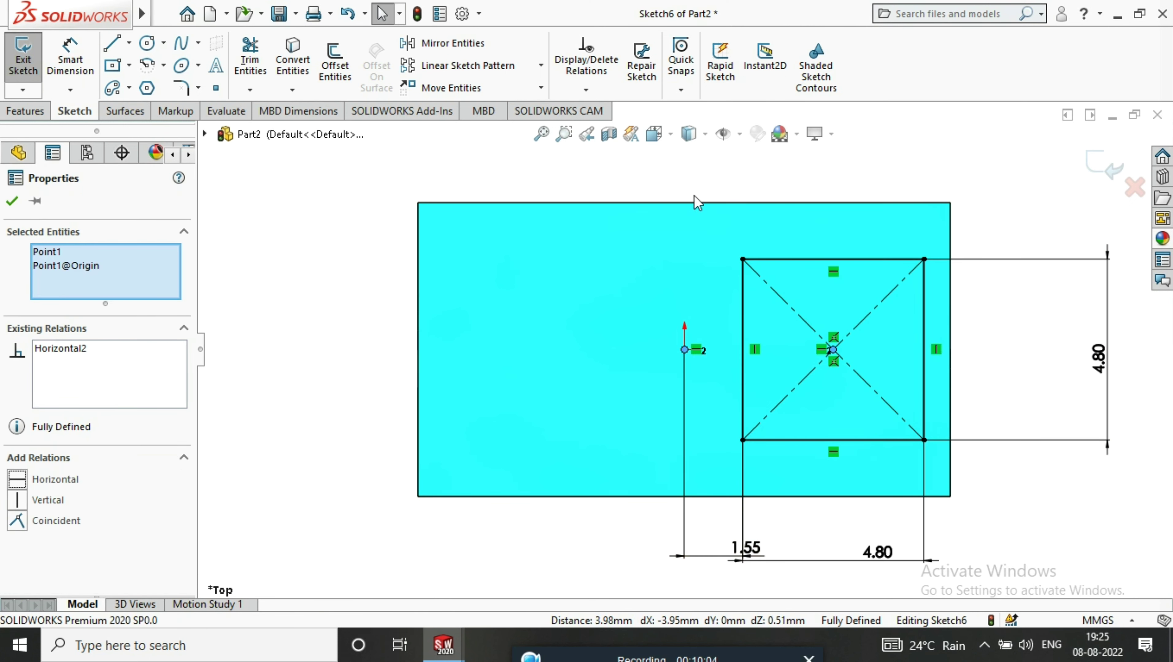
pyautogui.click(152, 68)
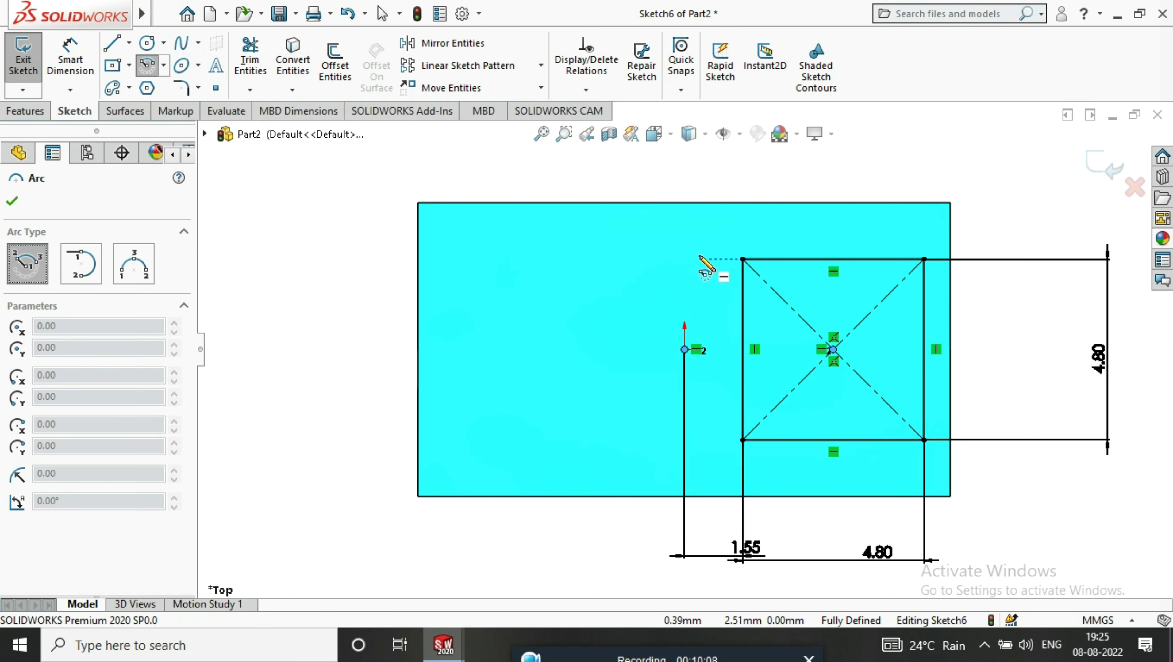
# - Draw a corner arc from the square's top edge to its left edge
pyautogui.click(700, 227)
pyautogui.click(780, 259)
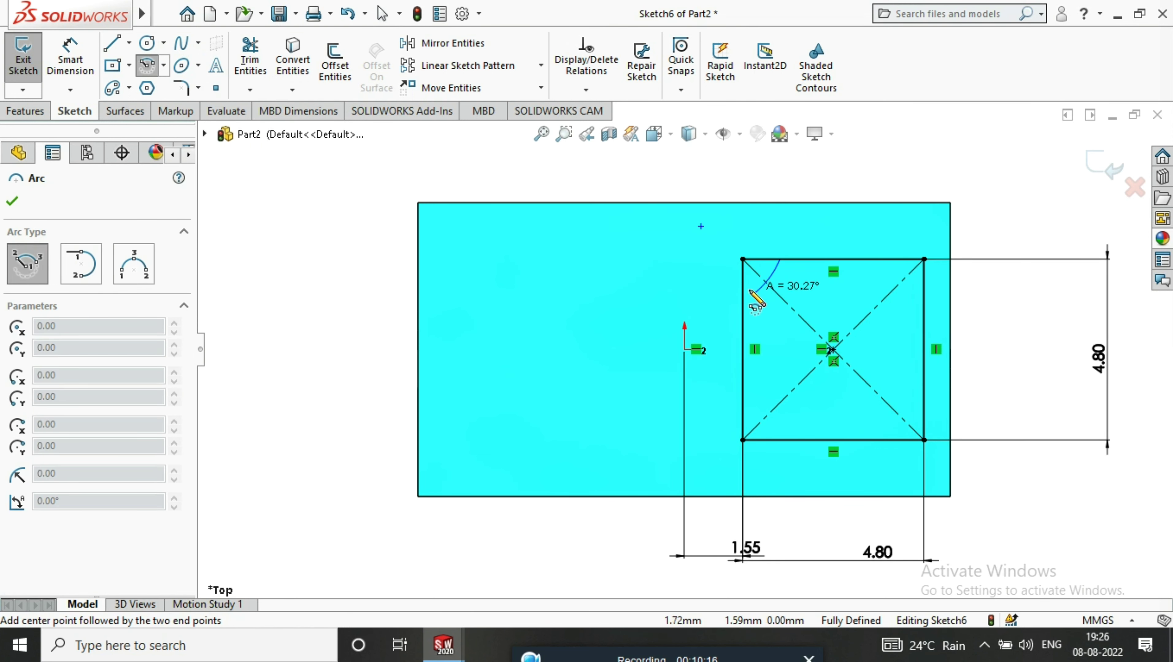
pyautogui.click(743, 301)
pyautogui.press('Escape')
pyautogui.scroll(-3, 753, 191)
# - Make the diagonal and its extension collinear, and make the loose point coincident with the extension
pyautogui.click(805, 383)
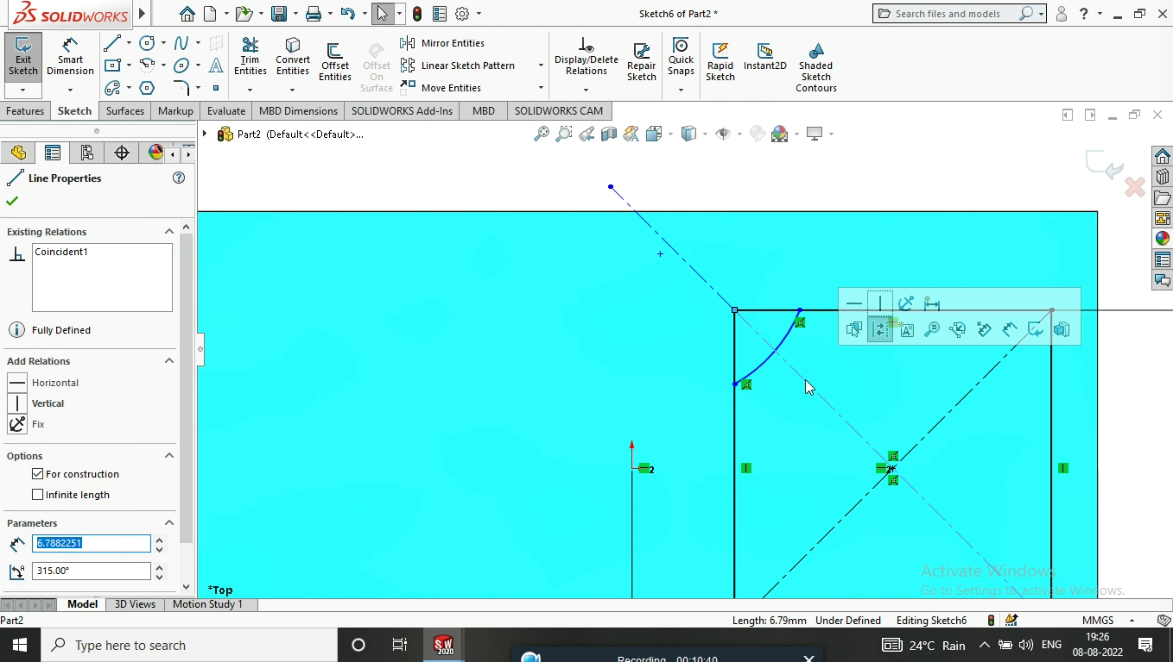
pyautogui.keyDown('ctrl'); pyautogui.click(693, 268); pyautogui.keyUp('ctrl')
pyautogui.click(23, 523)
pyautogui.click(557, 375)
pyautogui.click(660, 254)
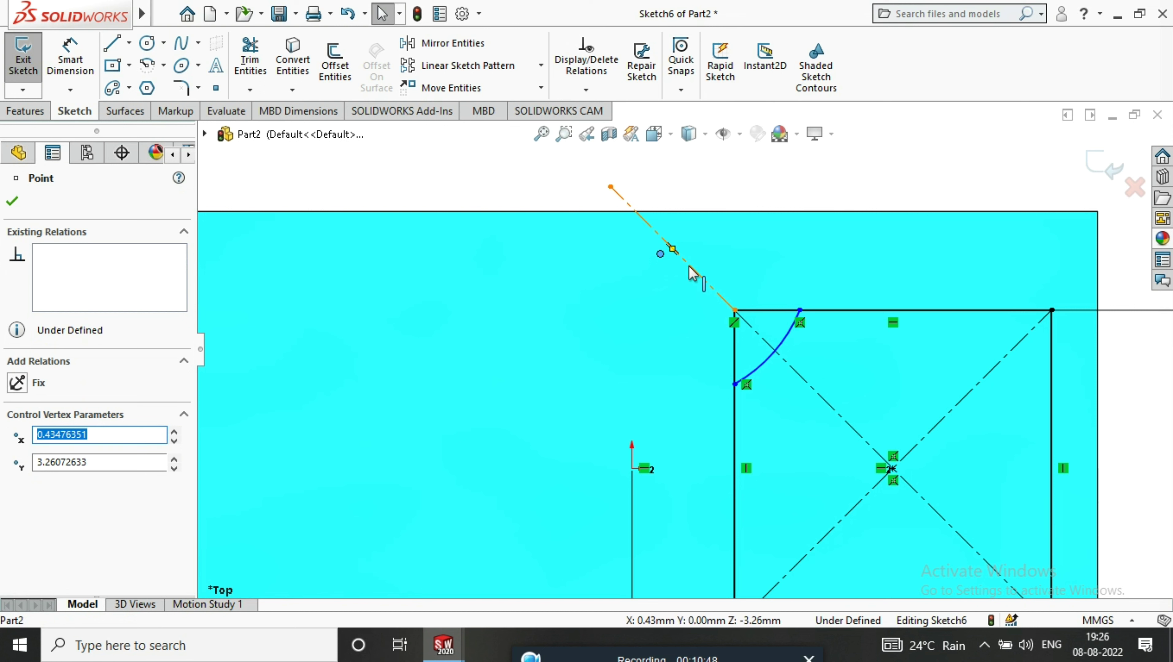
pyautogui.click(692, 274)
pyautogui.keyDown('ctrl'); pyautogui.click(660, 253); pyautogui.keyUp('ctrl')
pyautogui.click(17, 500)
pyautogui.click(479, 492)
pyautogui.scroll(2, 707, 277)
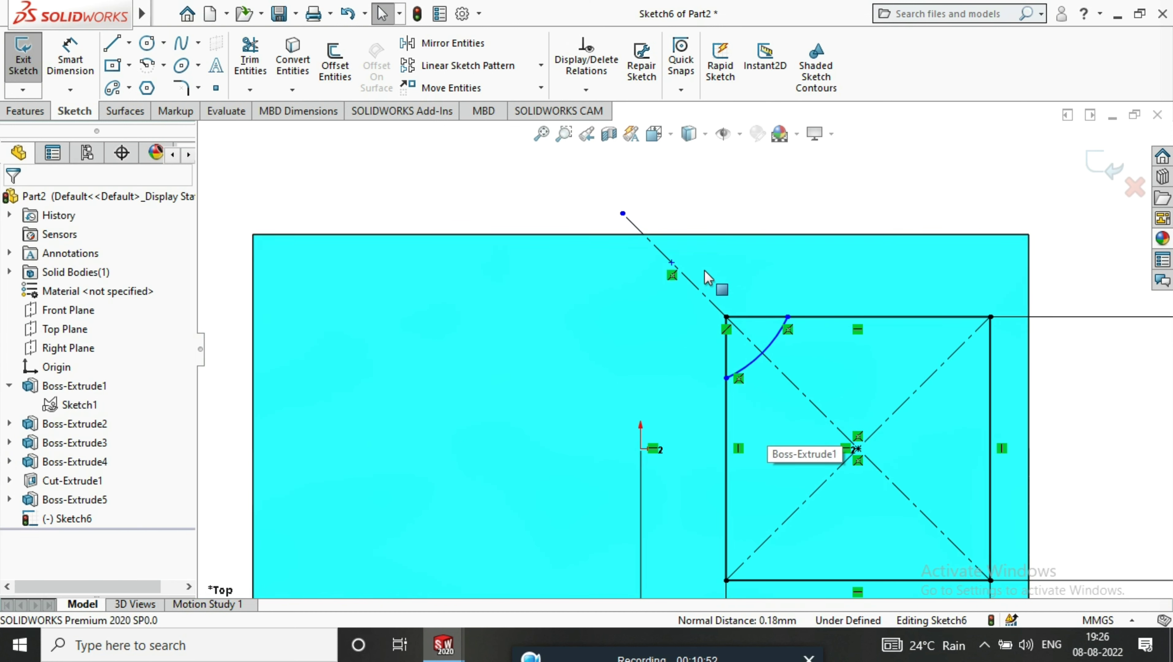
# - Dimension the arc end 1.20 from the square's corner and the arc radius 1.4
pyautogui.click(70, 56)
pyautogui.click(788, 317)
pyautogui.click(766, 280)
pyautogui.write('1.2')
pyautogui.press('Return')
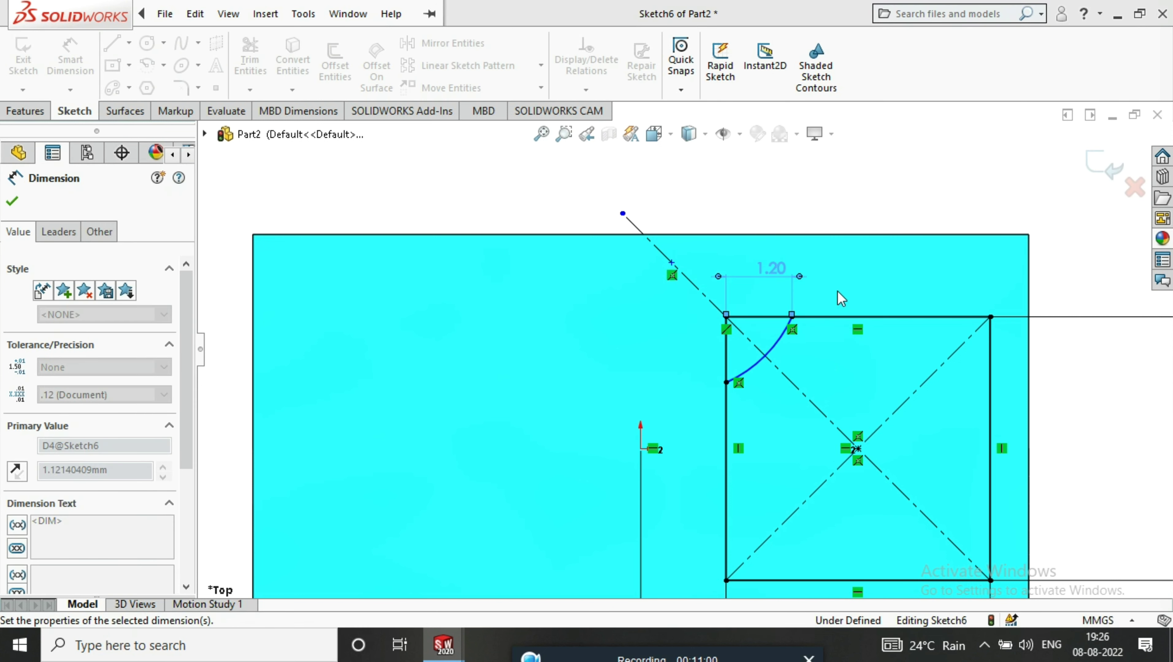
pyautogui.click(759, 355)
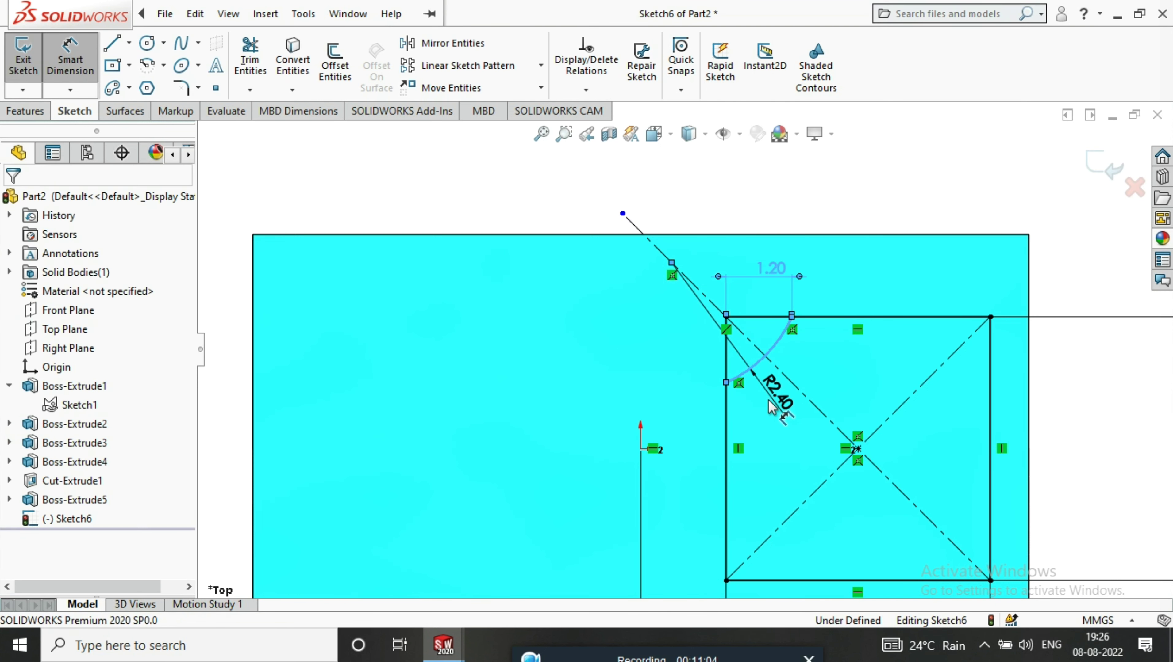
pyautogui.click(765, 408)
pyautogui.write('1.4')
pyautogui.press('Return')
# - Circular-pattern the arc four times about the square's centre
pyautogui.click(541, 65)
pyautogui.click(469, 100)
pyautogui.click(759, 400)
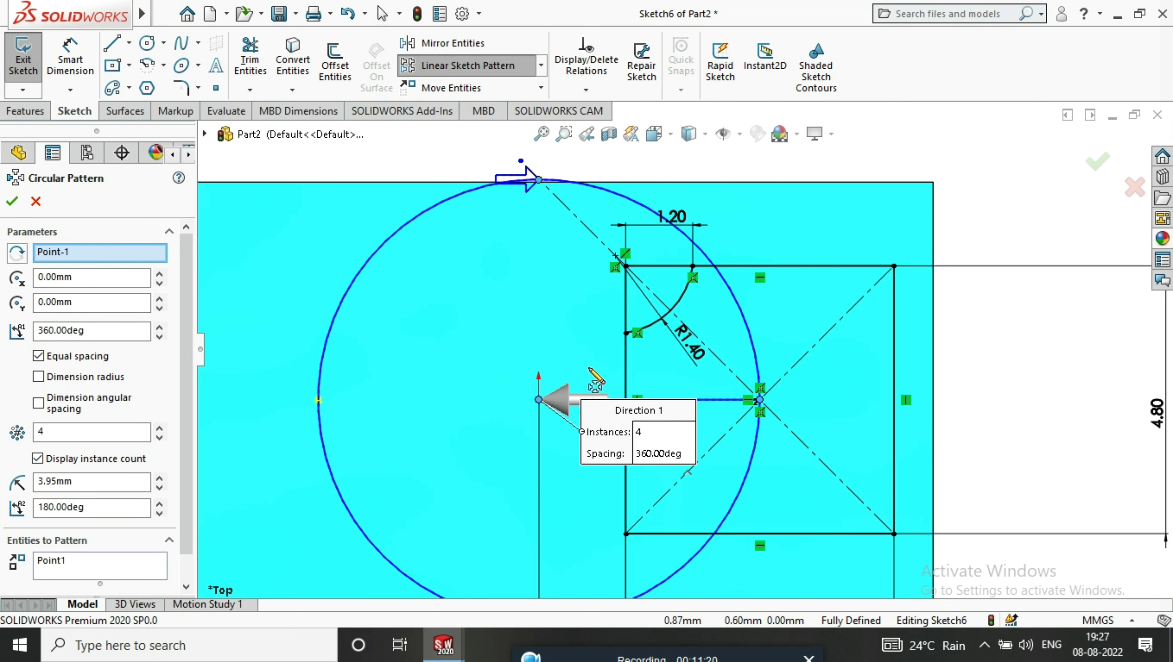
pyautogui.rightClick(75, 252)
pyautogui.click(118, 282)
pyautogui.click(760, 400)
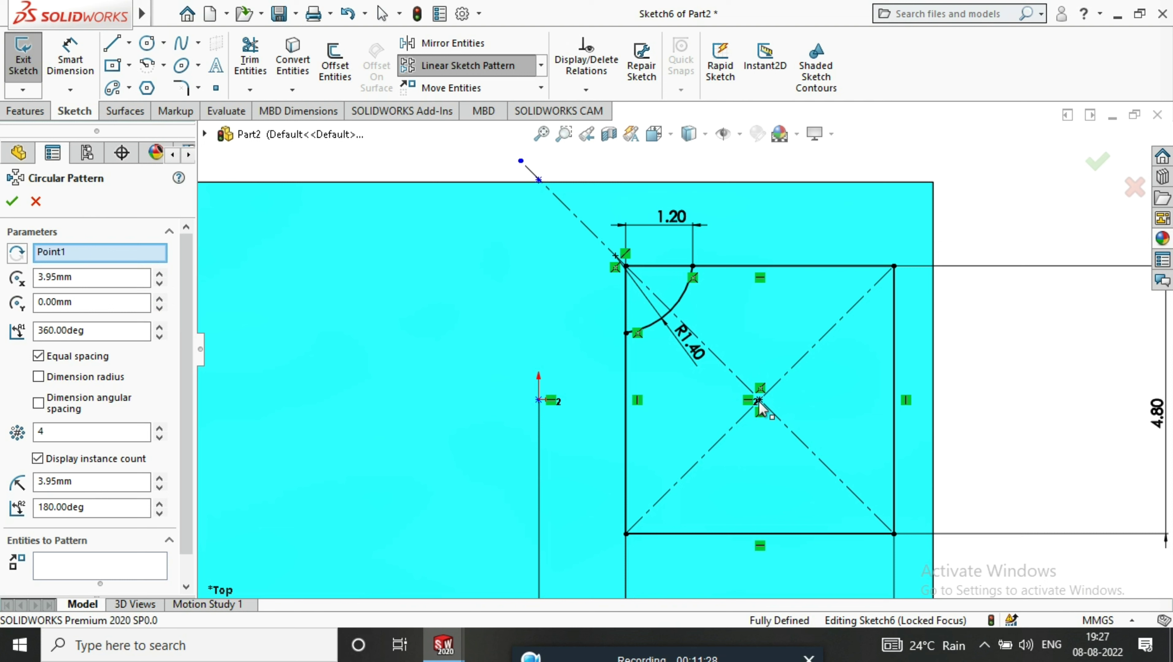
pyautogui.click(647, 320)
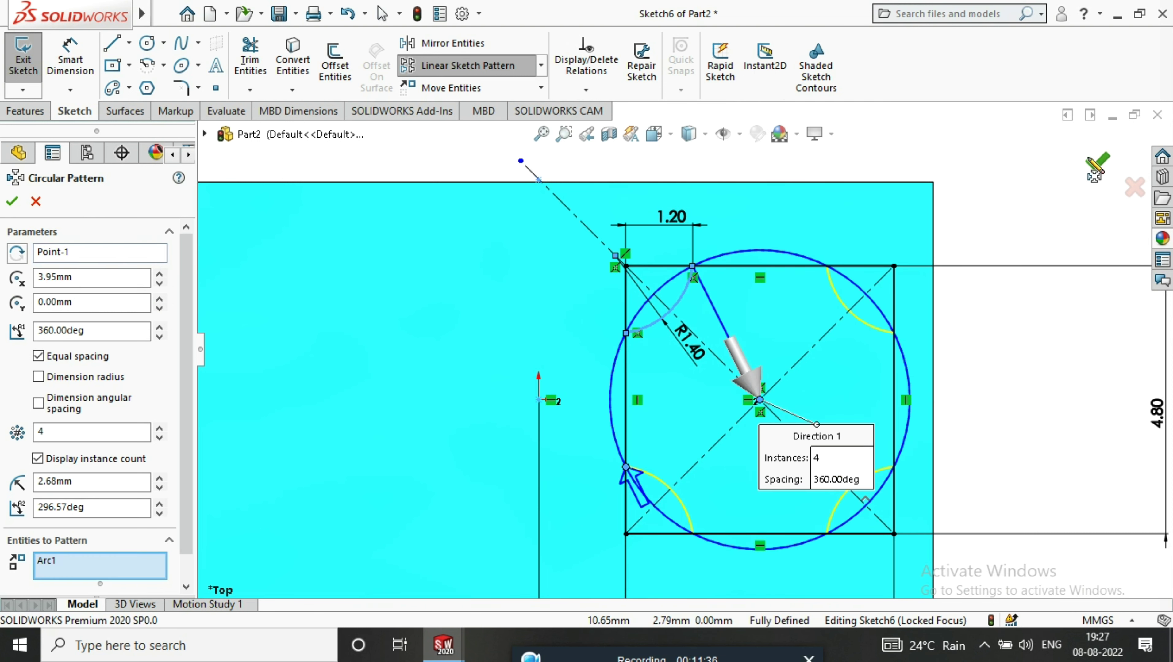
pyautogui.click(1095, 172)
pyautogui.moveTo(863, 335); pyautogui.dragTo(825, 307, button='middle')
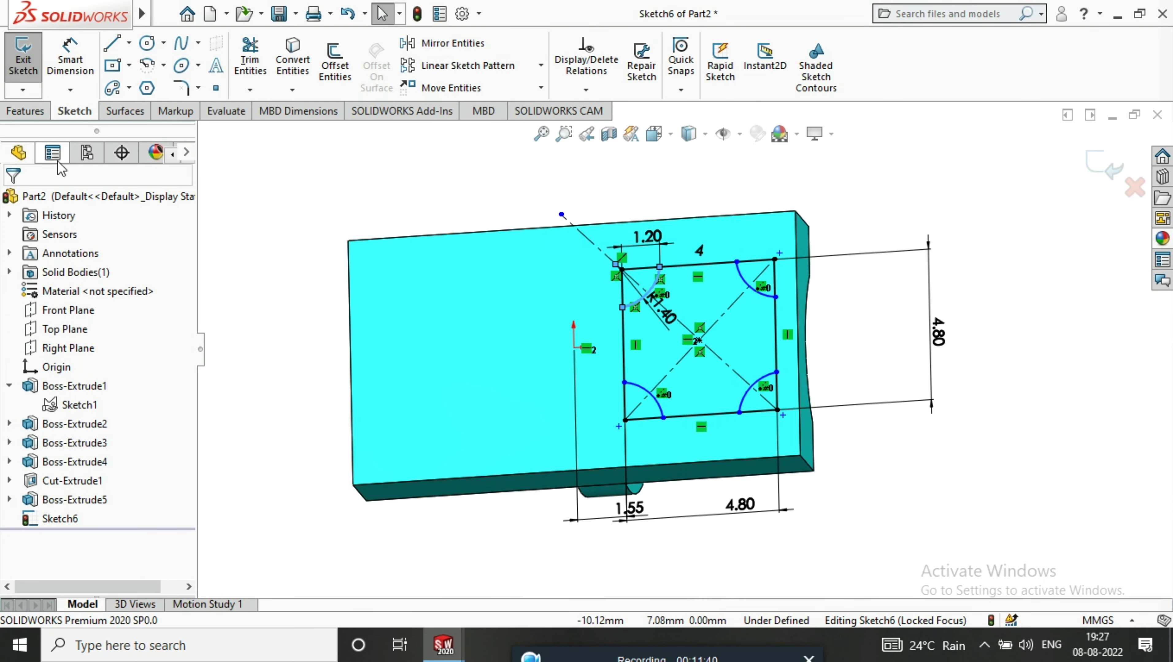
pyautogui.scroll(-3, 534, 260)
pyautogui.click(26, 111)
# - Extrude the notched square region as a 4.80 mm blind boss
pyautogui.click(34, 58)
pyautogui.click(789, 366)
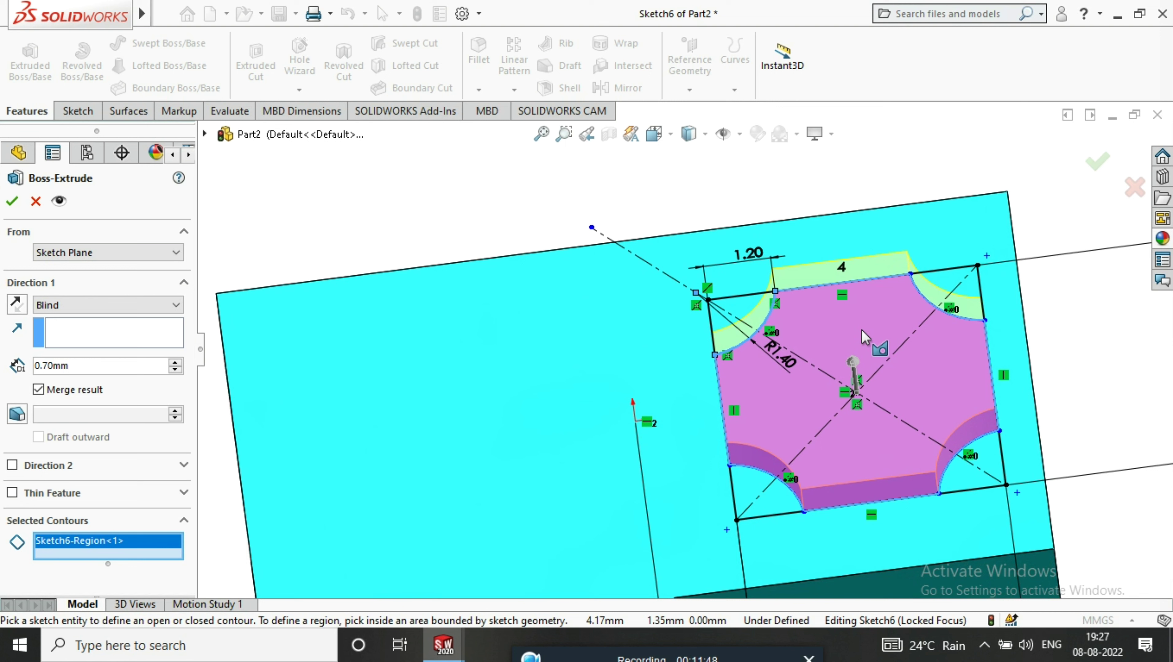
pyautogui.moveTo(41, 367); pyautogui.dragTo(29, 371)
pyautogui.write('4.')
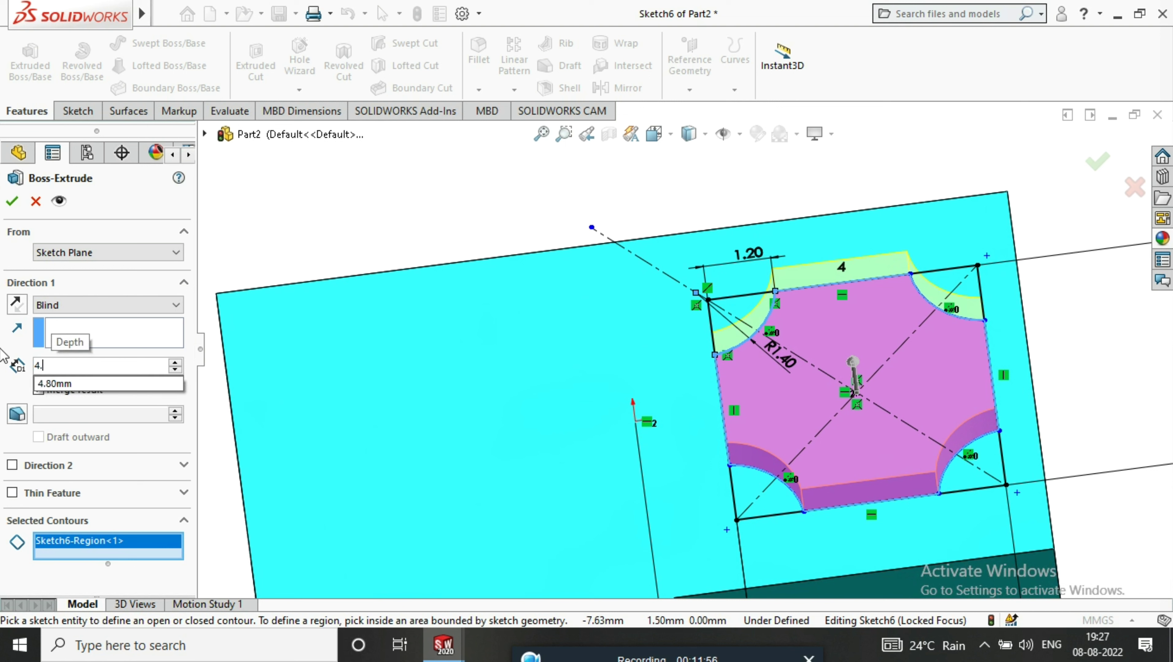
pyautogui.press('Return')
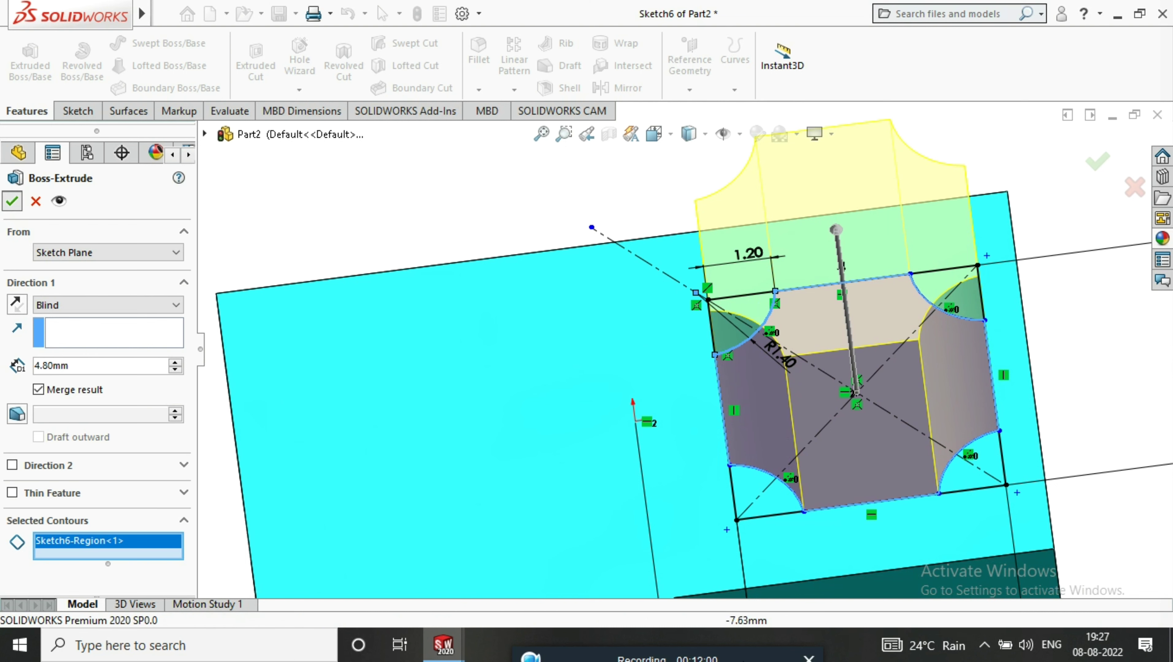
pyautogui.click(12, 200)
pyautogui.moveTo(996, 319)
pyautogui.mouseDown(button='middle')
pyautogui.moveTo(929, 296)
pyautogui.moveTo(946, 218)
pyautogui.mouseUp(button='middle')
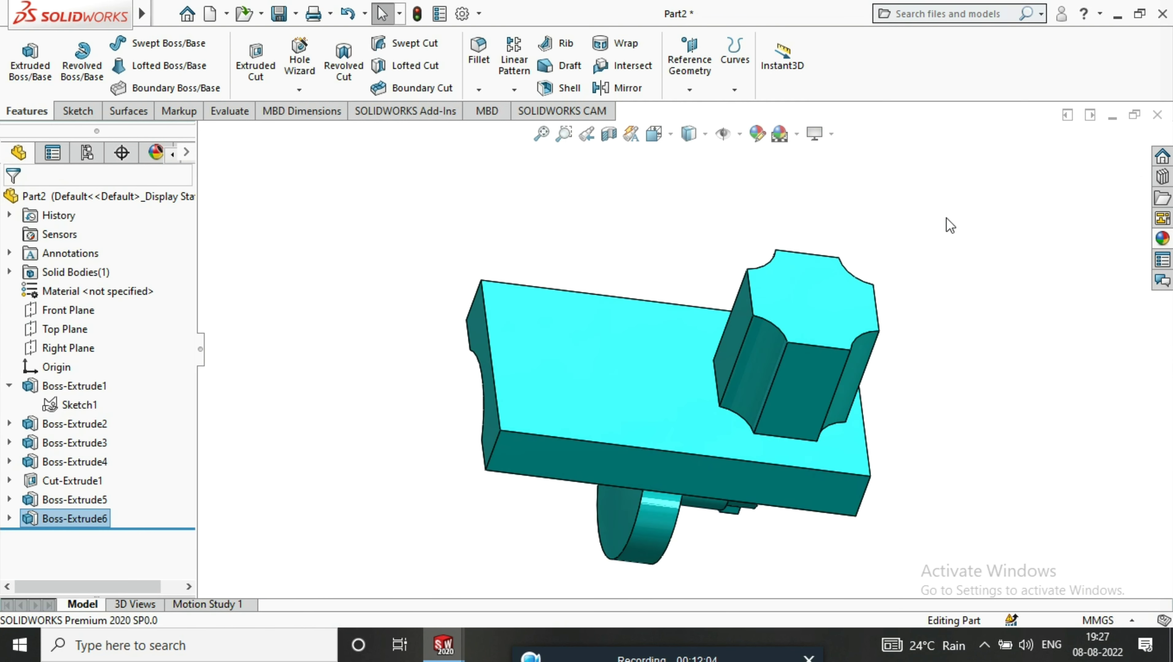
# - Start a new sketch on the pad's top face, viewed normal to it
pyautogui.click(810, 300)
pyautogui.click(963, 249)
pyautogui.rightClick(873, 286)
pyautogui.click(886, 248)
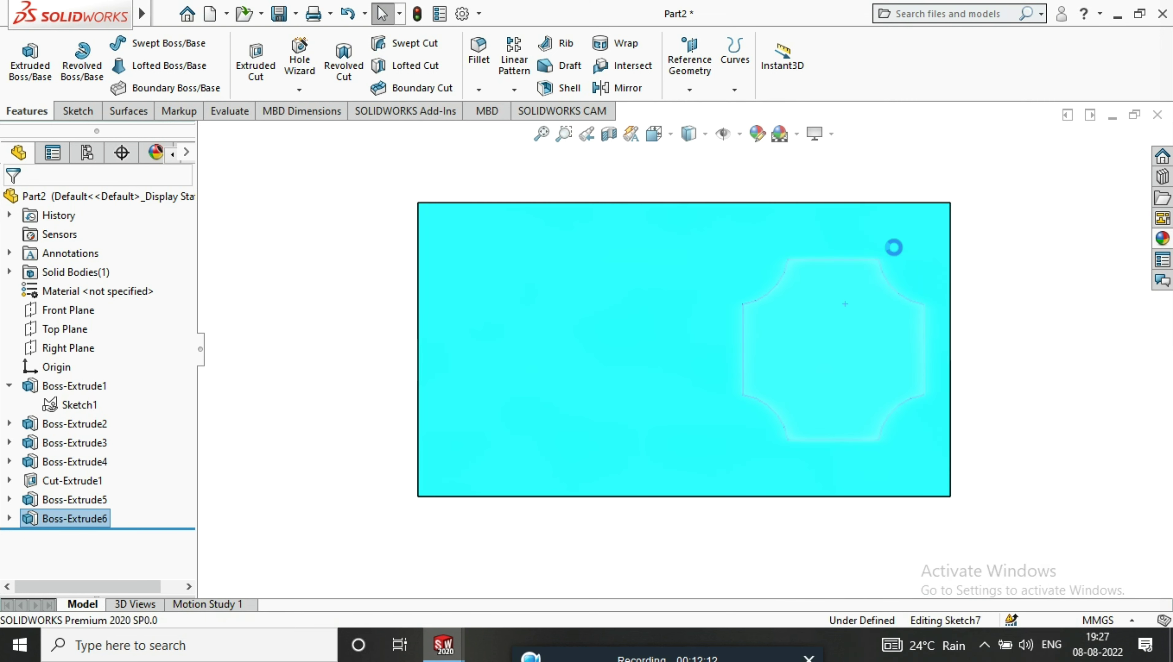
# - Draw a diagonal centreline from one pad corner to the opposite corner
pyautogui.click(147, 43)
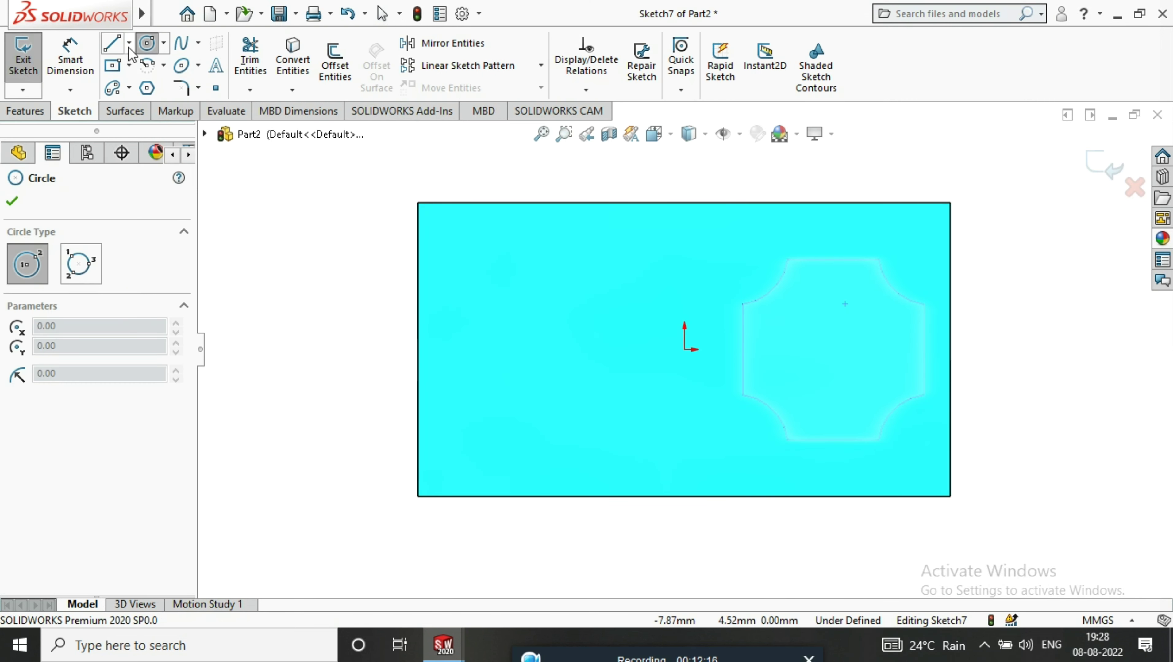
pyautogui.click(130, 44)
pyautogui.click(153, 69)
pyautogui.click(878, 259)
pyautogui.click(788, 439)
pyautogui.rightClick(803, 369)
pyautogui.click(845, 379)
# - Draw a circle at the centreline's midpoint and dimension it to Ø2.8
pyautogui.click(147, 42)
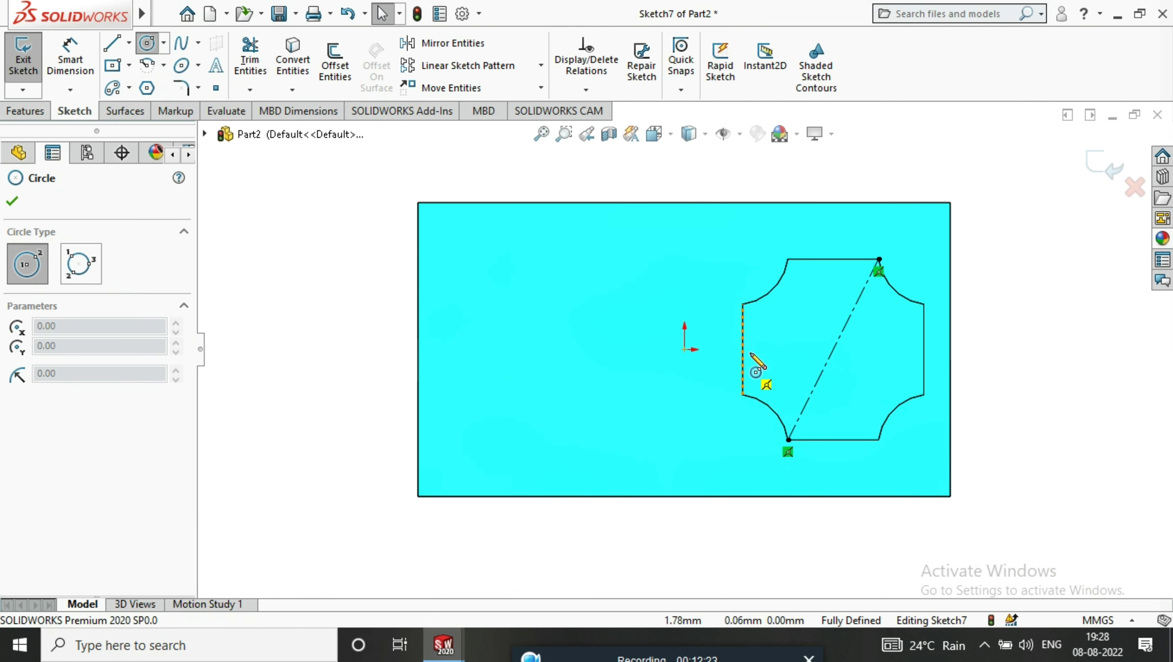
pyautogui.click(832, 350)
pyautogui.click(877, 373)
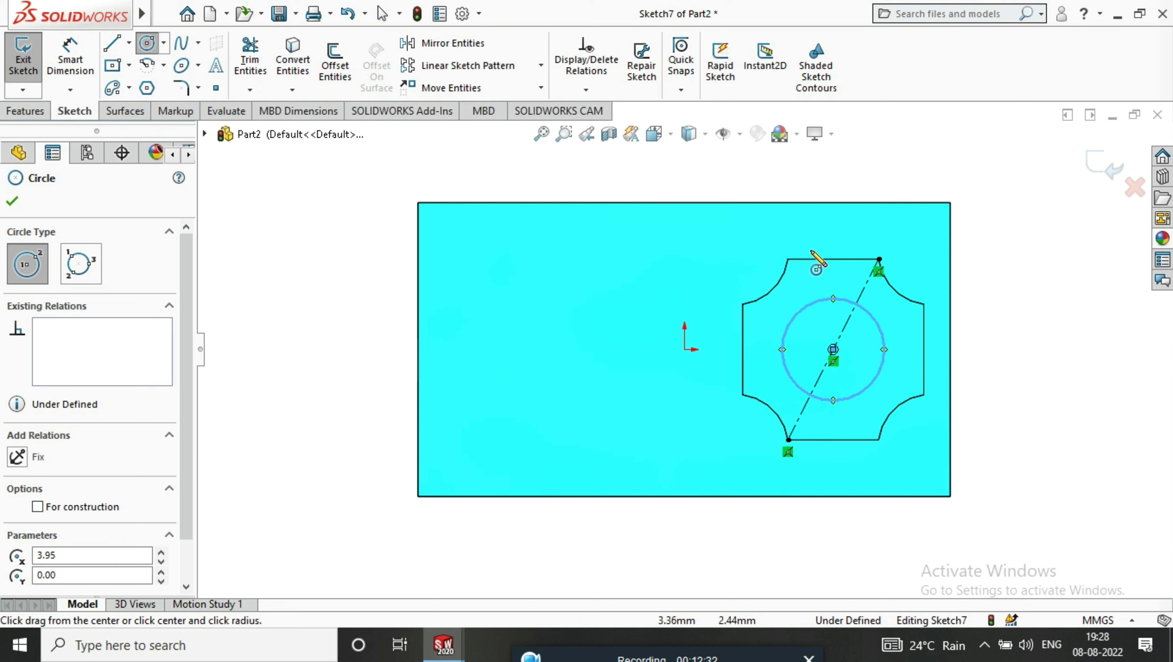
pyautogui.click(70, 63)
pyautogui.click(854, 309)
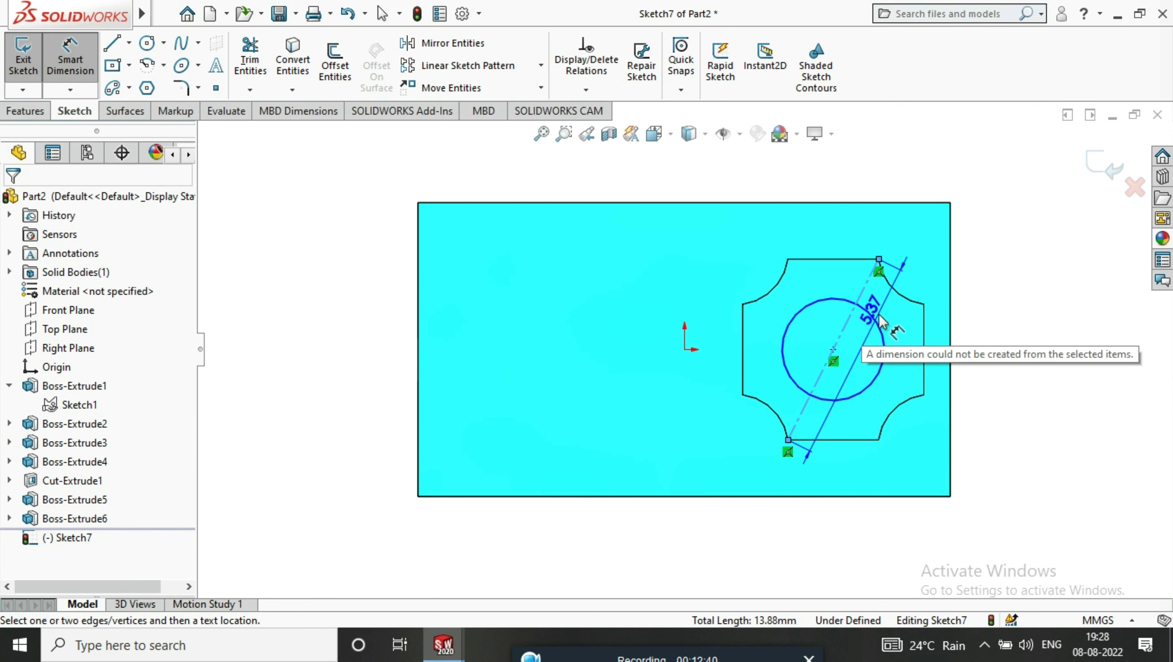
pyautogui.click(883, 333)
pyautogui.click(1034, 353)
pyautogui.write('2.8')
pyautogui.press('Return')
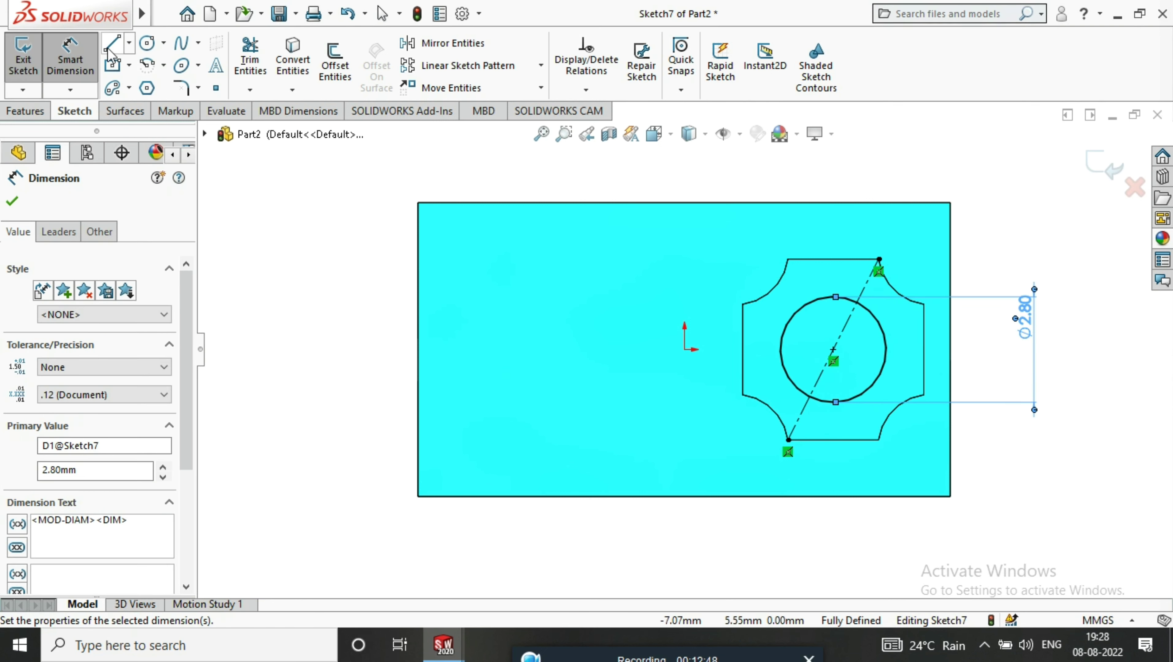
# - Begin a line on the circle, then cancel it
pyautogui.click(110, 46)
pyautogui.click(879, 327)
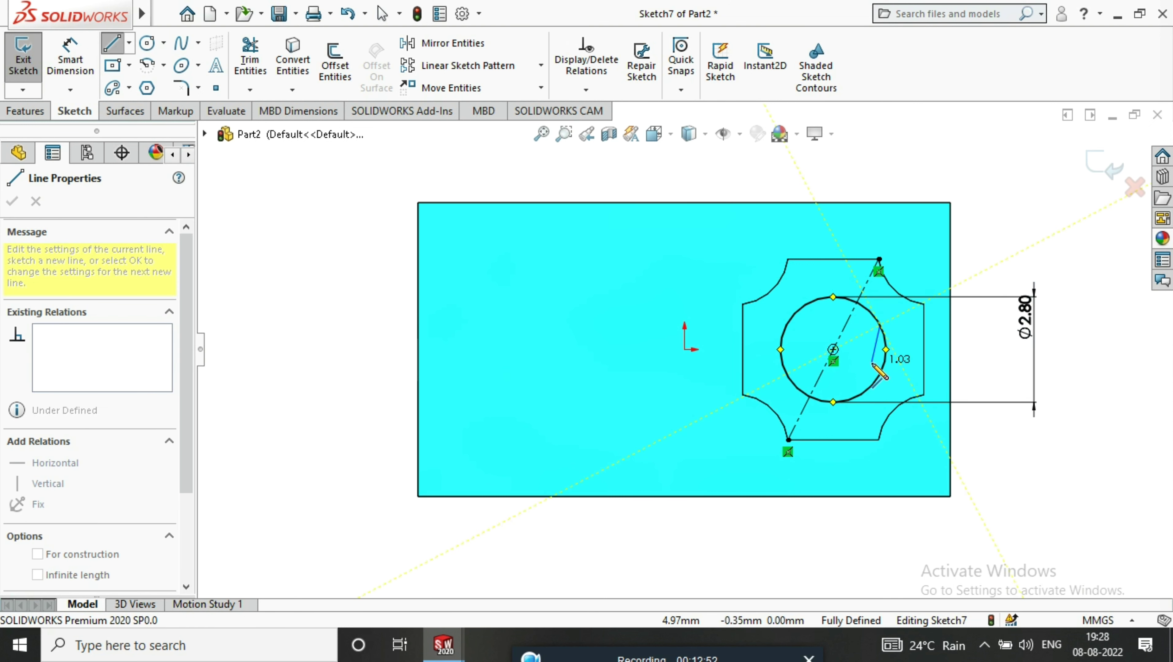
pyautogui.press('Escape')
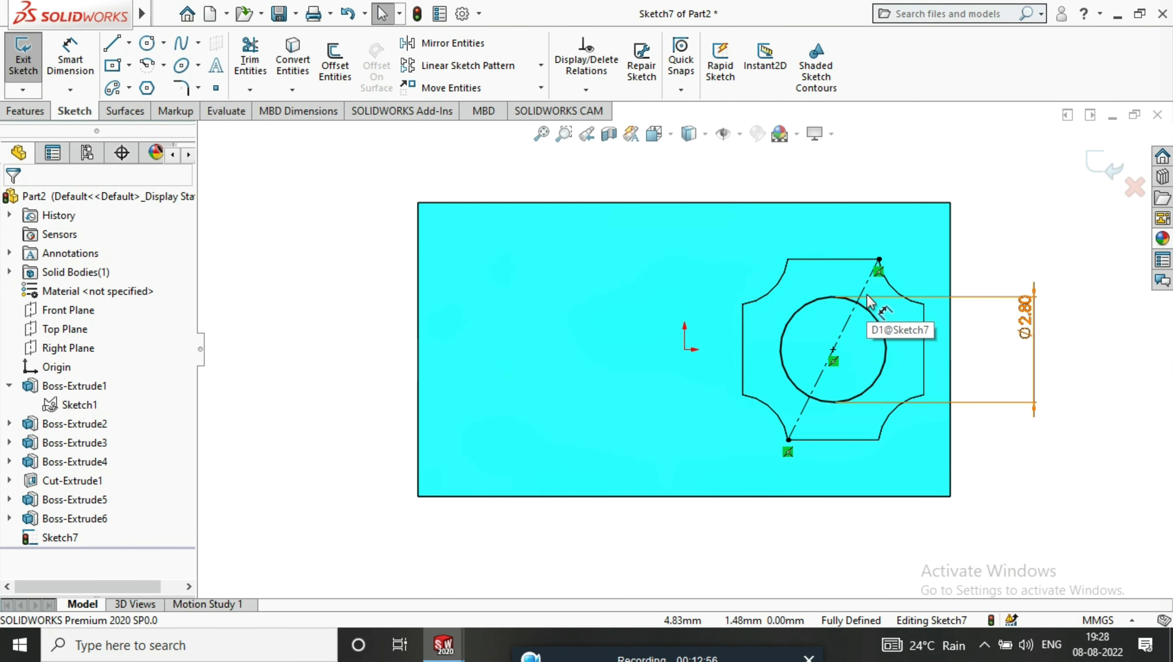
# - Draw a vertical flat line across the circle
pyautogui.press('l')
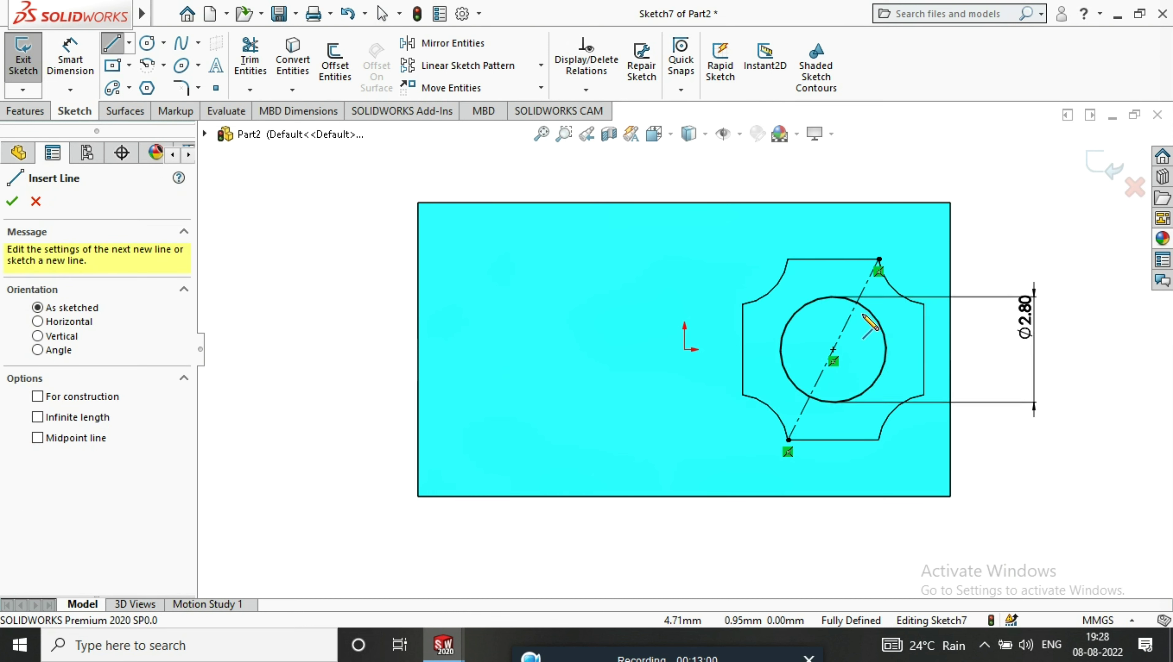
pyautogui.click(876, 324)
pyautogui.scroll(-3, 872, 361)
pyautogui.rightClick(818, 449)
pyautogui.click(912, 306)
# - Dimension the flat line to the pad's right edge, producing a driven 1.20 dimension
pyautogui.press('d')
pyautogui.click(818, 389)
pyautogui.click(911, 394)
pyautogui.click(883, 427)
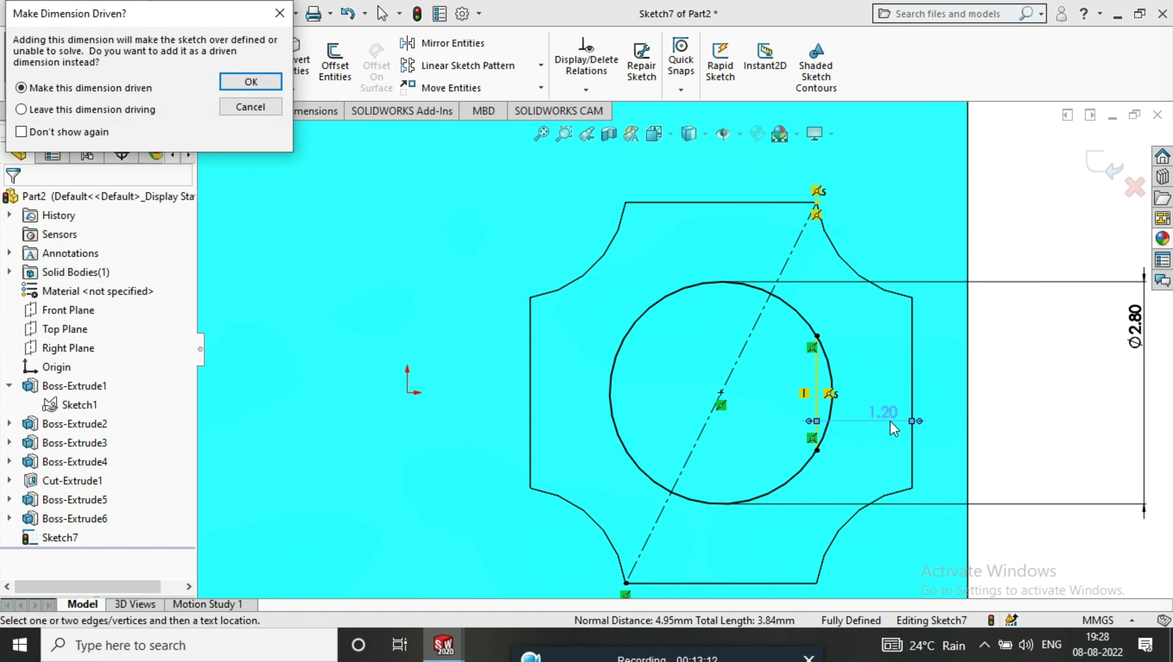
pyautogui.press('Return')
pyautogui.doubleClick(882, 412)
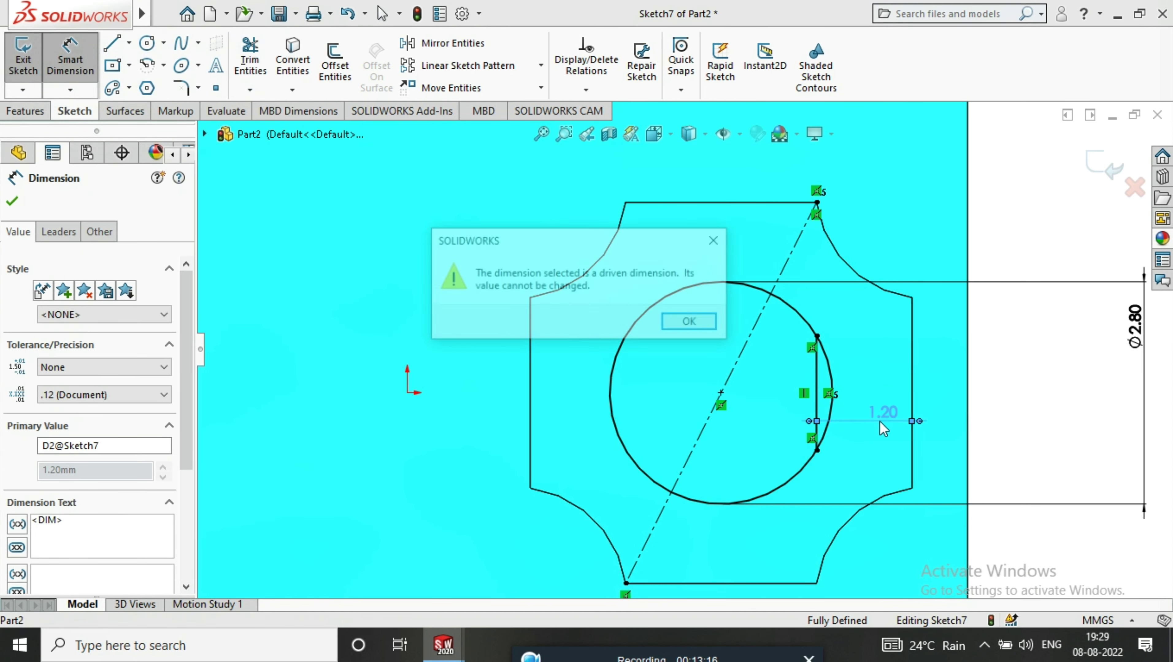
pyautogui.click(688, 321)
pyautogui.scroll(-1, 835, 403)
pyautogui.scroll(-3, 680, 406)
pyautogui.scroll(3, 575, 314)
pyautogui.scroll(-3, 678, 414)
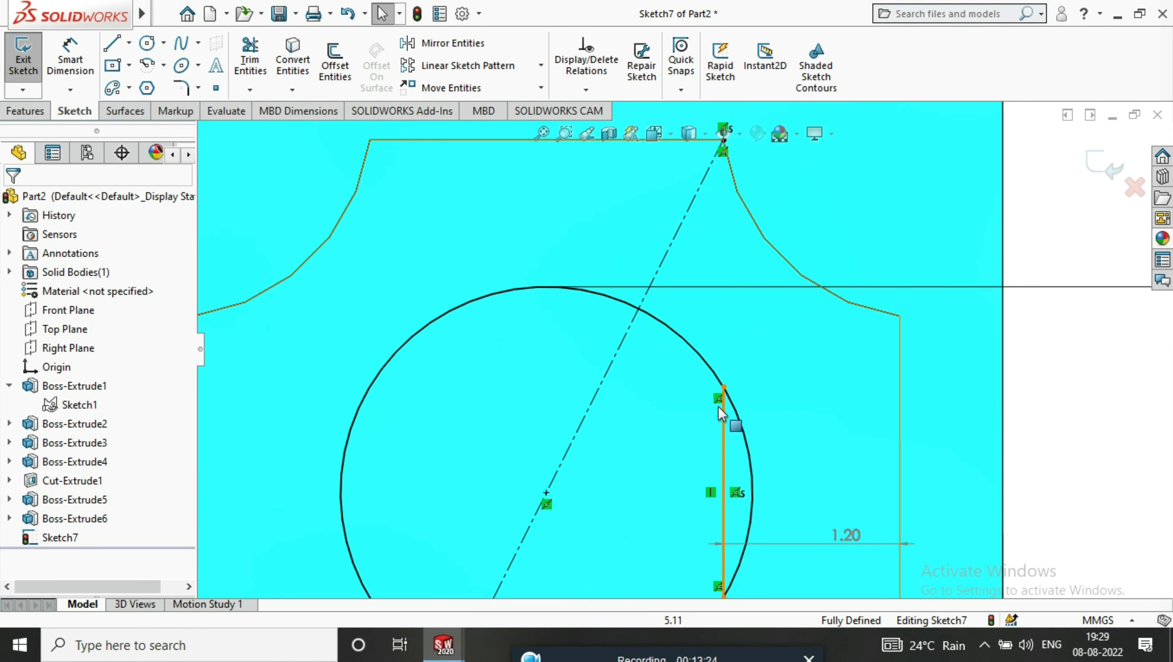
# - Delete the unwanted driven 1.20 dimension
pyautogui.rightClick(719, 410)
pyautogui.click(789, 582)
pyautogui.scroll(1, 741, 523)
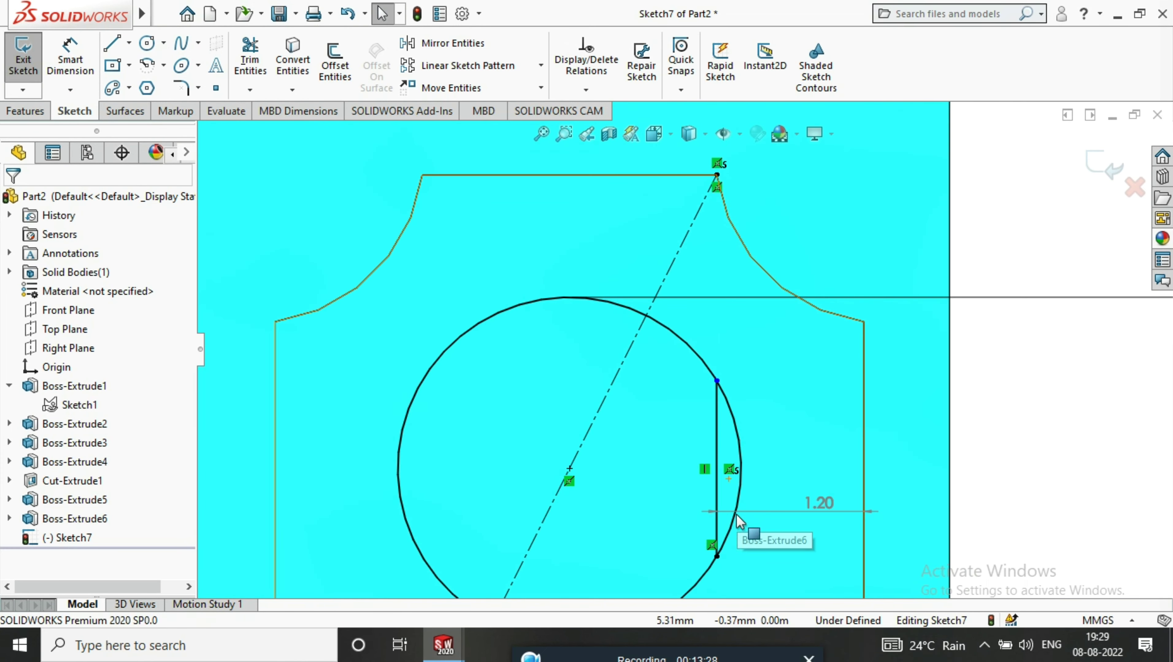
pyautogui.scroll(-3, 719, 492)
pyautogui.rightClick(717, 493)
pyautogui.click(763, 604)
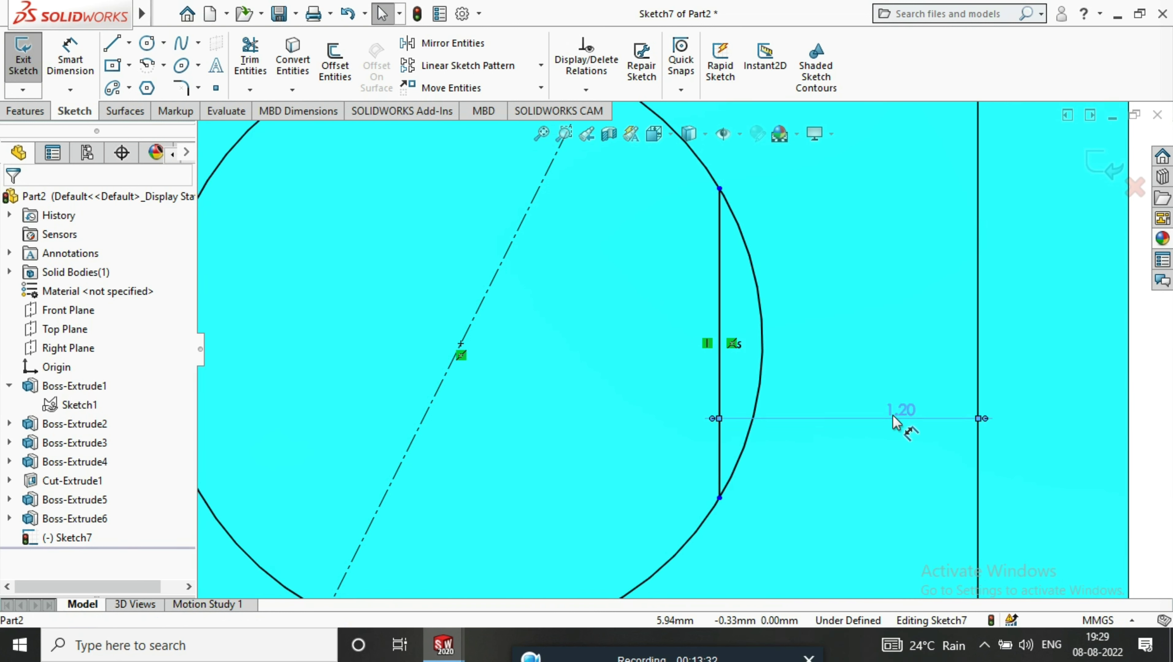
pyautogui.click(874, 419)
pyautogui.rightClick(895, 420)
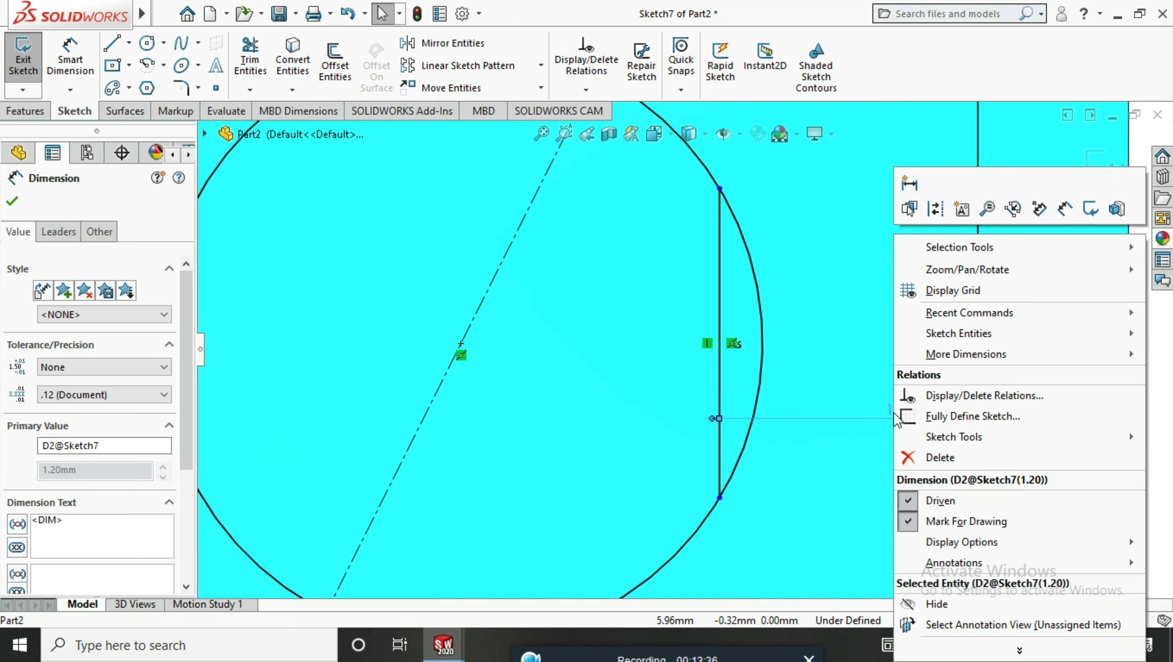
pyautogui.doubleClick(880, 419)
pyautogui.click(688, 326)
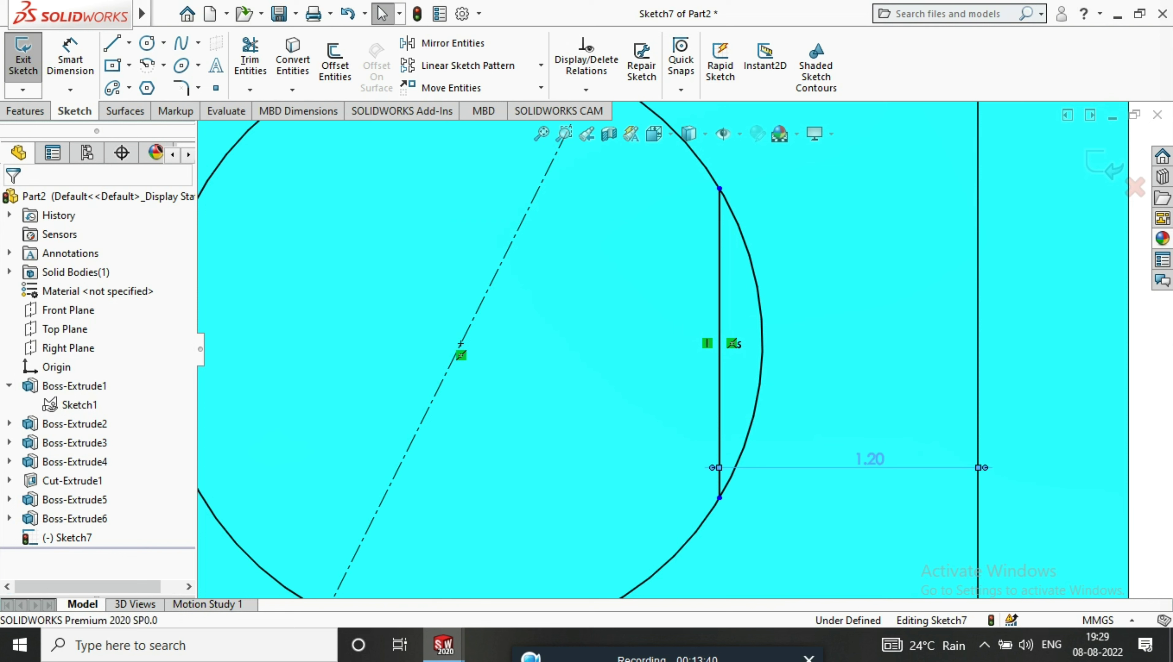
pyautogui.press('Delete')
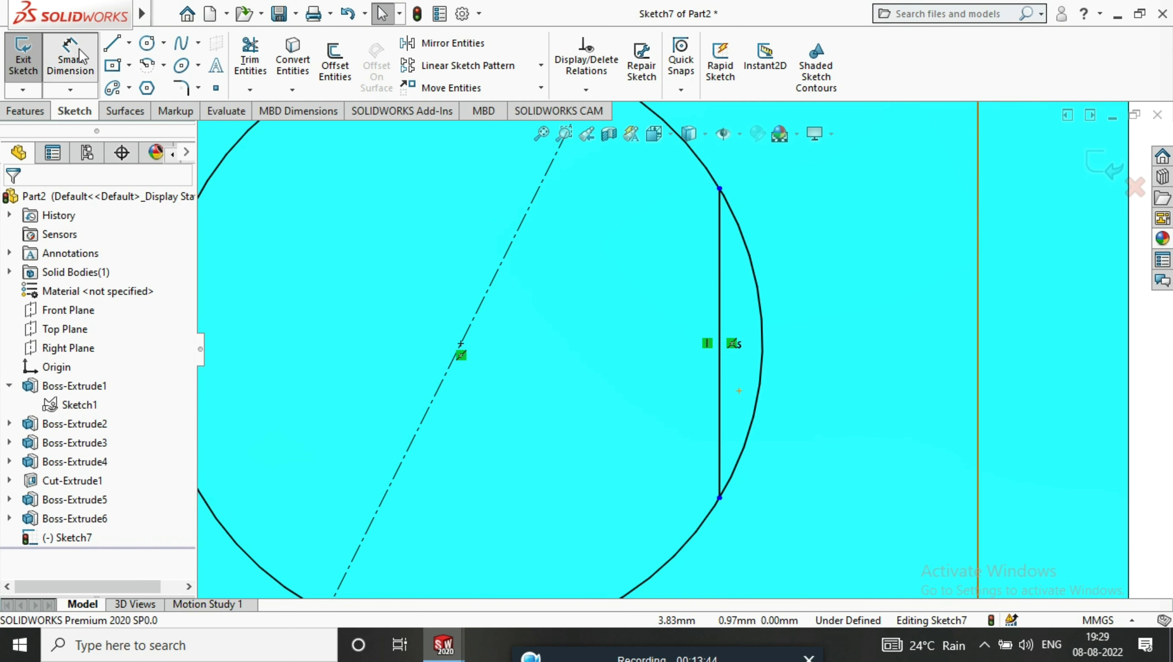
# - Dimension the flat line 1.30 mm from the reference edge
pyautogui.moveTo(725, 382); pyautogui.dragTo(987, 408)
pyautogui.click(907, 448)
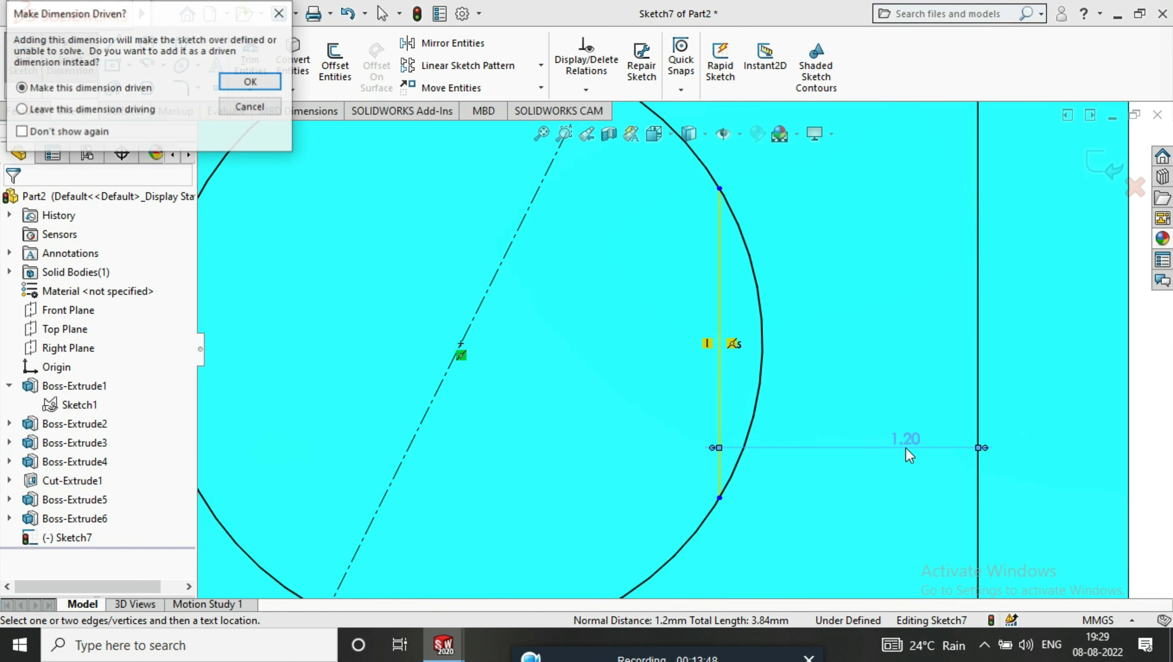
pyautogui.click(249, 107)
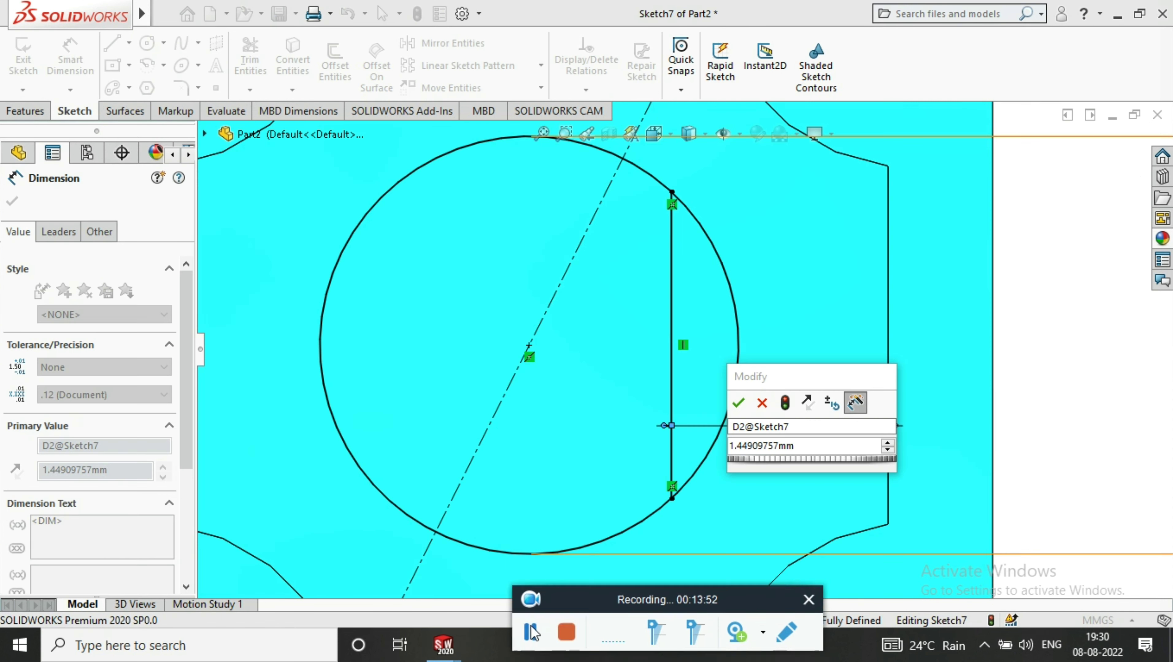
pyautogui.write('1.3')
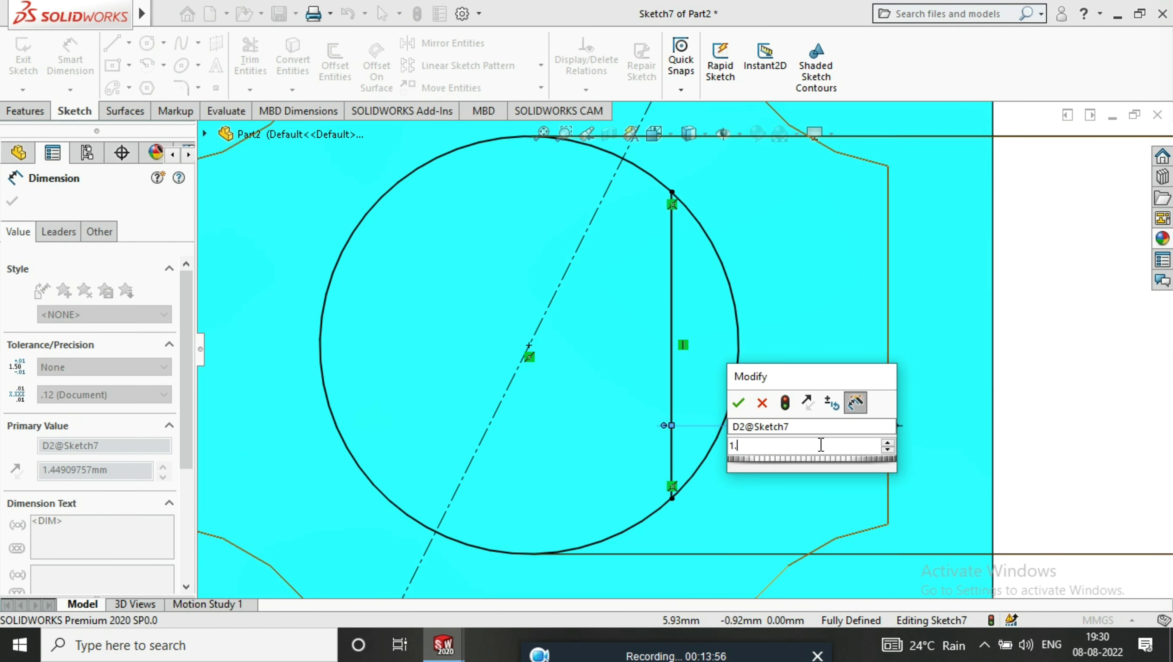
pyautogui.press('Return')
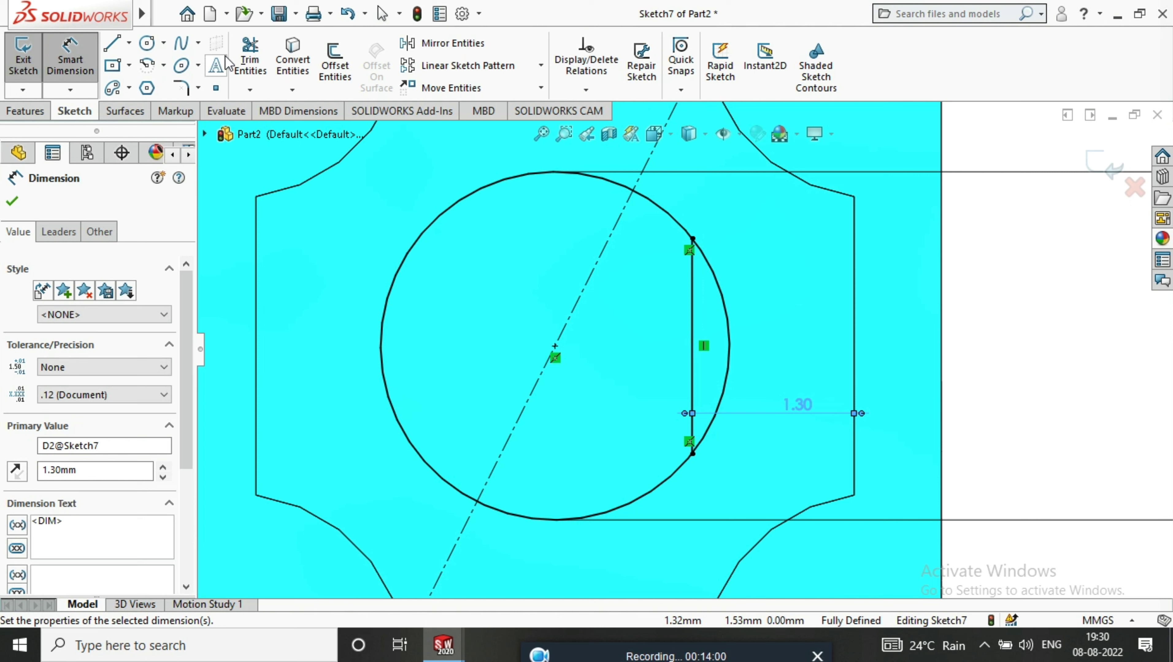
pyautogui.click(248, 59)
pyautogui.scroll(5, 722, 357)
pyautogui.press('Escape')
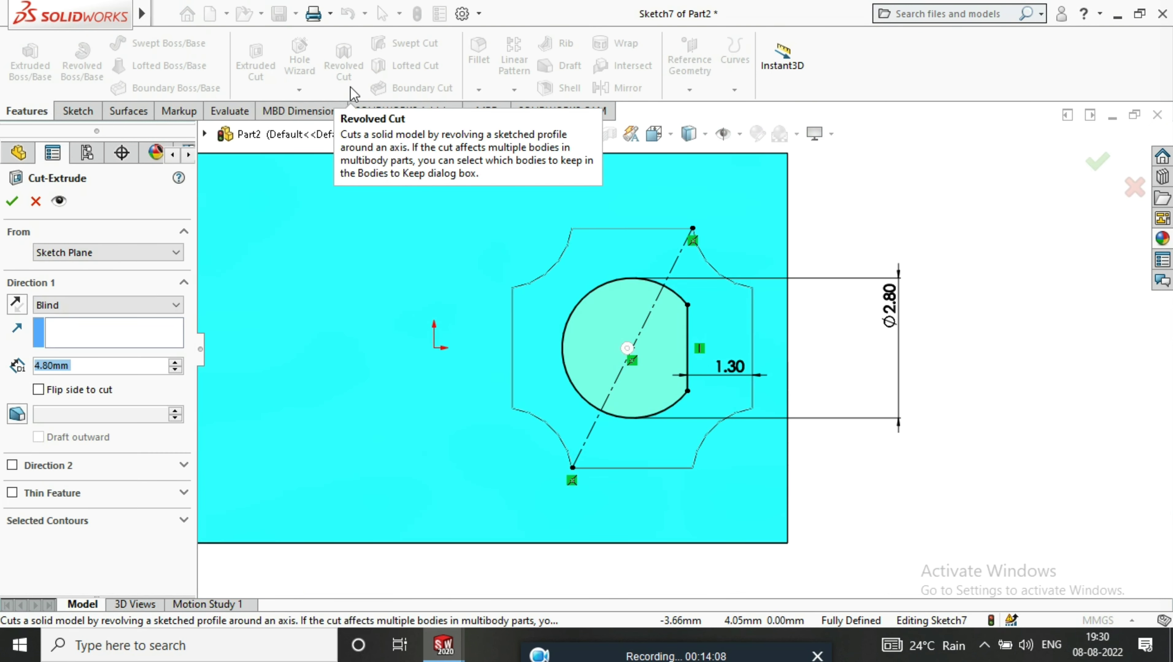
# - Start a new sketch on the pad's side face, viewed straight on
pyautogui.moveTo(379, 375)
pyautogui.mouseDown(button='middle')
pyautogui.moveTo(716, 327)
pyautogui.moveTo(510, 153)
pyautogui.mouseUp(button='middle')
pyautogui.click(510, 153)
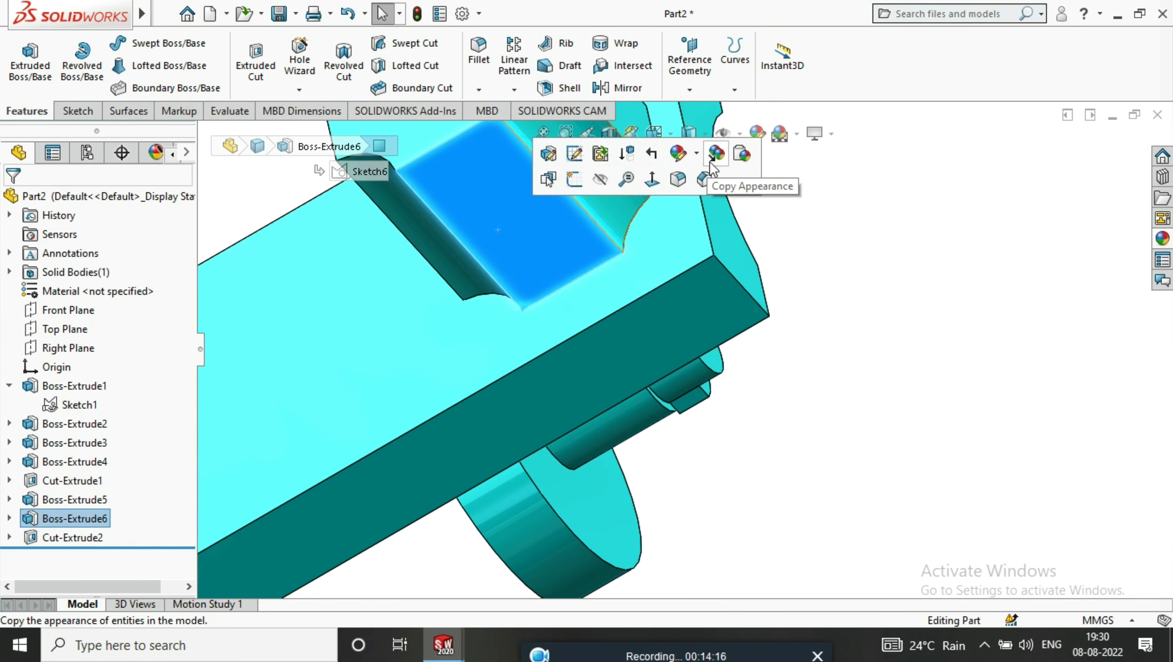
pyautogui.click(650, 157)
pyautogui.click(843, 175)
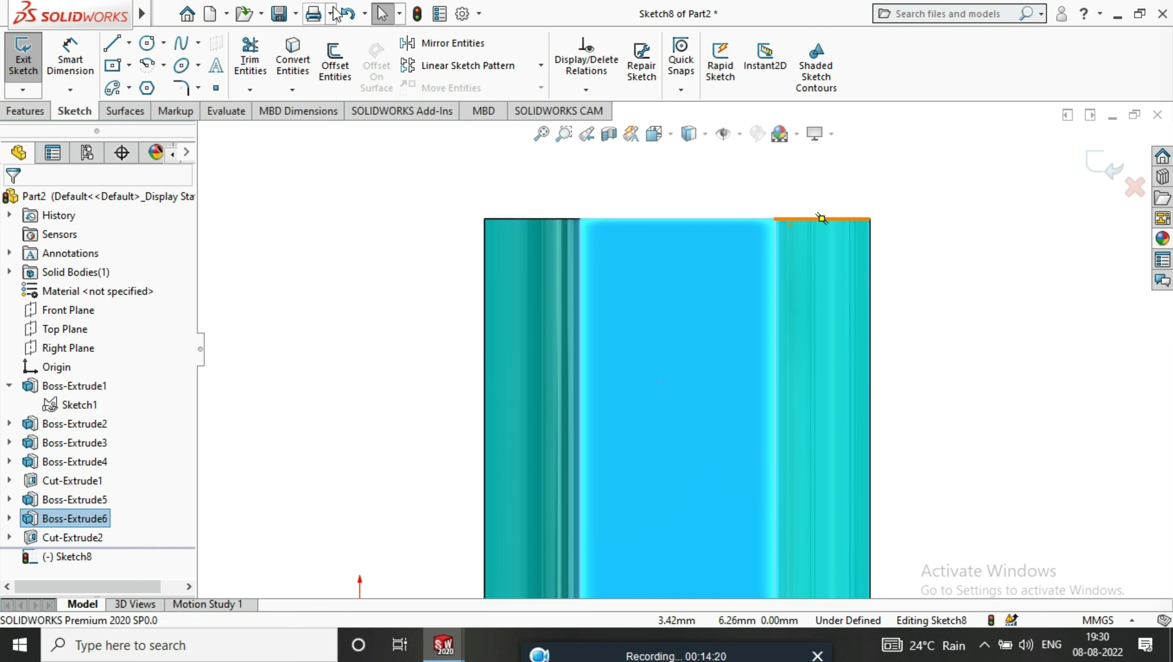
# - Draw a closed triangle along the pad's top edge and down its side
pyautogui.press('l')
pyautogui.click(835, 218)
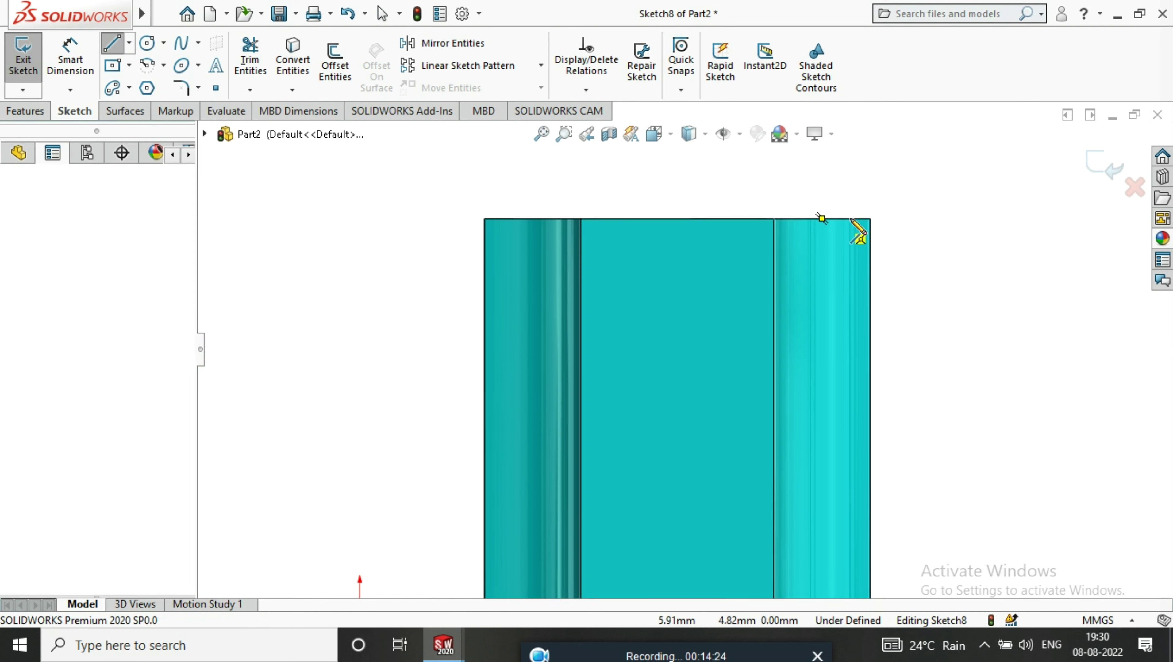
pyautogui.click(870, 395)
pyautogui.click(835, 218)
pyautogui.rightClick(910, 195)
# - Dimension the triangle 3.00 mm tall and 0.50 mm wide
pyautogui.click(942, 201)
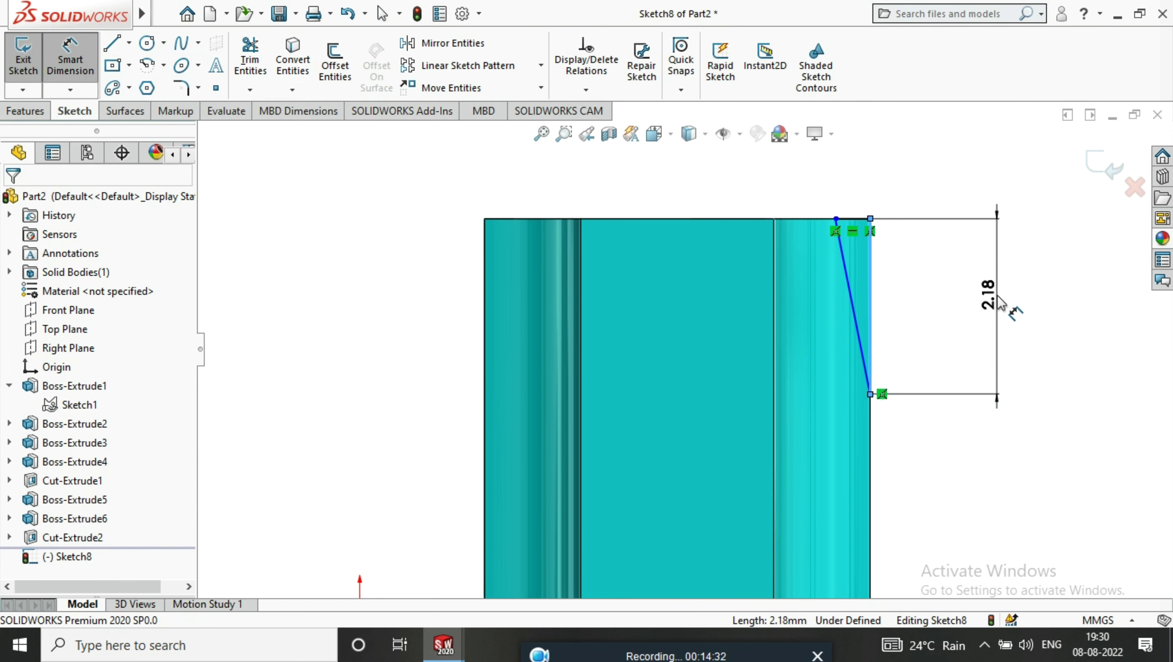
pyautogui.click(1000, 302)
pyautogui.write('3')
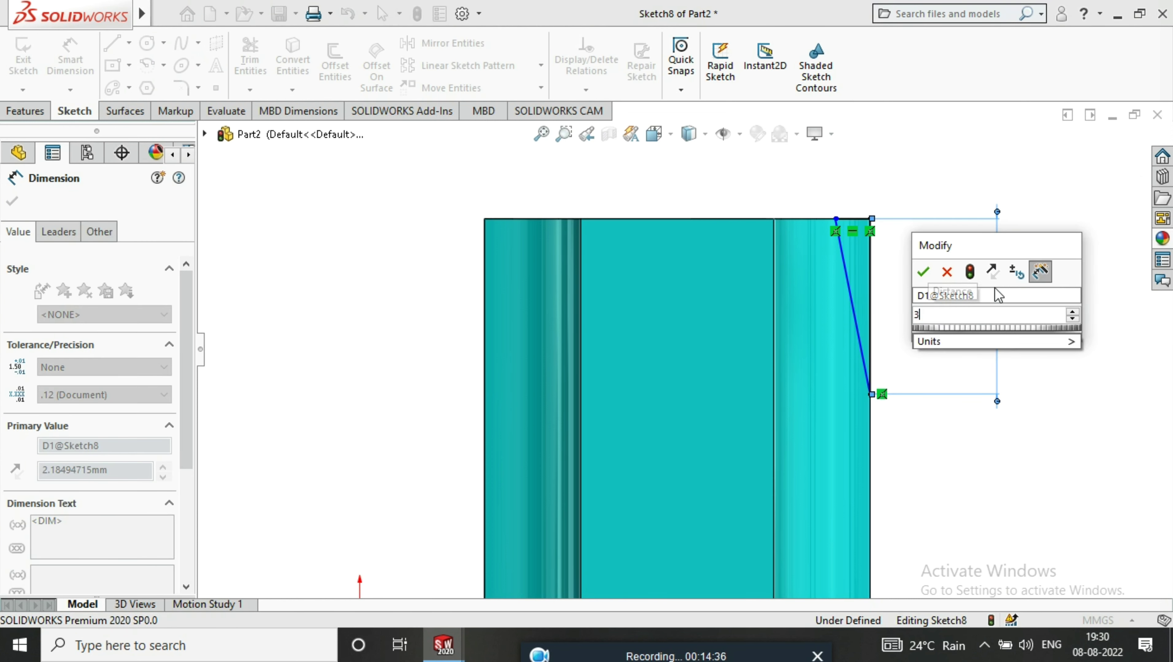
pyautogui.press('Return')
pyautogui.click(852, 218)
pyautogui.click(856, 180)
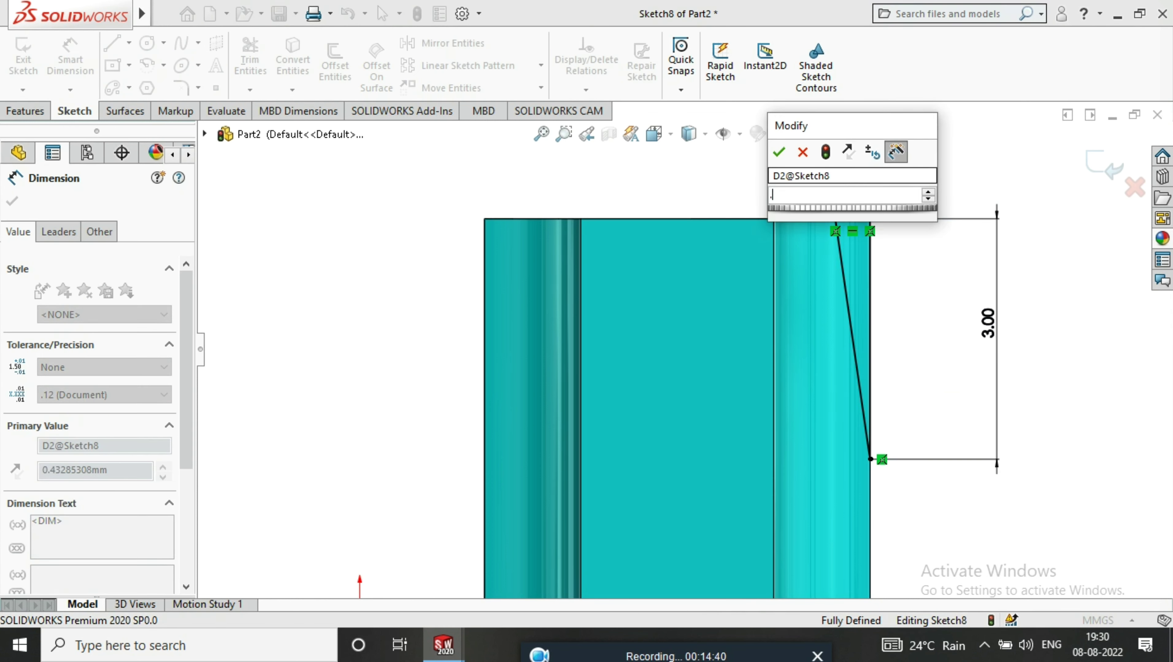
pyautogui.write('0.5')
pyautogui.press('Return')
pyautogui.click(1102, 167)
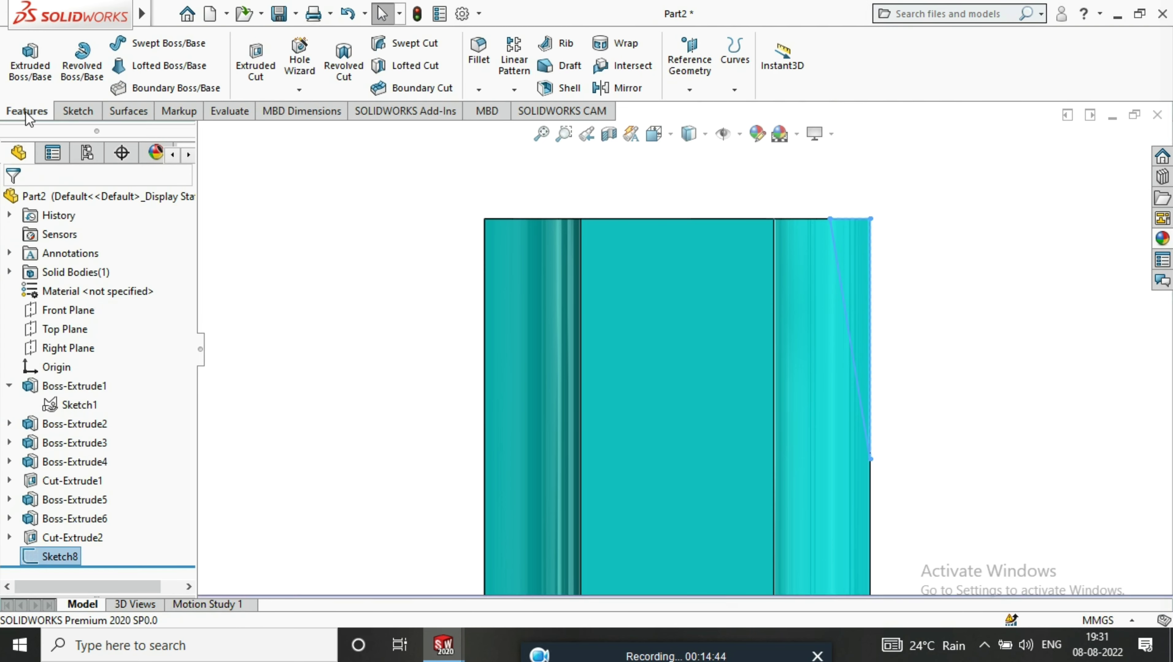
# - Cut the triangle out of the pad as a tapered extruded cut
pyautogui.click(255, 63)
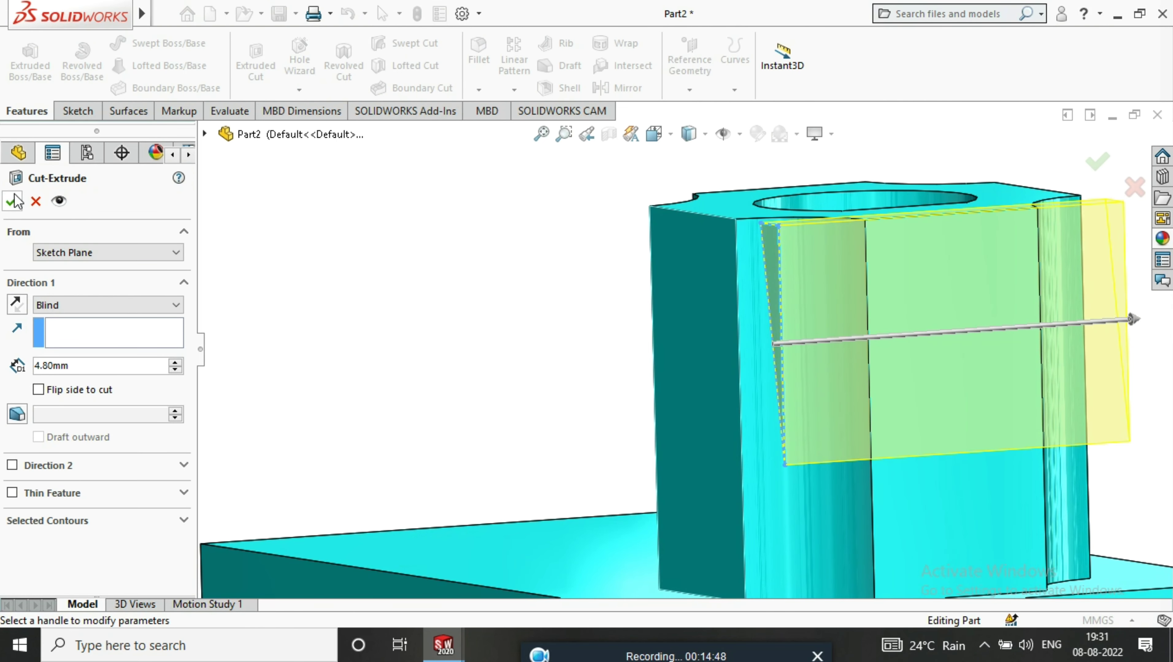
pyautogui.click(12, 200)
pyautogui.scroll(5, 852, 307)
pyautogui.moveTo(895, 327)
pyautogui.mouseDown(button='middle')
pyautogui.moveTo(718, 320)
pyautogui.moveTo(725, 461)
pyautogui.mouseUp(button='middle')
pyautogui.scroll(-3, 784, 400)
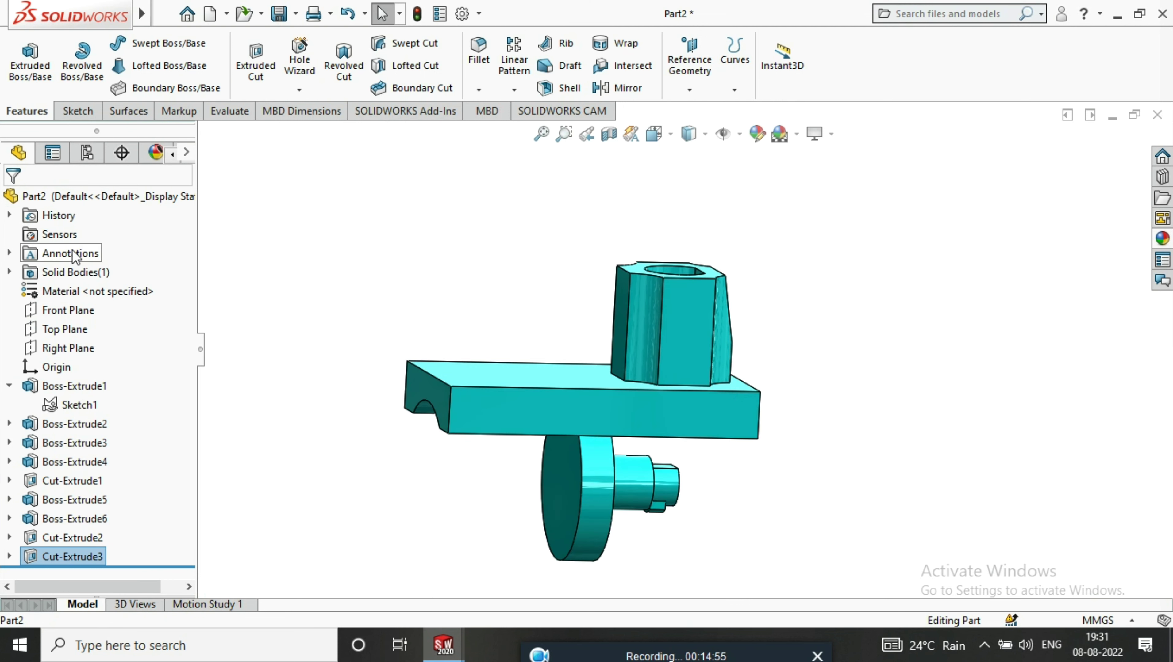
# - Mirror Boss-Extrude3 through Cut-Extrude3 across the Right Plane
pyautogui.click(80, 351)
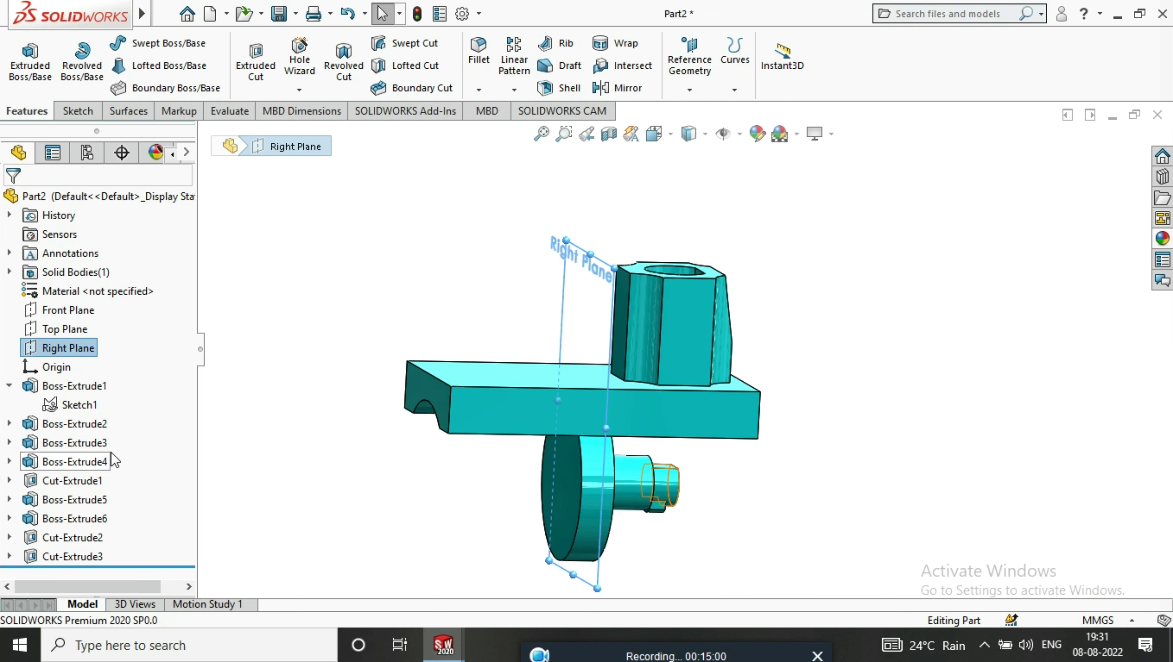
pyautogui.click(107, 442)
pyautogui.click(86, 424)
pyautogui.moveTo(85, 443); pyautogui.dragTo(104, 478)
pyautogui.moveTo(63, 564); pyautogui.dragTo(62, 561)
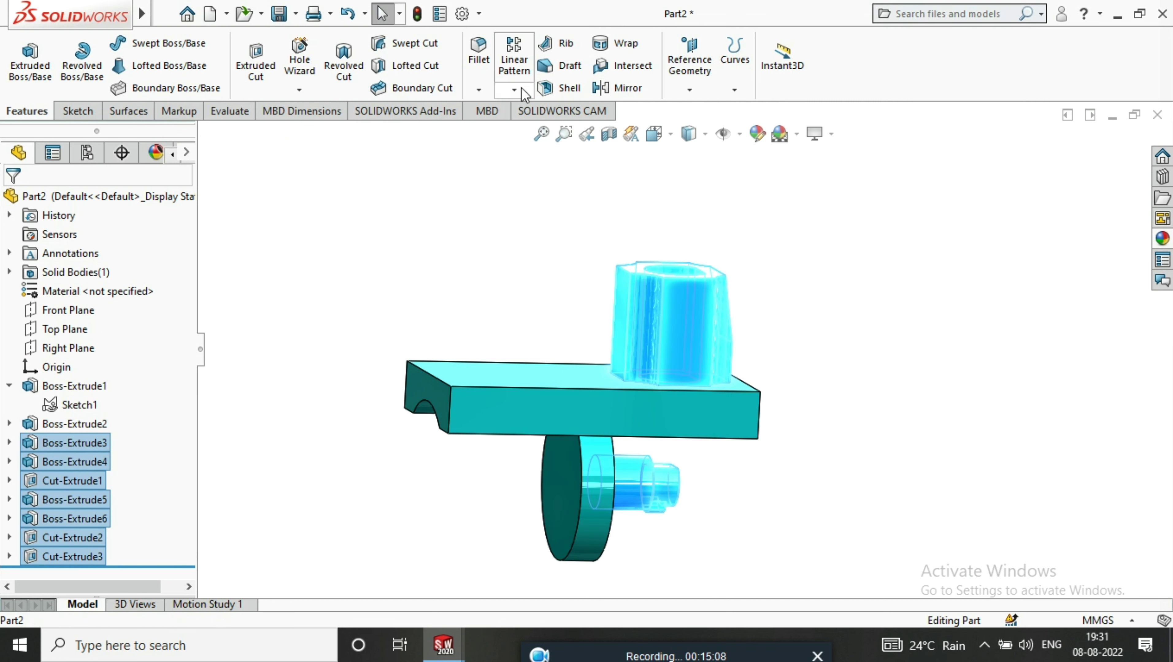
pyautogui.click(622, 88)
pyautogui.click(204, 133)
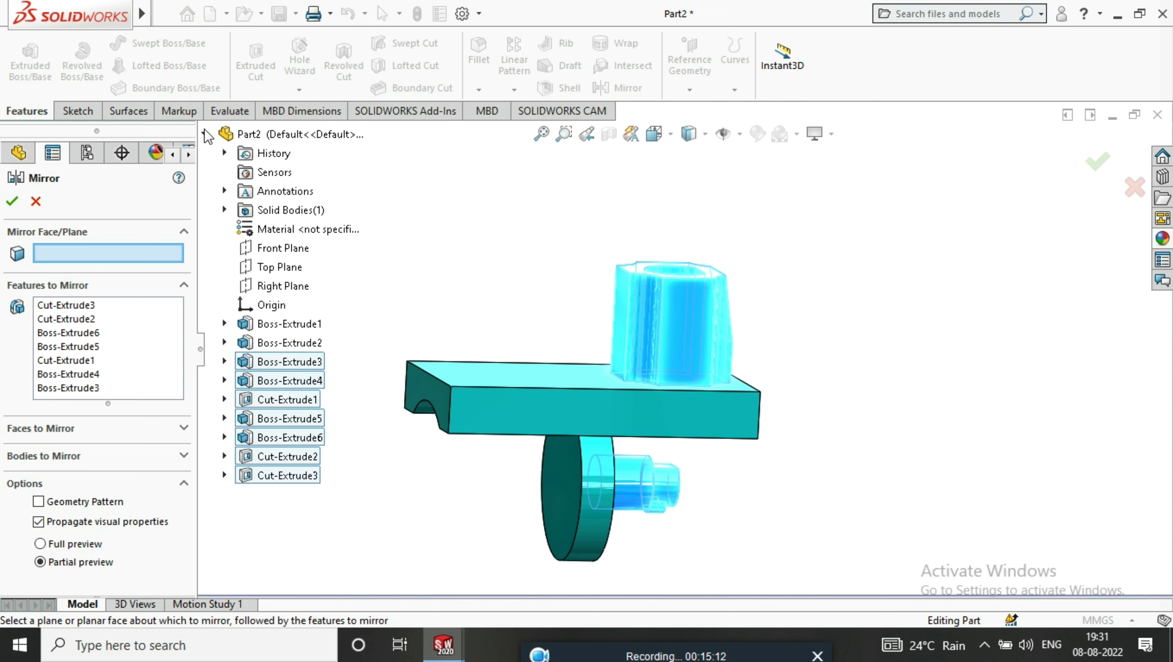
pyautogui.click(280, 286)
pyautogui.click(12, 200)
pyautogui.moveTo(424, 293)
pyautogui.mouseDown(button='middle')
pyautogui.moveTo(354, 380)
pyautogui.moveTo(635, 378)
pyautogui.moveTo(737, 327)
pyautogui.mouseUp(button='middle')
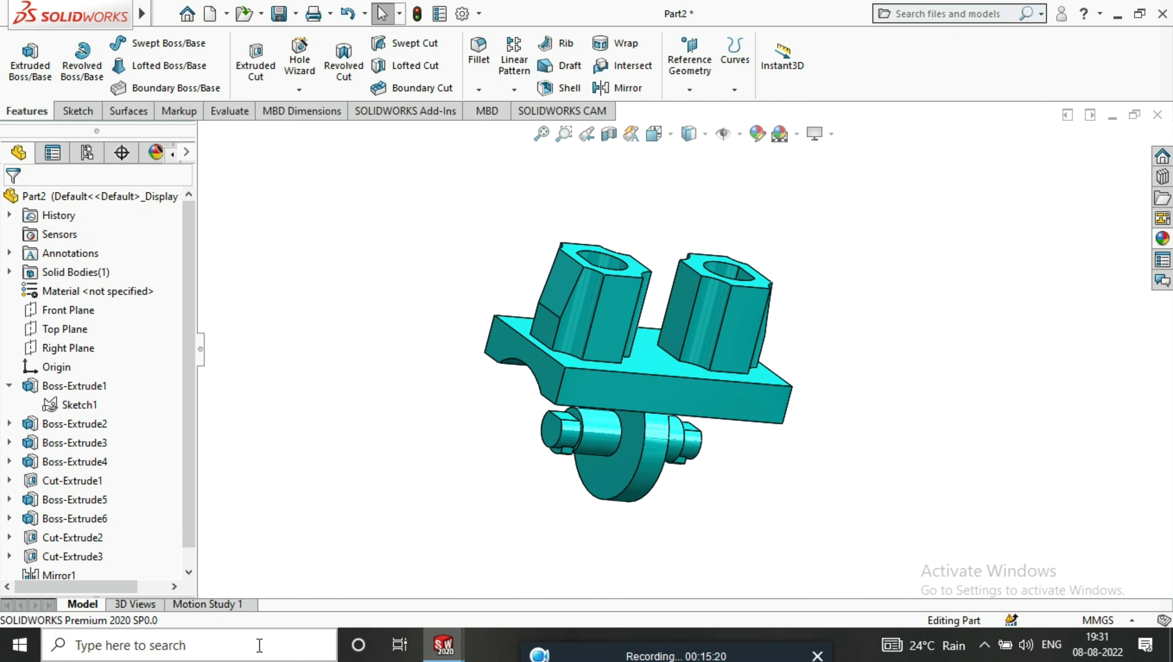
# - Create a rotate animation in Motion Study 1 and play it
pyautogui.scroll(-3, 737, 327)
pyautogui.click(236, 608)
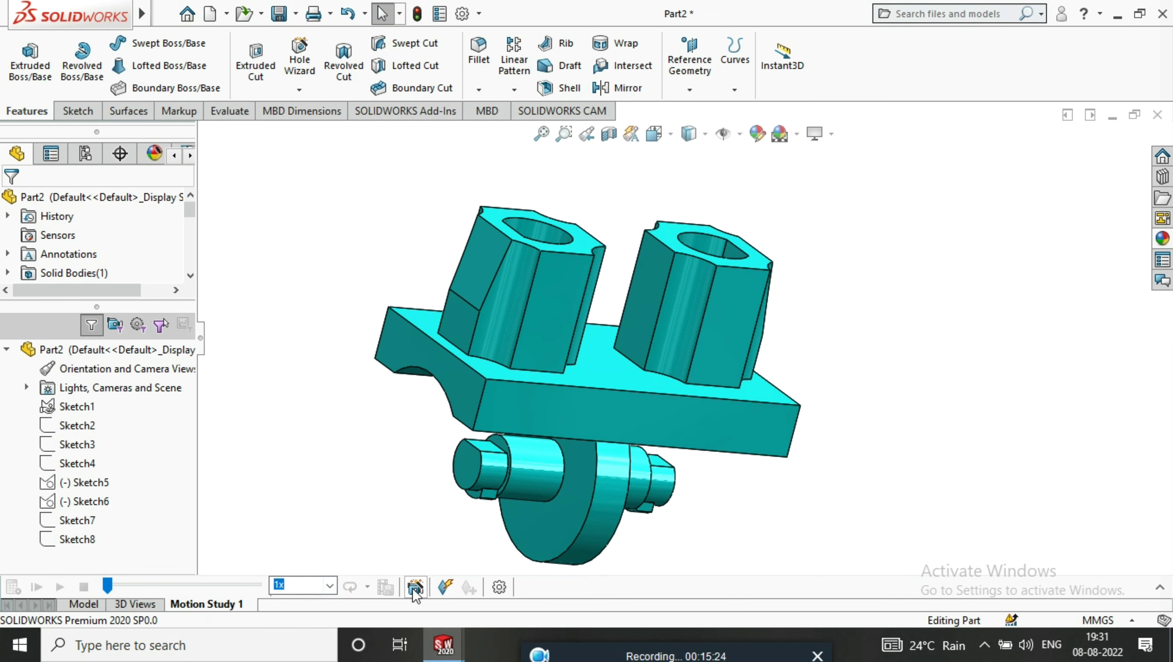
pyautogui.click(395, 589)
pyautogui.click(637, 511)
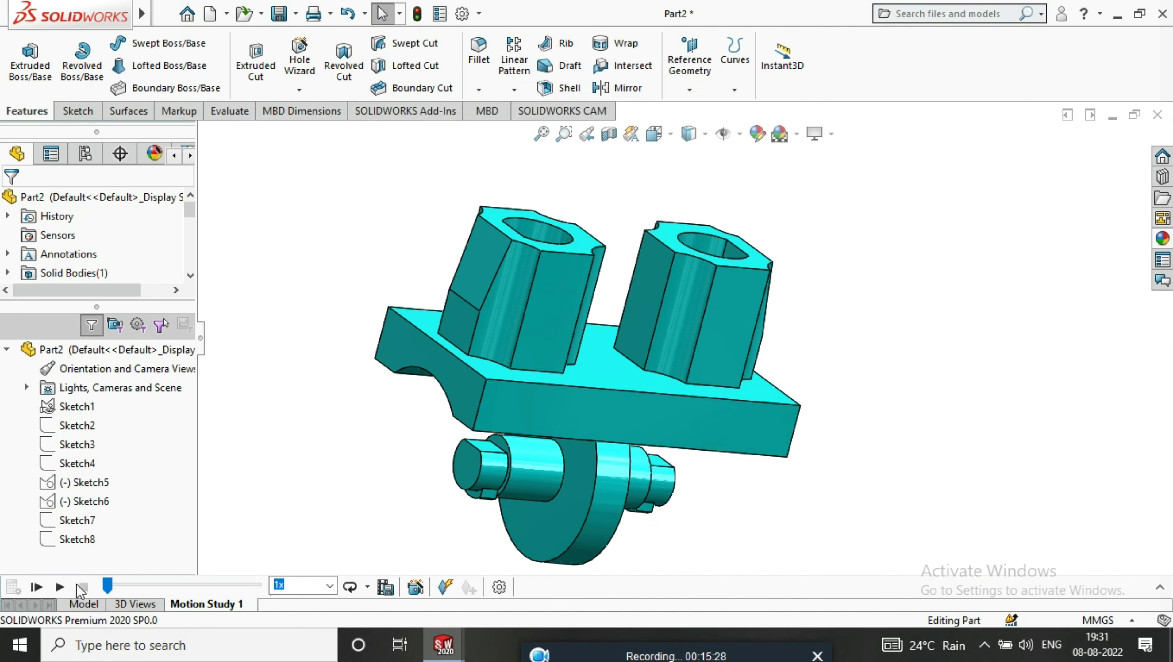
pyautogui.click(59, 588)
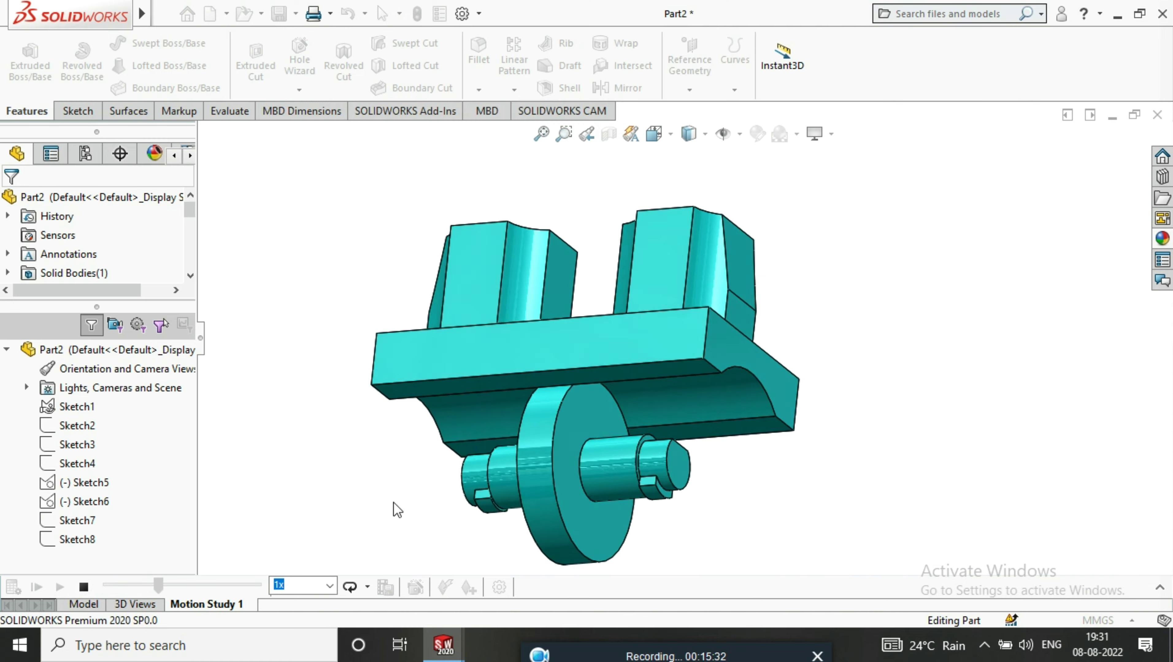